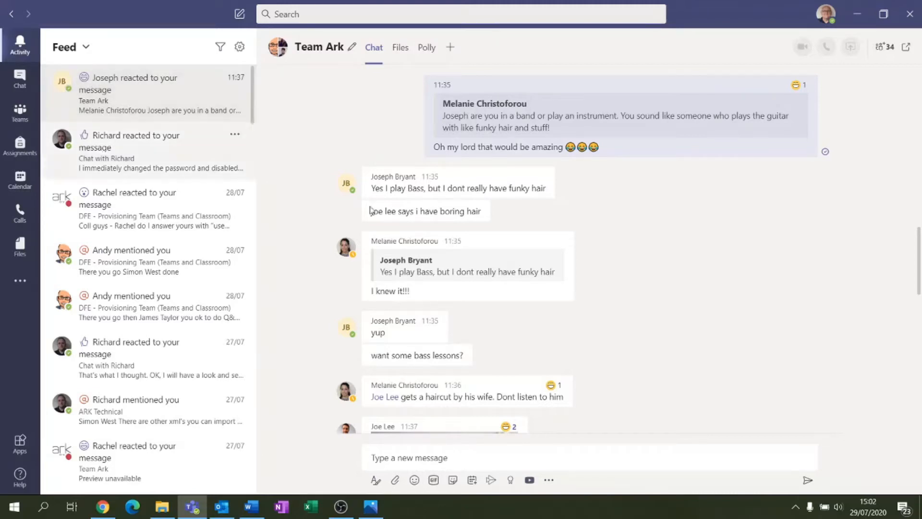
- Review the activity feed by reading the Team Ark chat and opening several reaction and mention notifications with their related messages
scroll(550, 398, "down", 20)
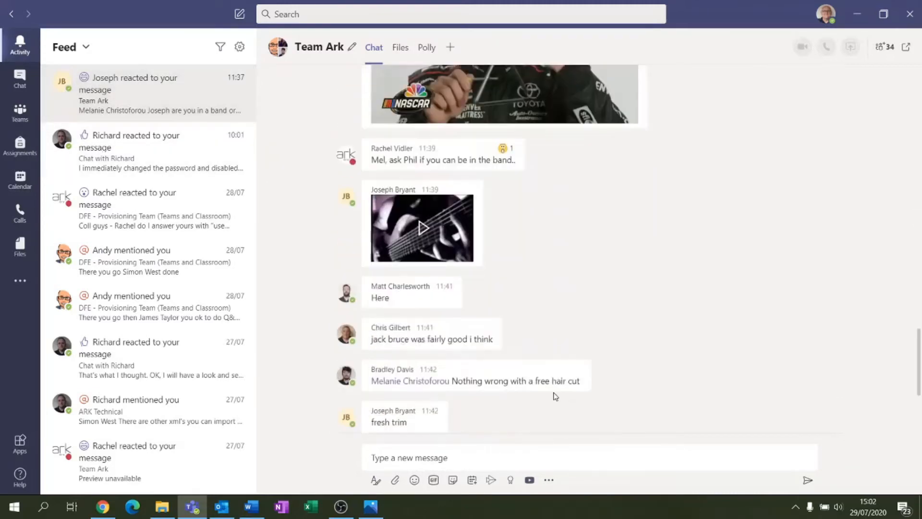
scroll(506, 381, "down", 3)
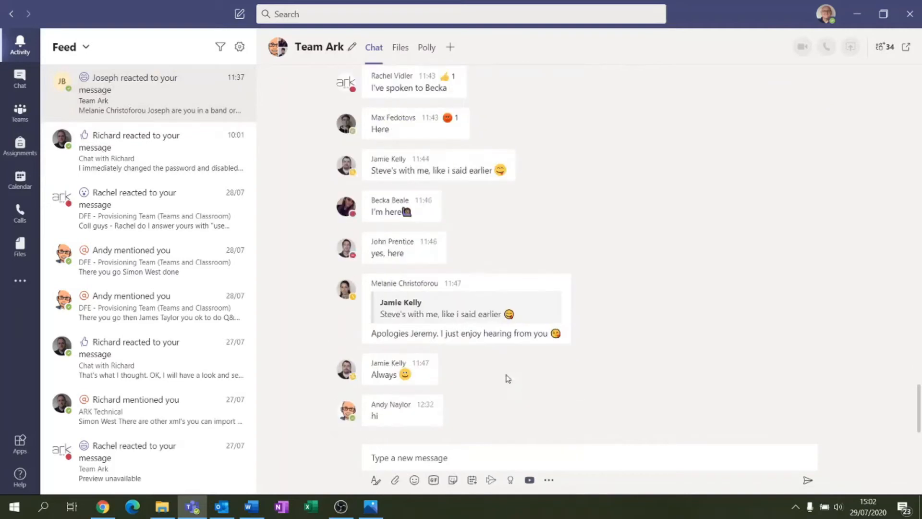
scroll(512, 377, "up", 10)
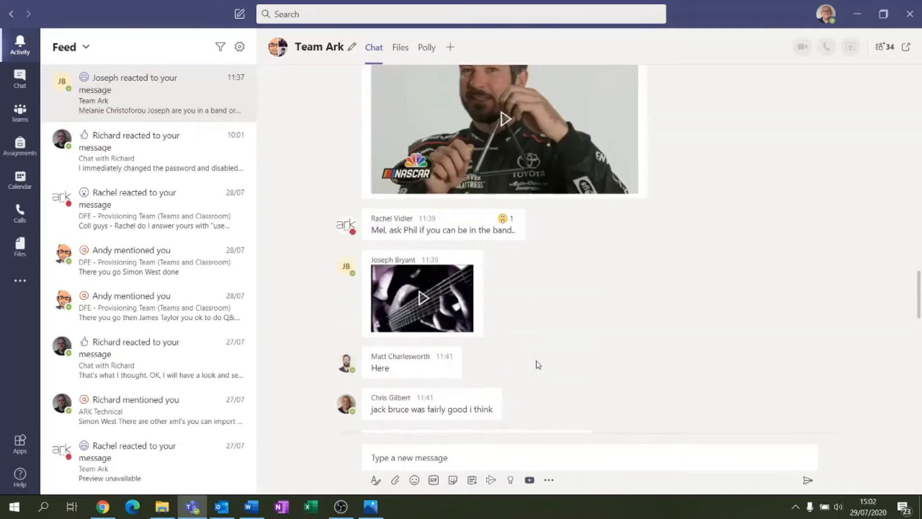
left_click(77, 146)
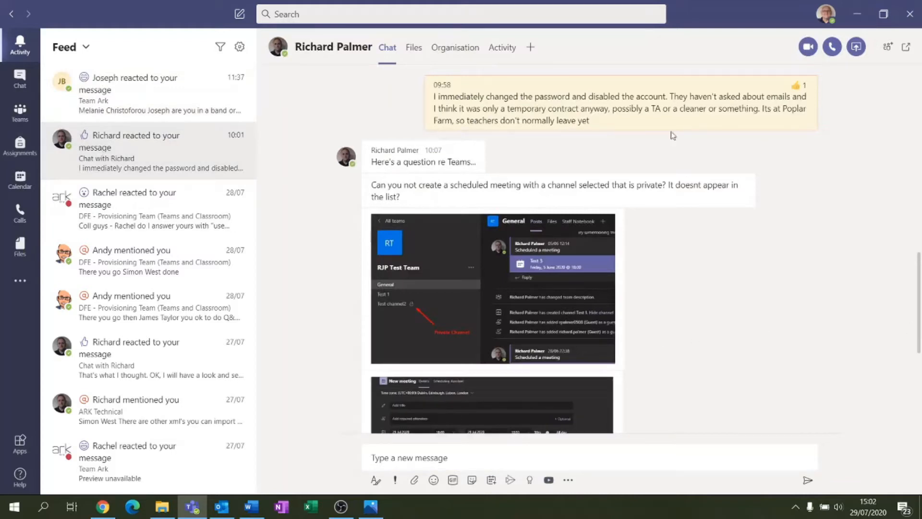
mouse_move(690, 119)
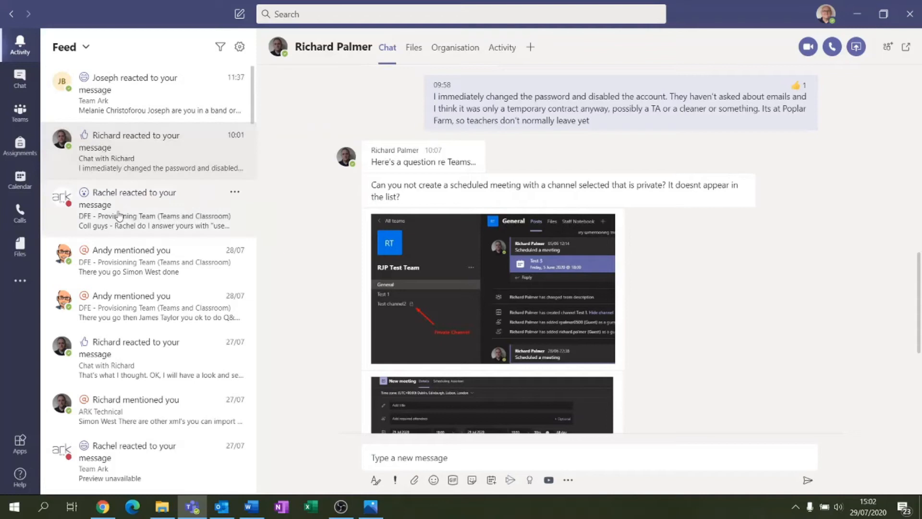
left_click(113, 276)
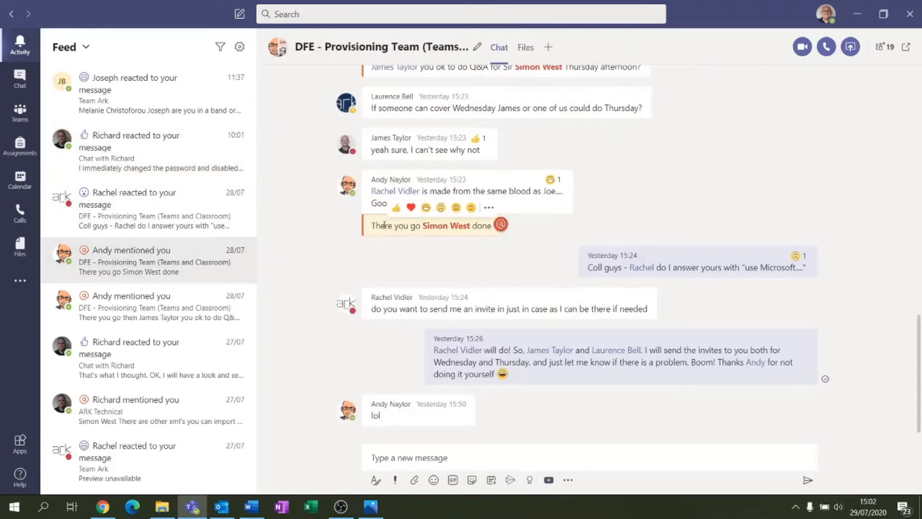
left_click(128, 360)
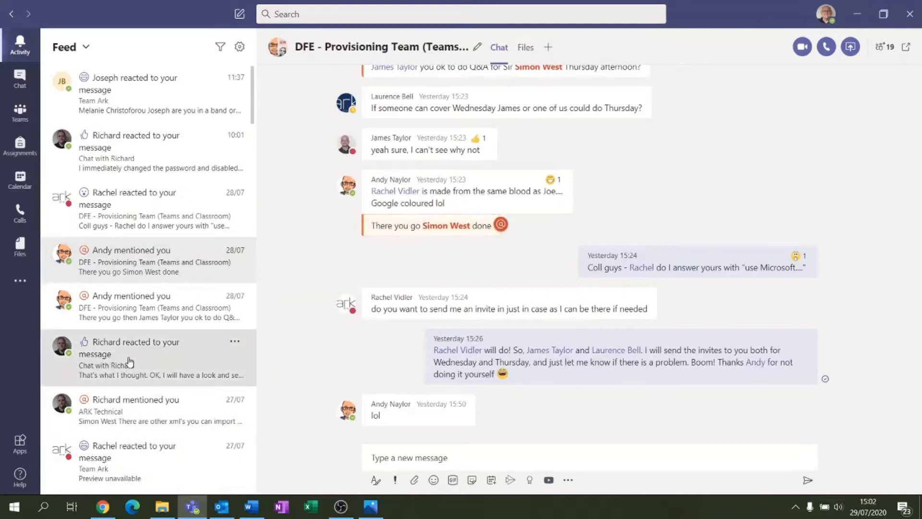
scroll(150, 383, "down", 3)
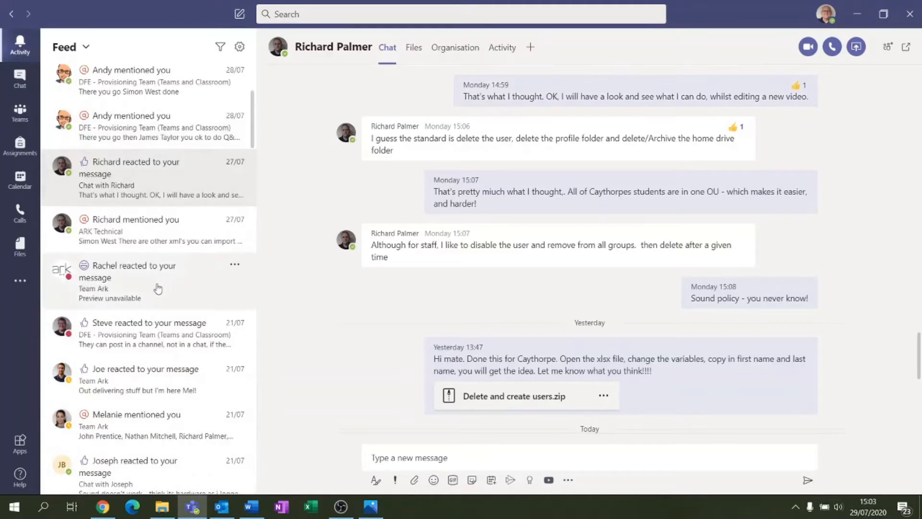
scroll(148, 303, "down", 4)
scroll(148, 305, "up", 7)
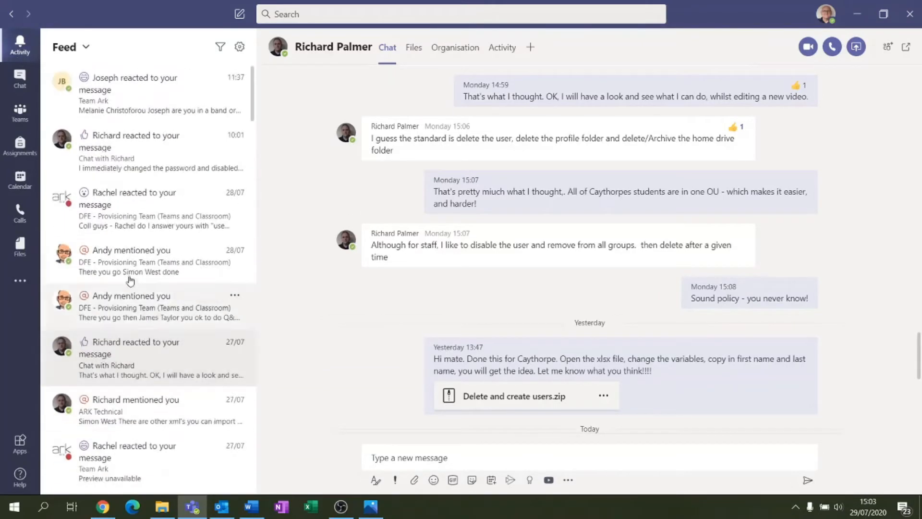
- Display the recent chats, dismiss the Outlook notification, and look through the conversation list
left_click(15, 85)
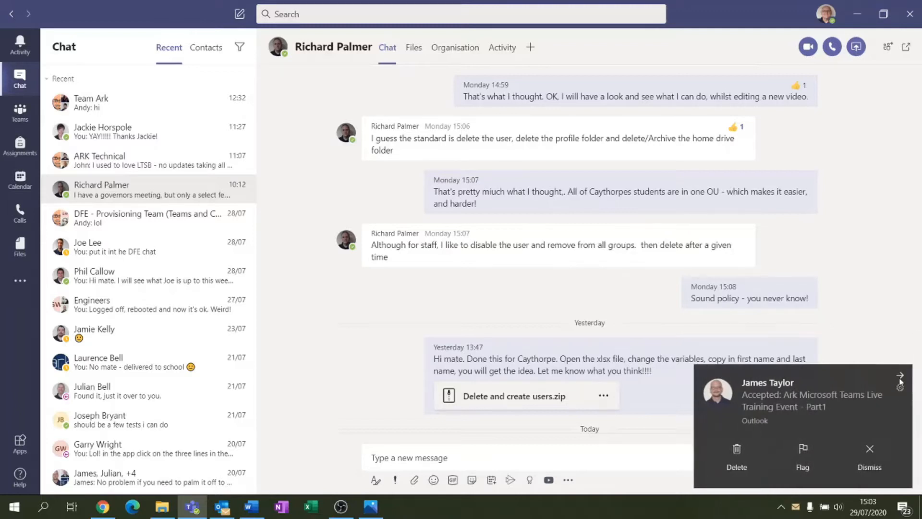
left_click(900, 377)
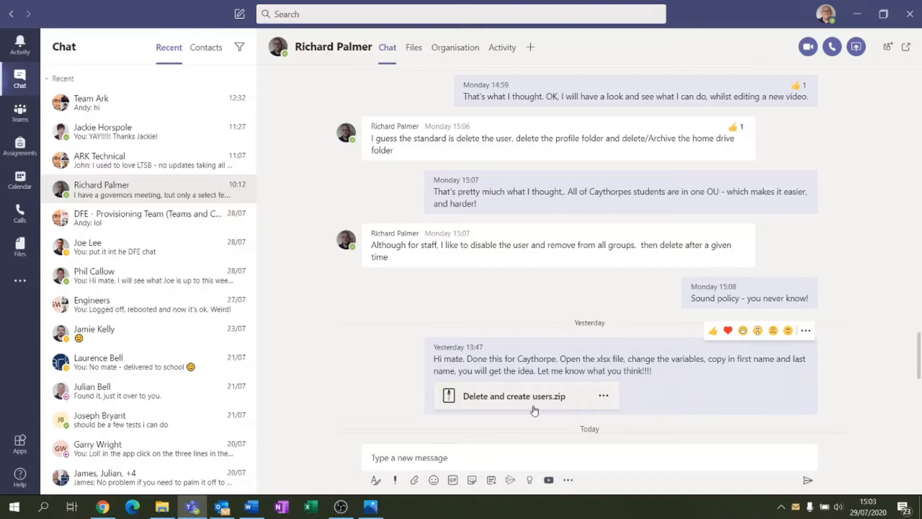
scroll(528, 404, "down", 4)
scroll(538, 400, "up", 2)
scroll(537, 399, "up", 2)
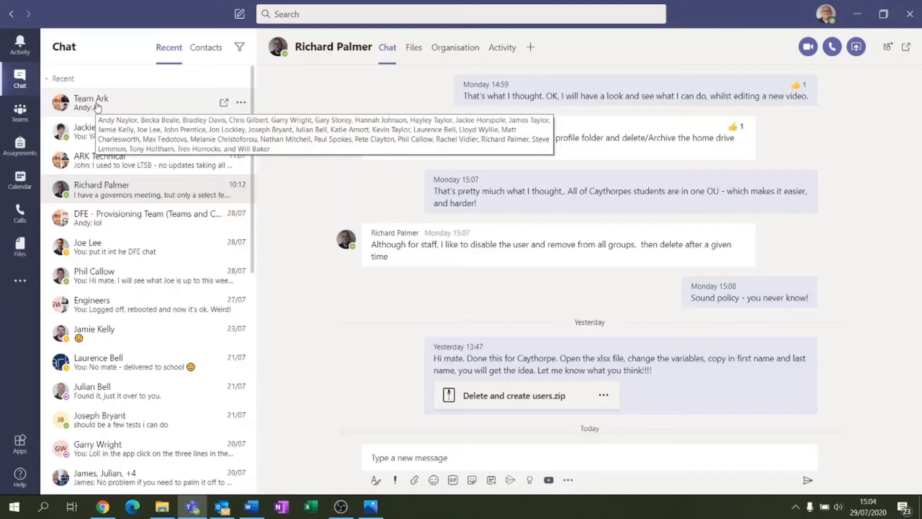
- View the Team Ark and DFE - Provisioning Team group chats and two one-to-one conversations
left_click(98, 103)
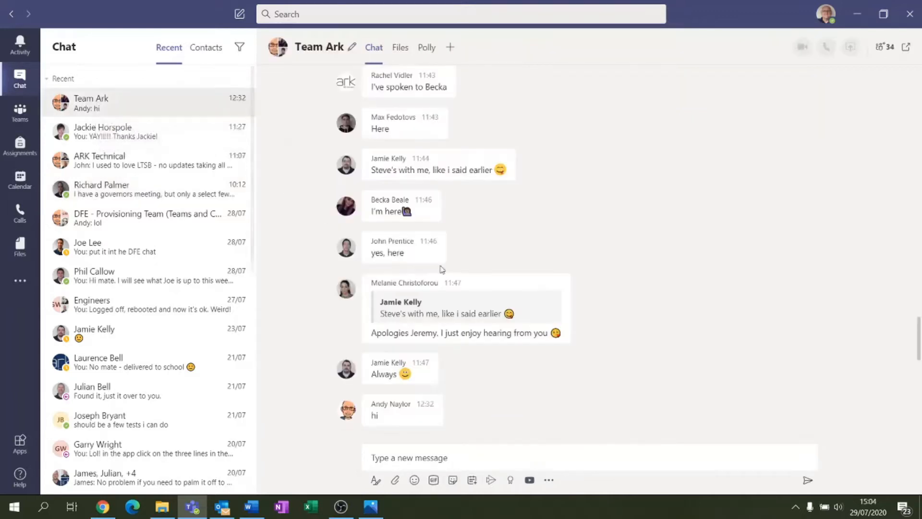
scroll(451, 272, "up", 5)
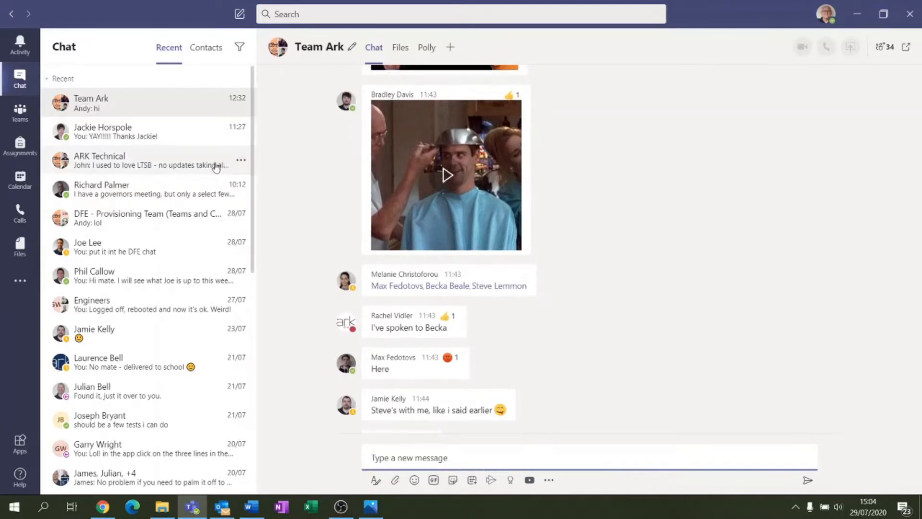
left_click(121, 221)
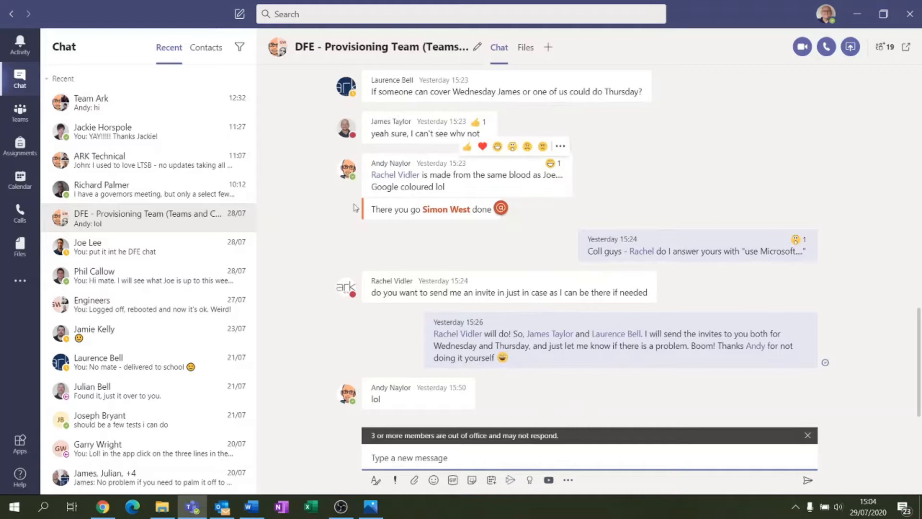
left_click(127, 250)
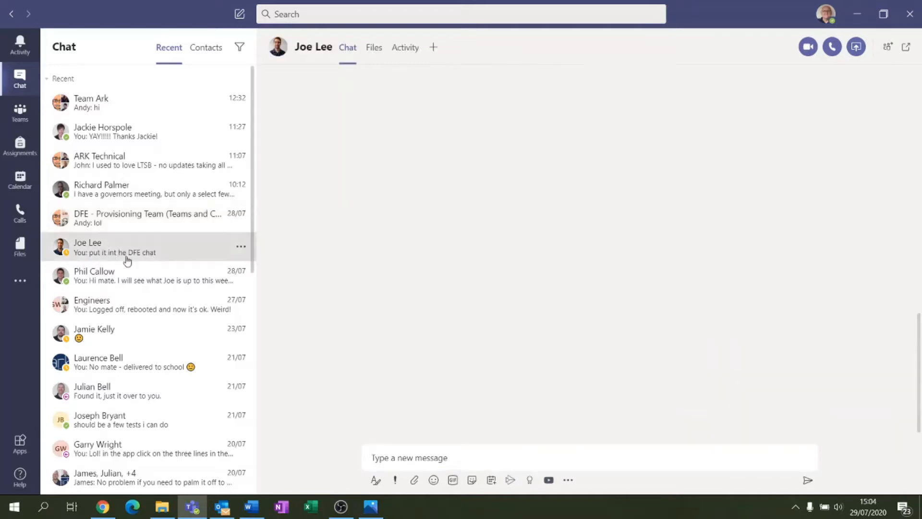
left_click(105, 103)
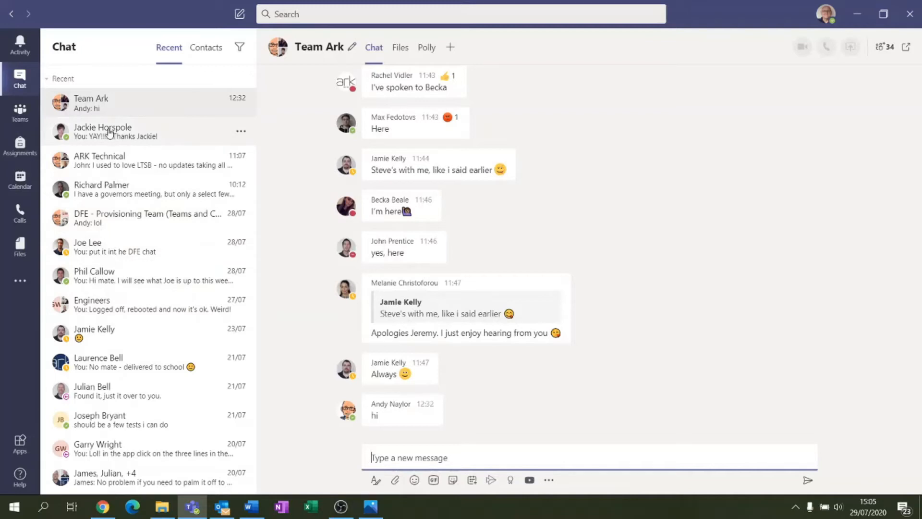
left_click(92, 198)
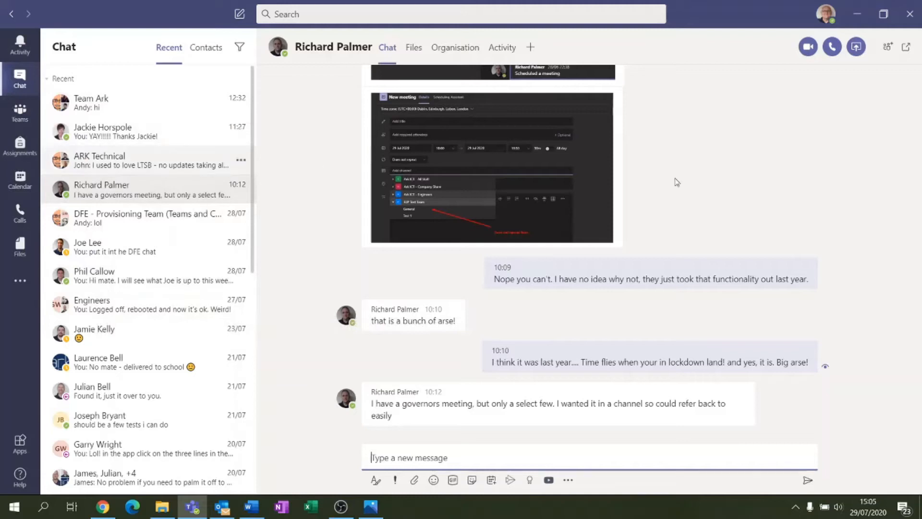
- Display the overview of all teams and examine the options available for the team with the cat picture
key("alt+Tab")
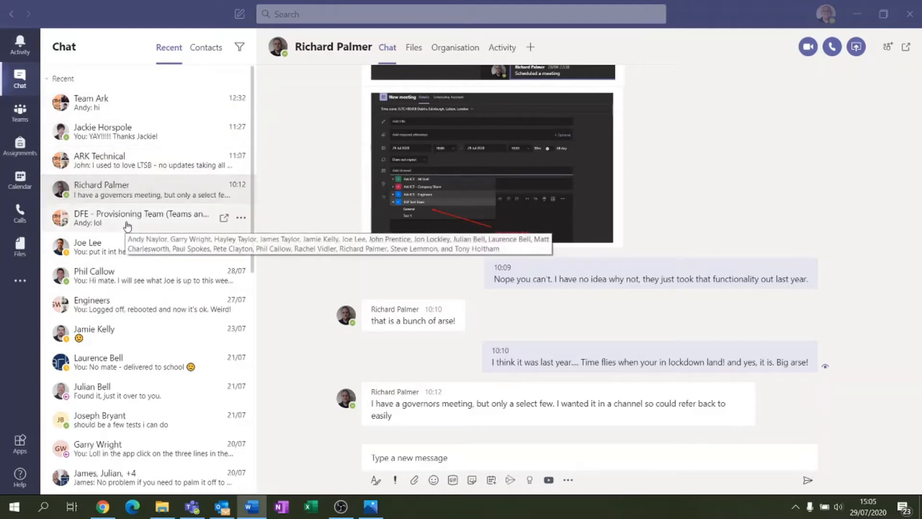
left_click(14, 127)
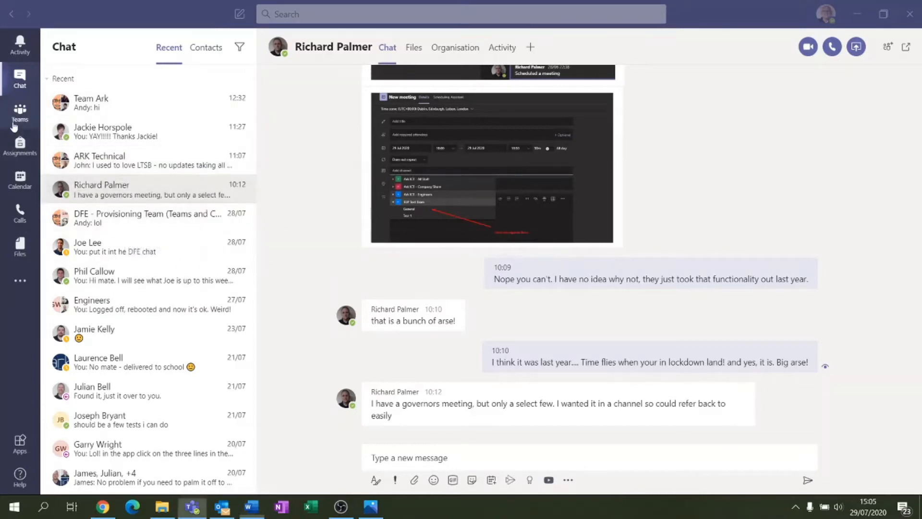
left_click(14, 126)
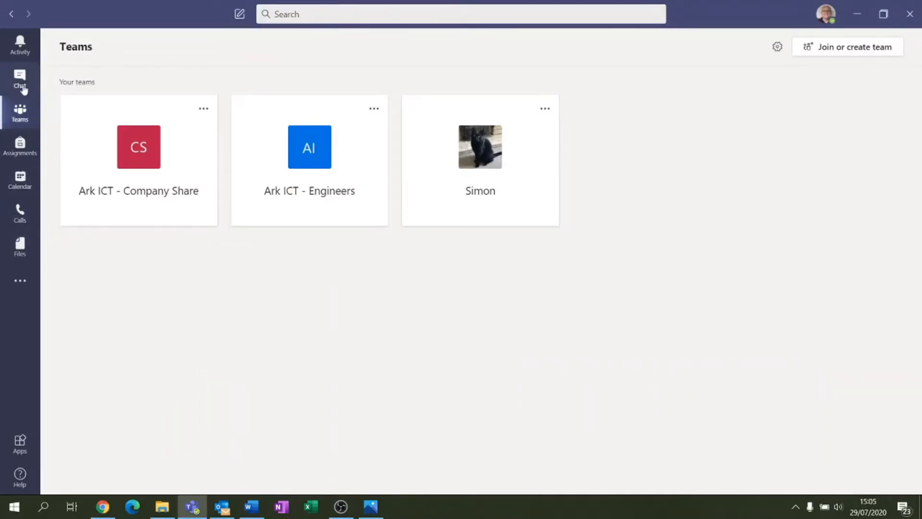
left_click_drag(21, 82, 20, 131)
left_click_drag(16, 94, 14, 70)
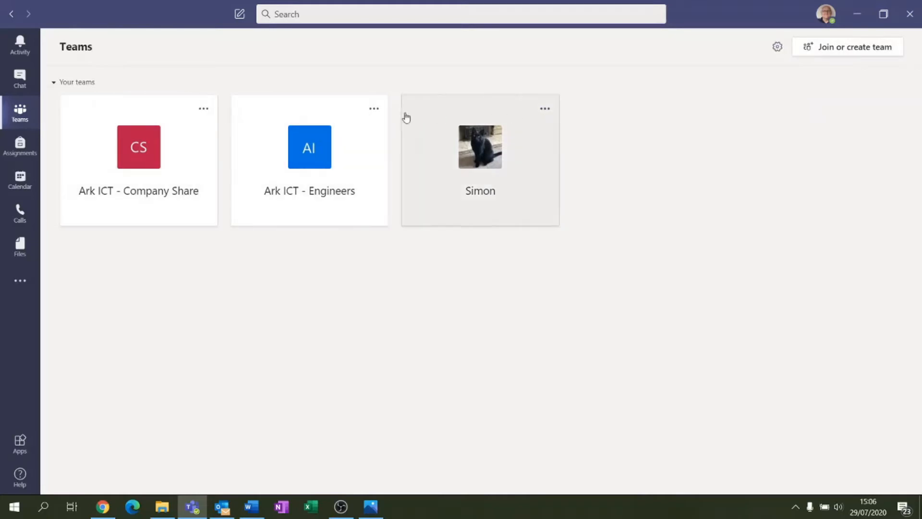
left_click(545, 112)
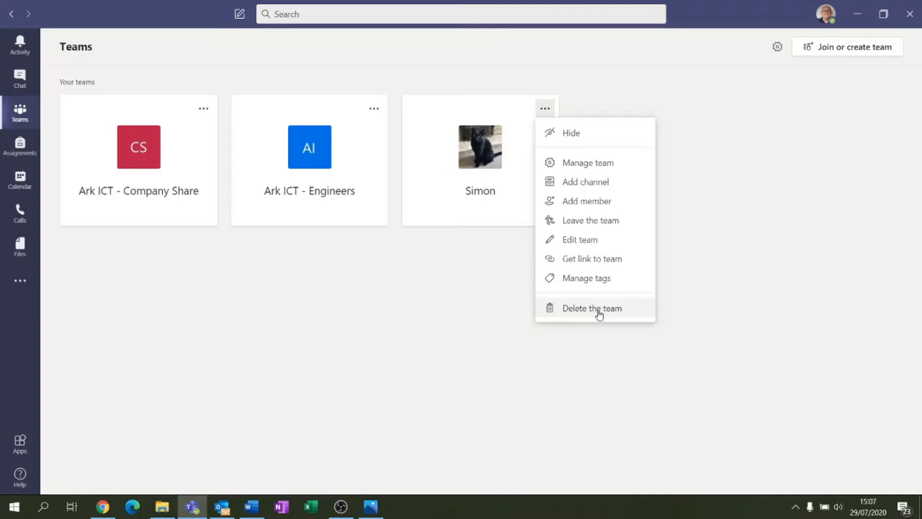
left_click(797, 218)
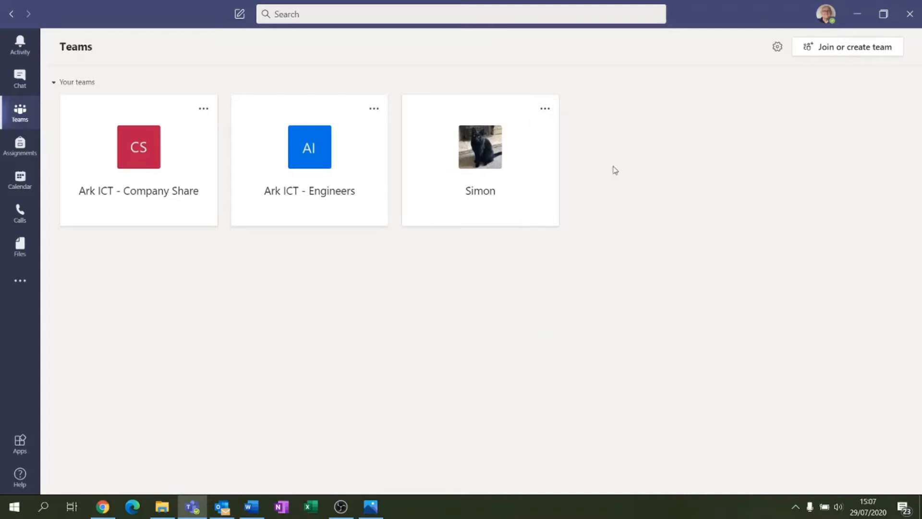
- Examine the team management list, compare the options for Ark ICT - Company Share and the owned team, and return to the teams overview
left_click(777, 48)
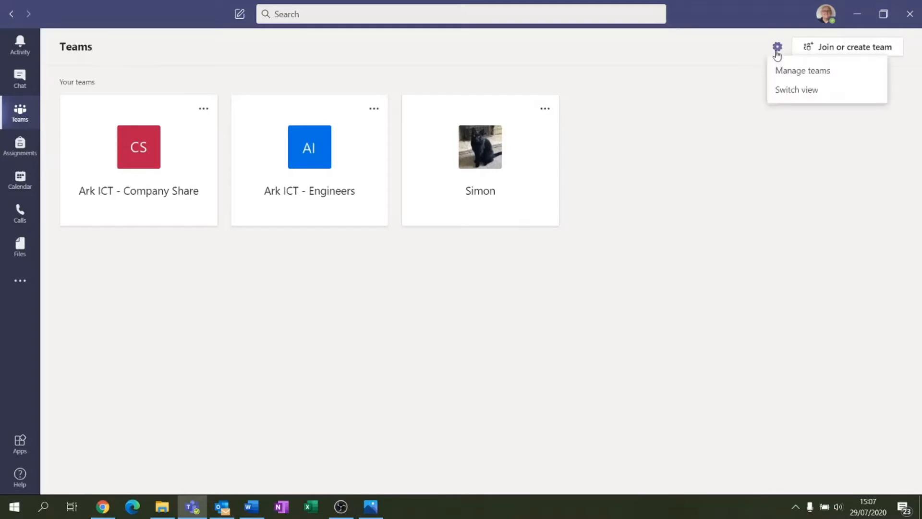
left_click(799, 72)
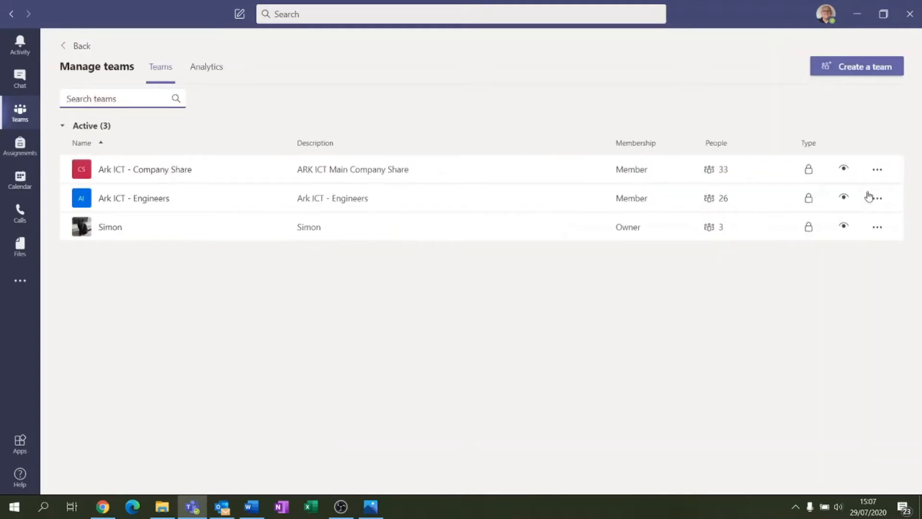
left_click(877, 172)
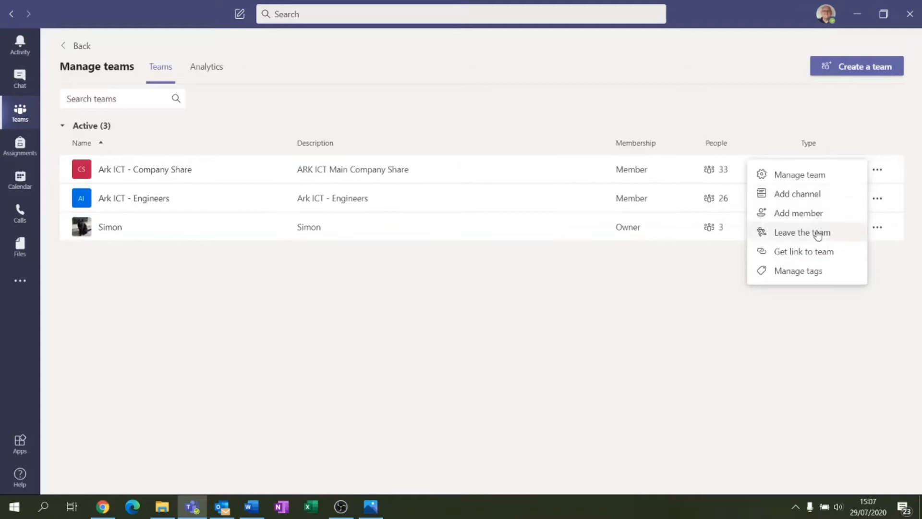
left_click(465, 294)
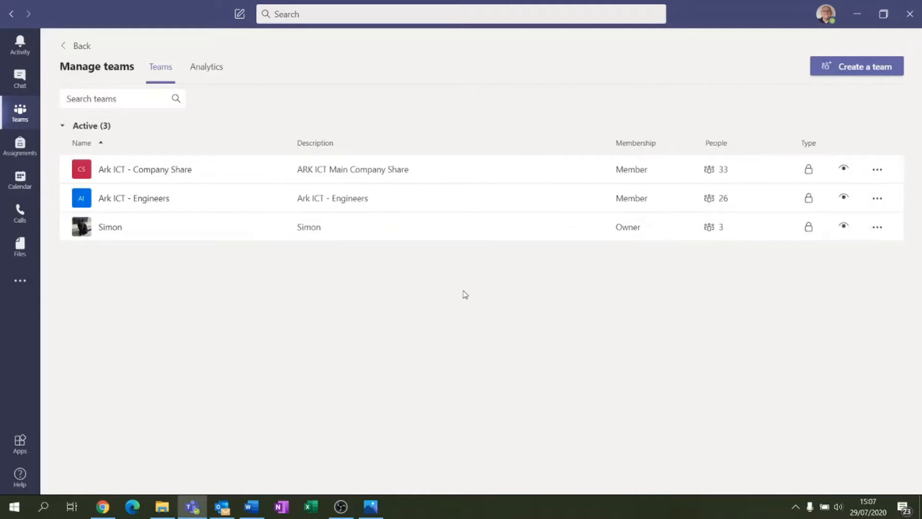
left_click(876, 231)
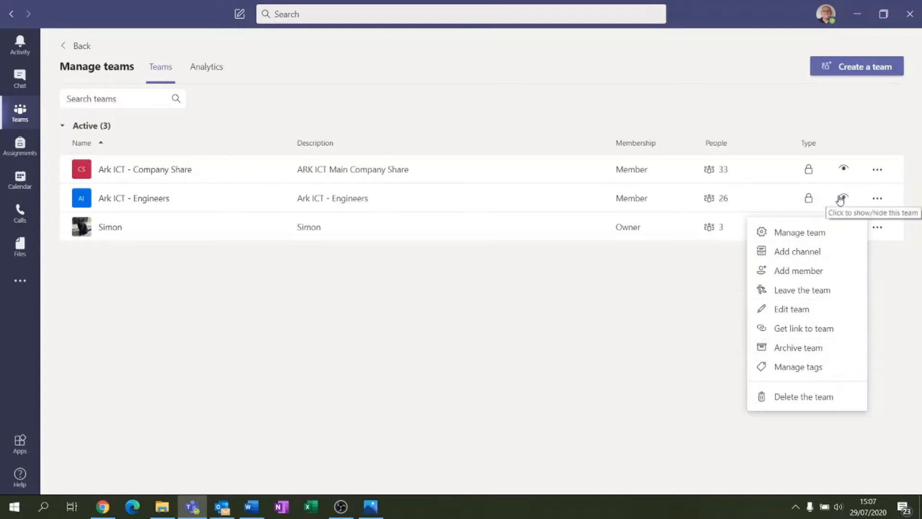
left_click(636, 353)
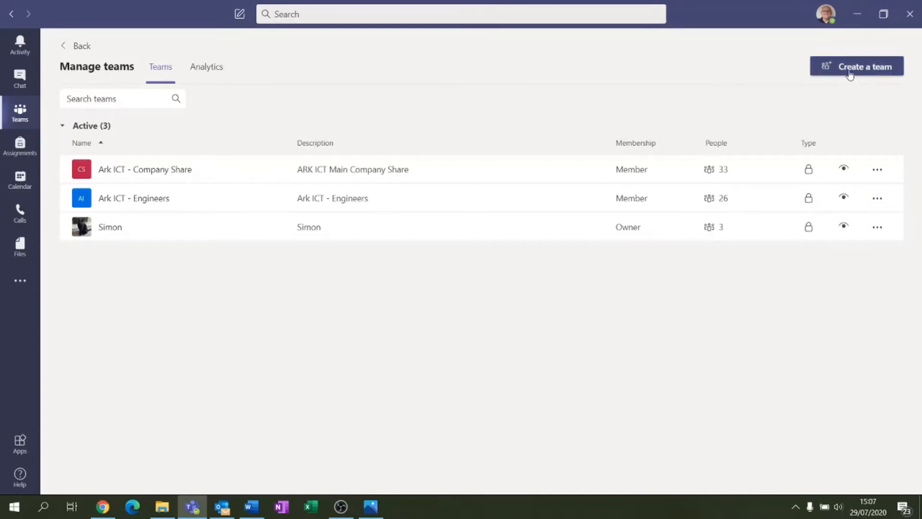
left_click(77, 45)
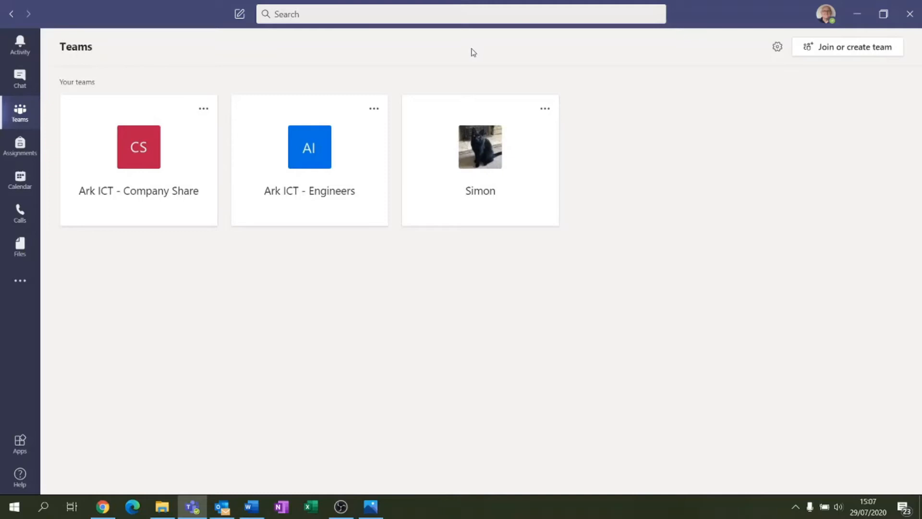
- Start creating a new team of the Class type and name it Thor
left_click(851, 54)
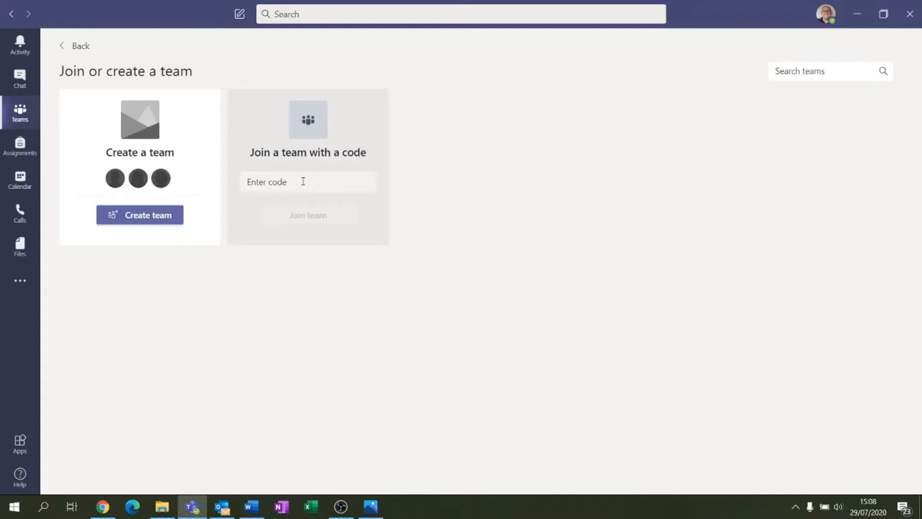
left_click(130, 215)
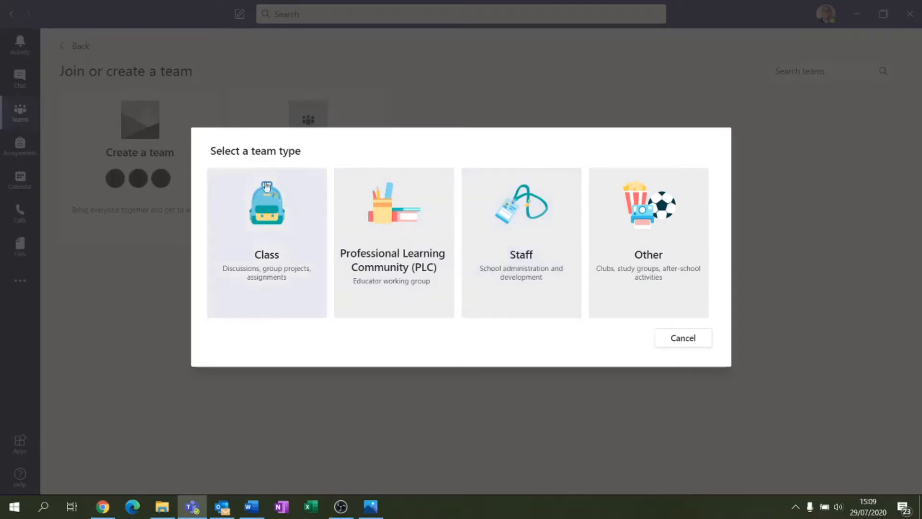
left_click(264, 226)
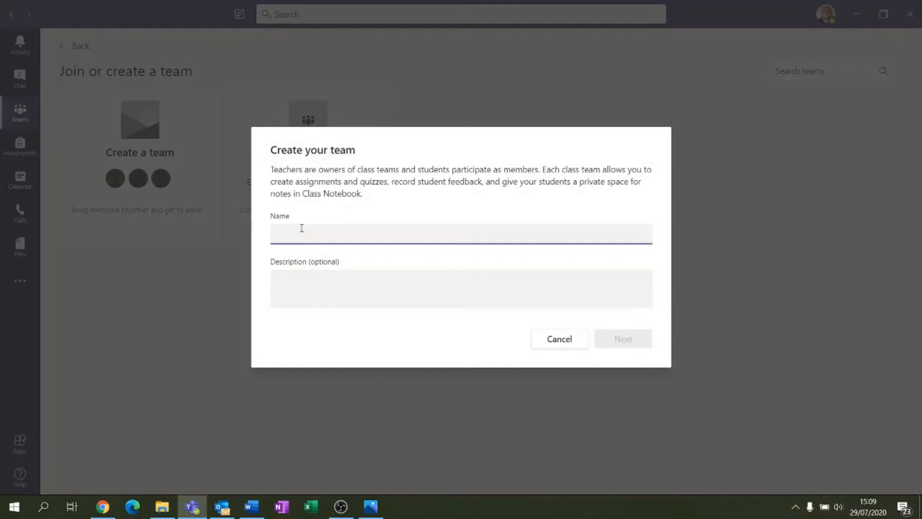
type("tHO")
key("BackSpace")
key("BackSpace")
key("BackSpace")
key("BackSpace")
type("Thor")
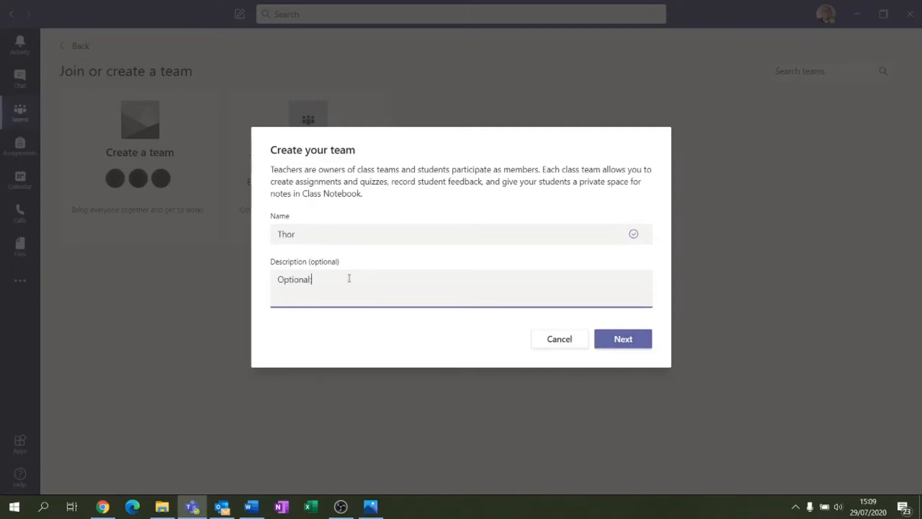
- Create the Thor class team and select Ark Pupil1 and Ark Pupil2 as students for it
left_click(629, 341)
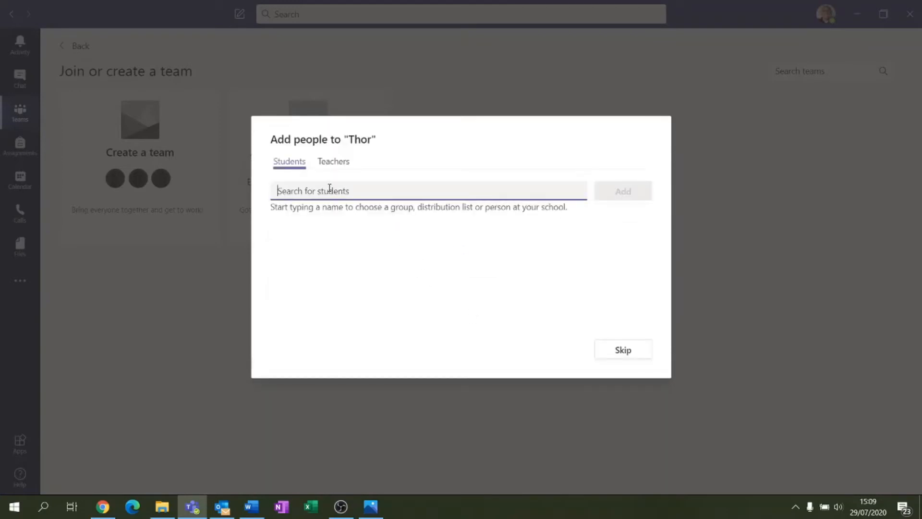
type("ark")
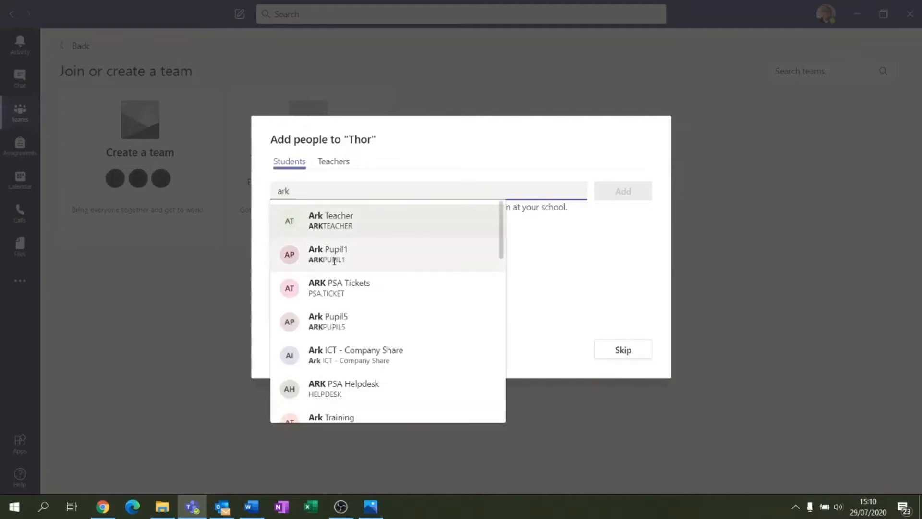
left_click(337, 250)
type("ark")
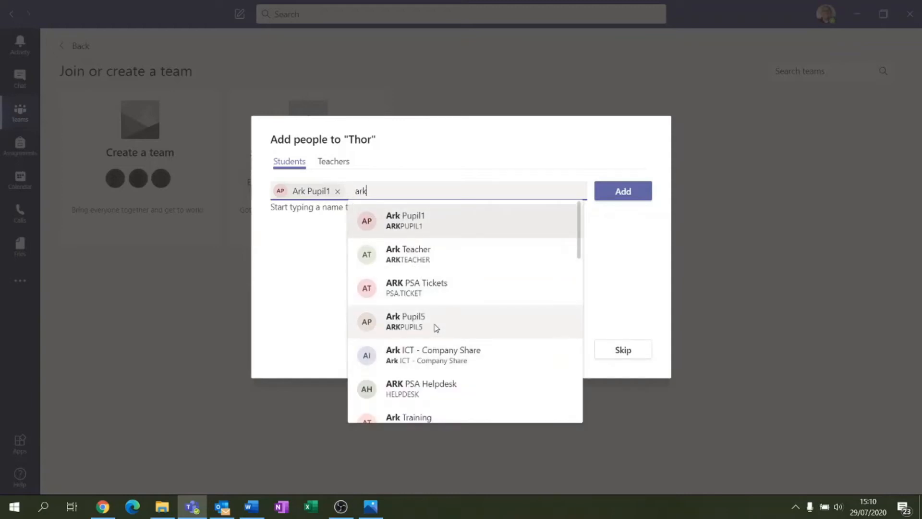
scroll(435, 329, "down", 3)
scroll(436, 331, "down", 2)
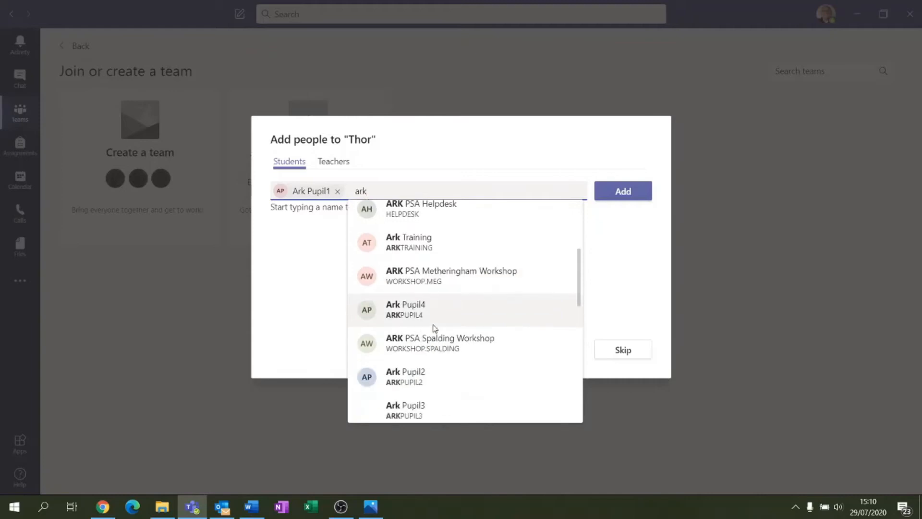
left_click(437, 331)
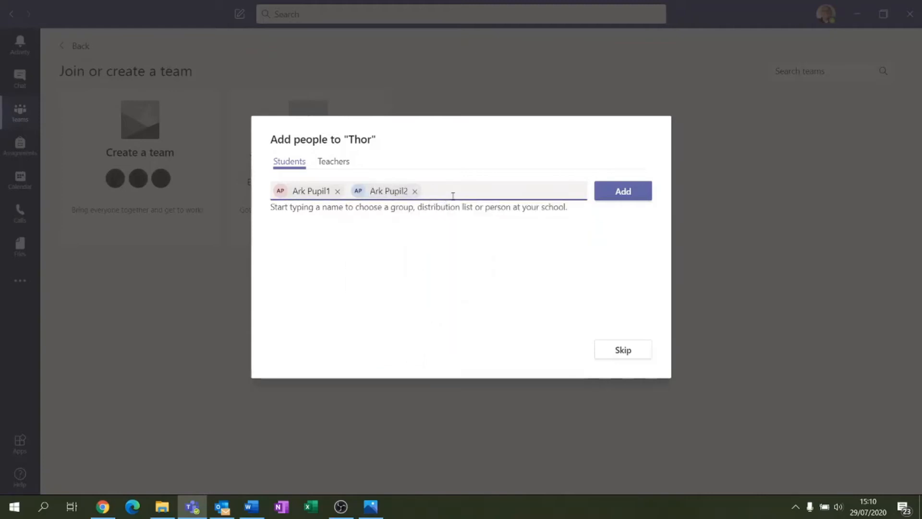
- Select Ark Pupil3, Ark Pupil4 and Ark Pupil5 as well, and add all the selected students to the team
type("arkp")
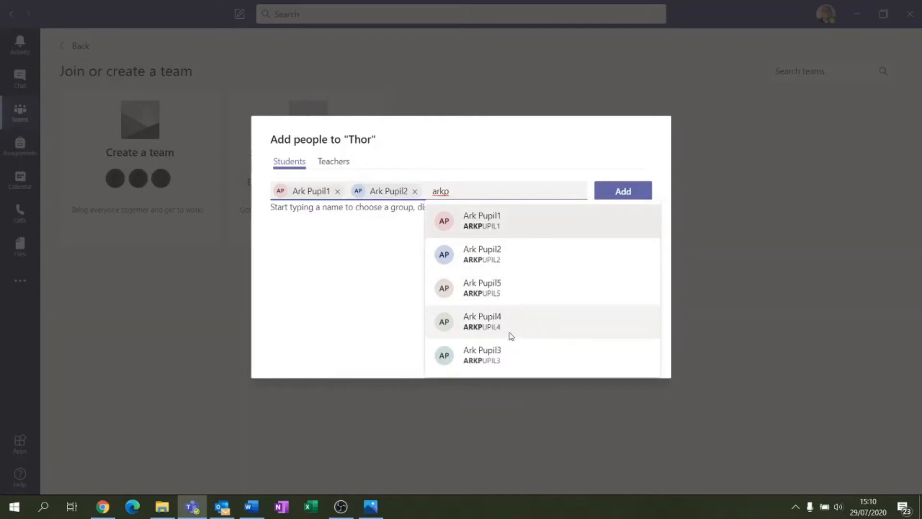
left_click(500, 350)
type("arkp")
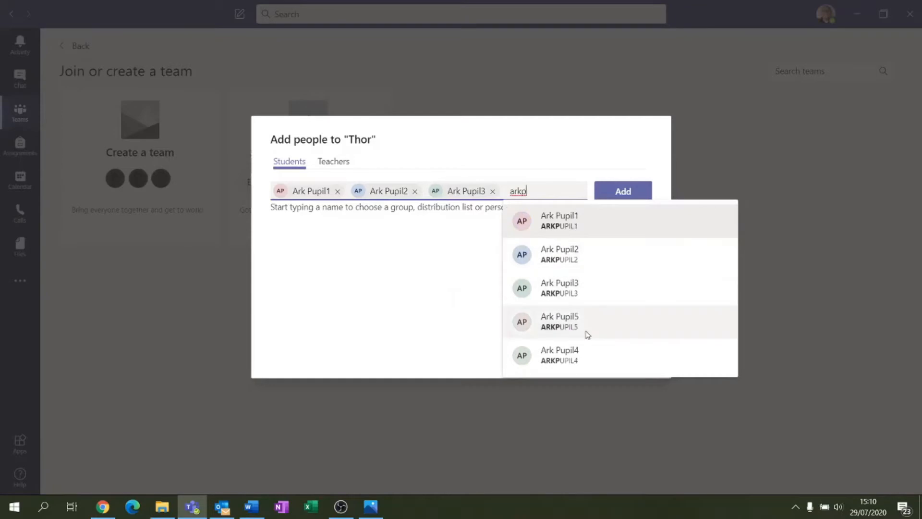
left_click(586, 358)
type("ark")
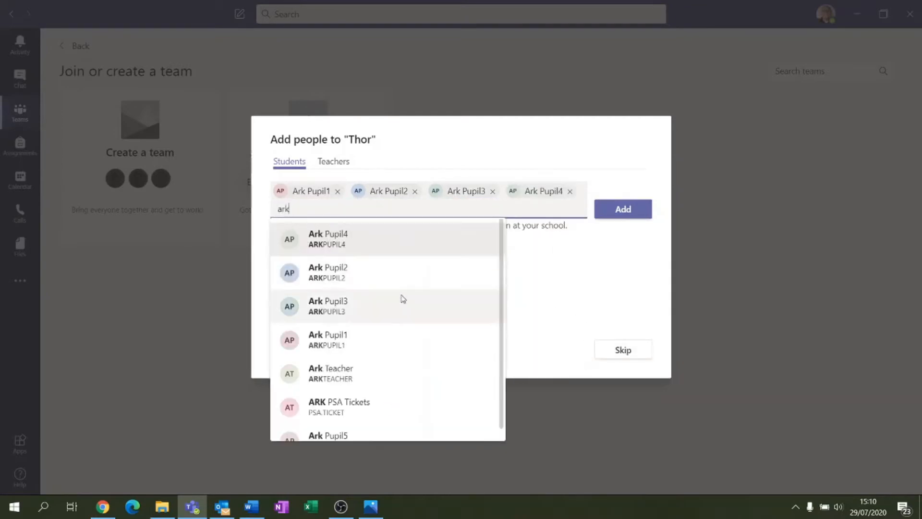
left_click(356, 435)
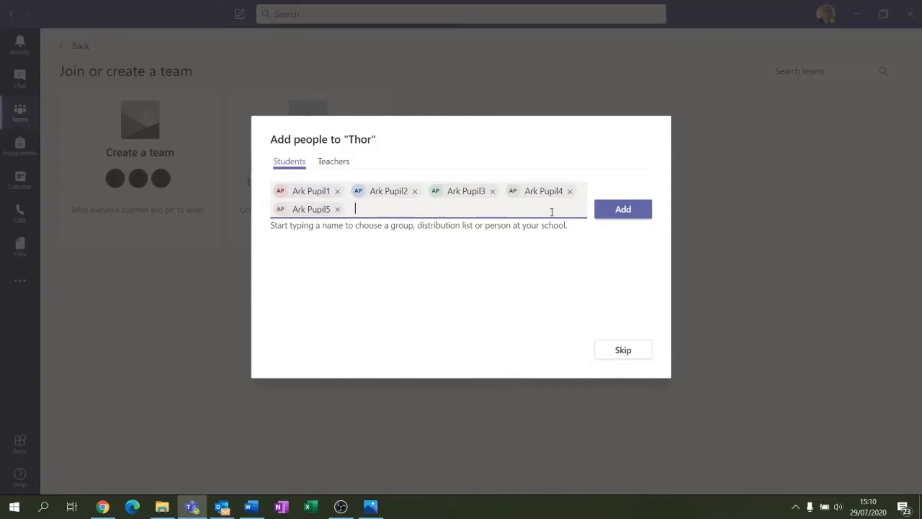
left_click(625, 211)
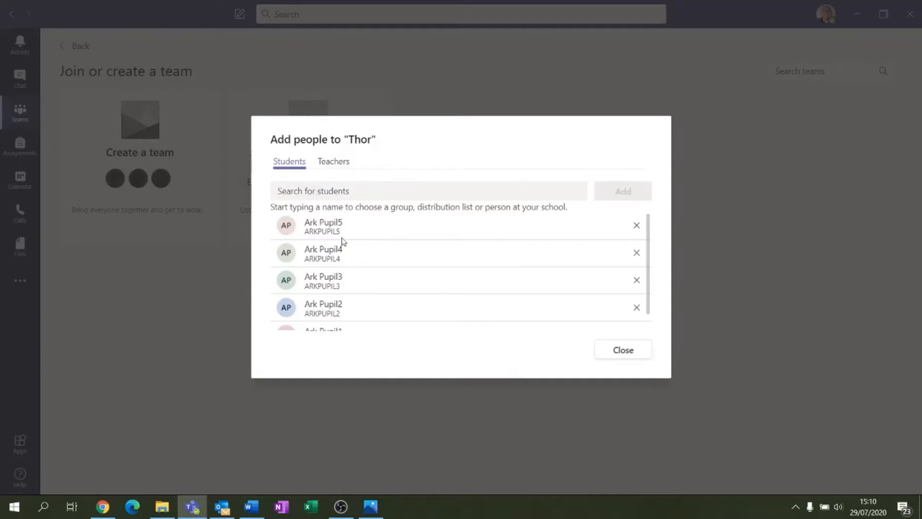
- Add Ark Teacher to the Thor team as a teacher
left_click(336, 161)
left_click(361, 191)
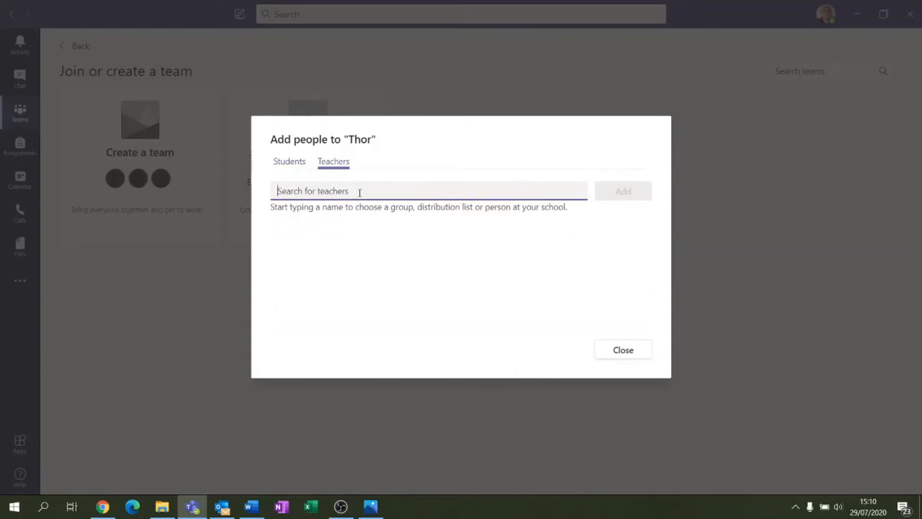
type("Arkt")
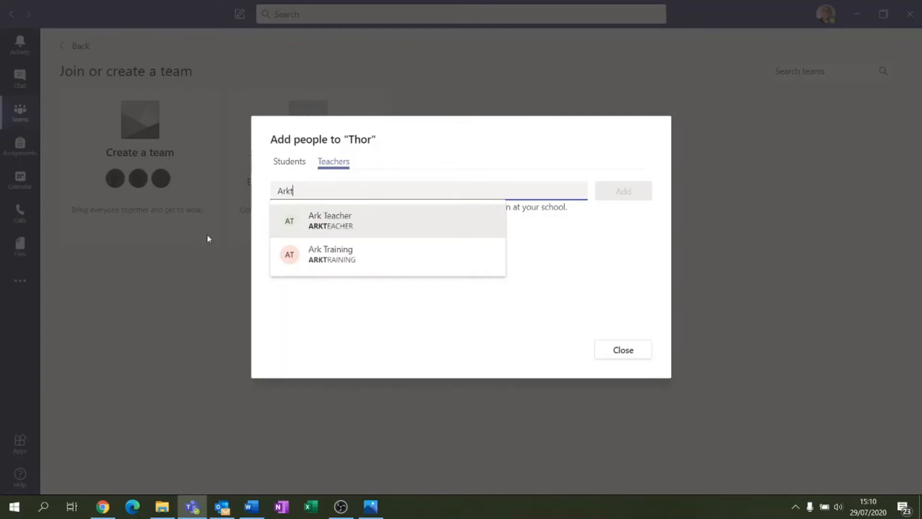
left_click(333, 218)
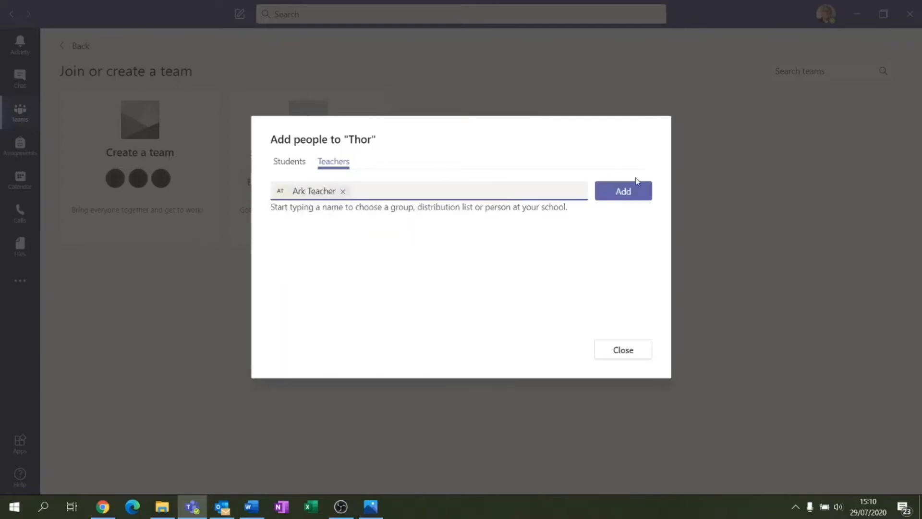
left_click(636, 196)
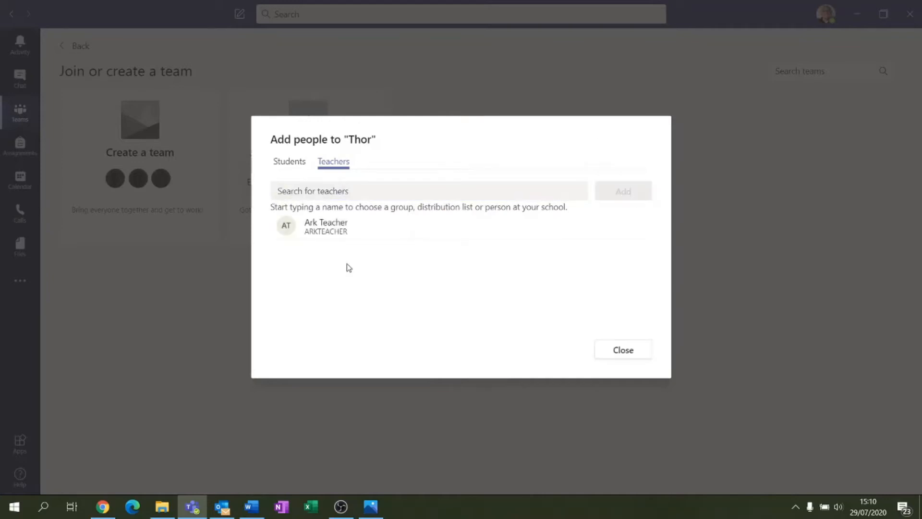
- Review the team's student and teacher lists and finish adding people
left_click(289, 166)
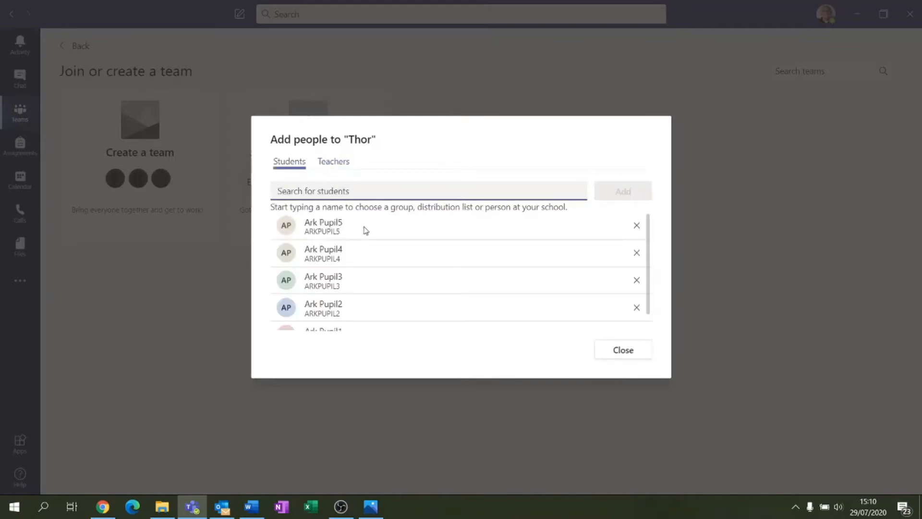
left_click(342, 166)
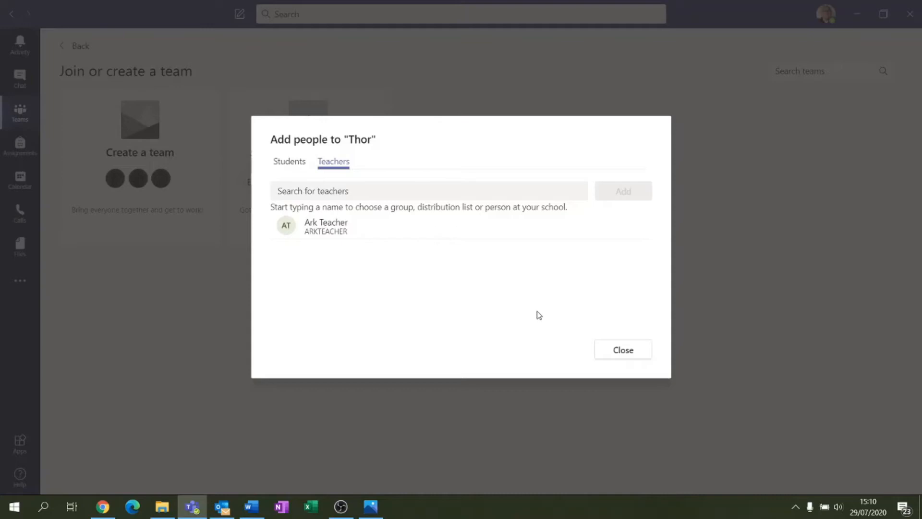
left_click(632, 355)
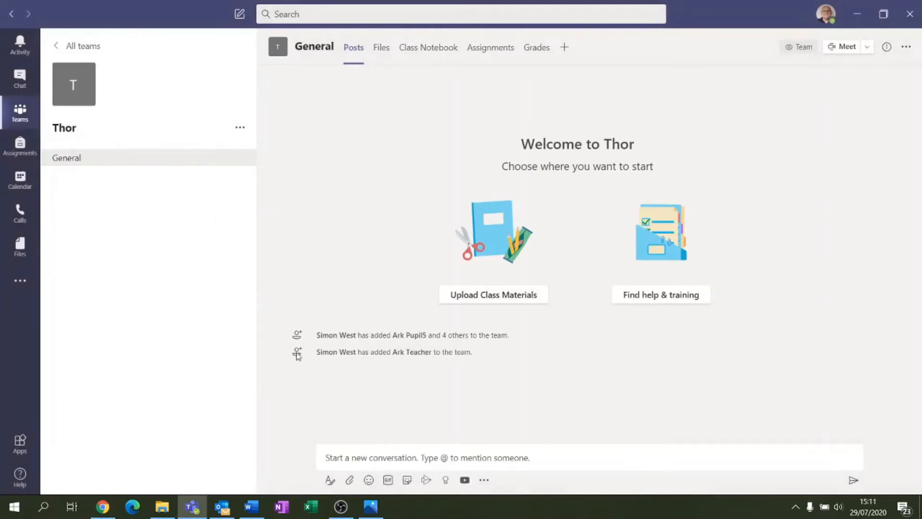
- Examine the Thor team's General channel, including the meeting option, conversation box, posts and files area
mouse_move(73, 85)
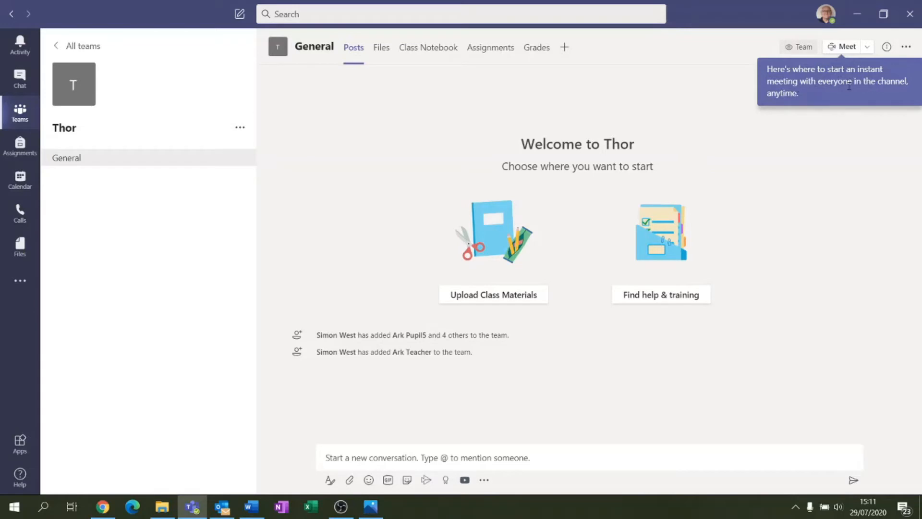
left_click(810, 212)
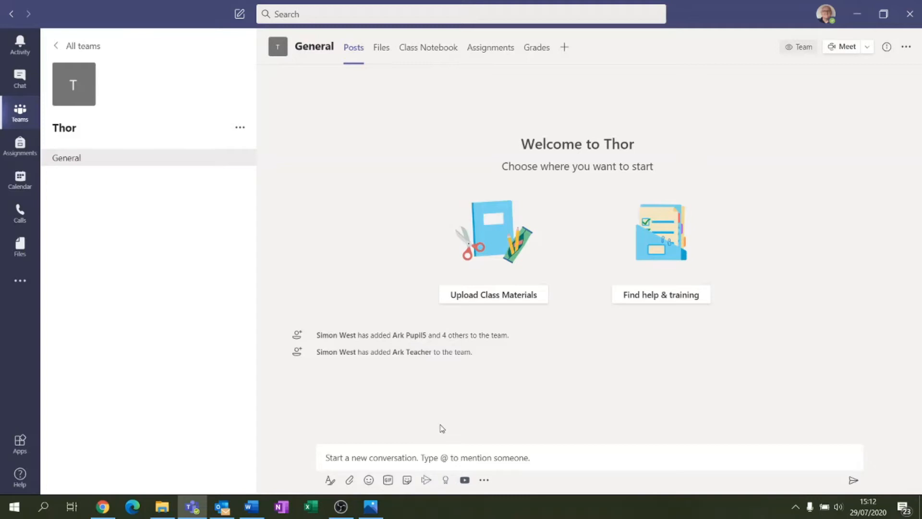
left_click(371, 457)
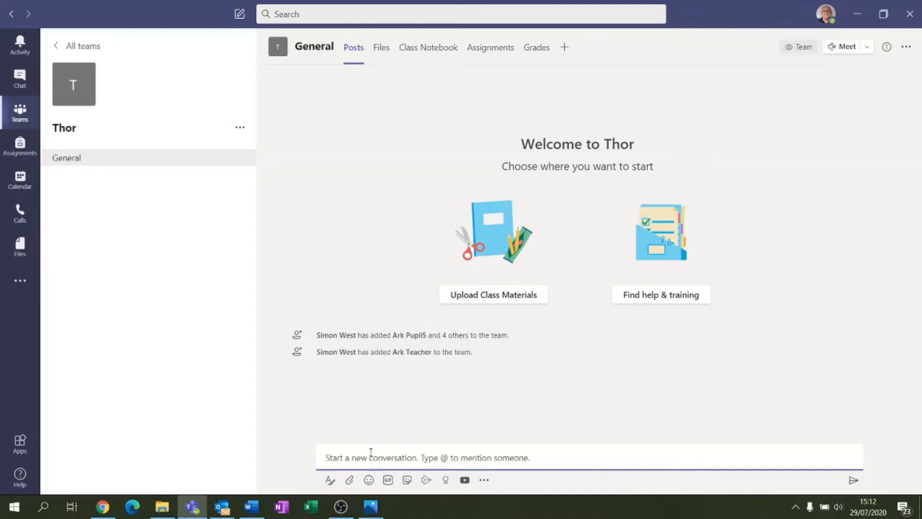
left_click(352, 51)
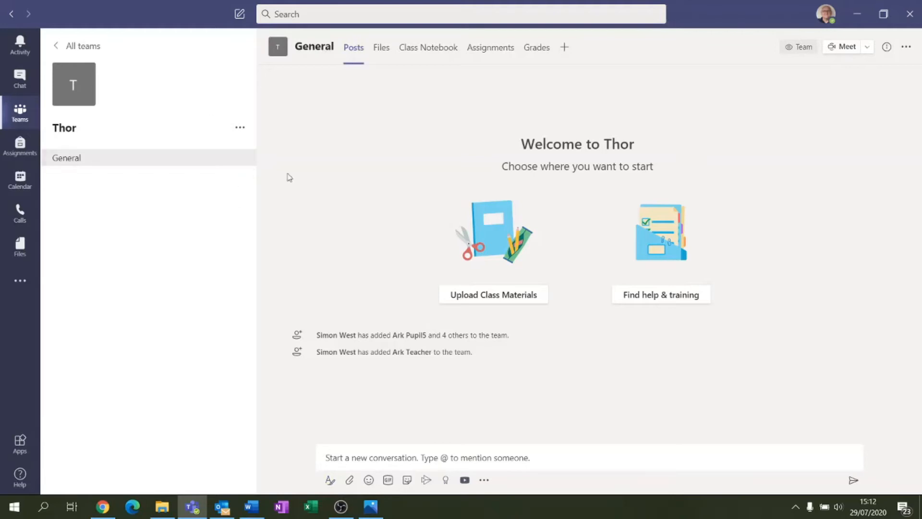
left_click(384, 49)
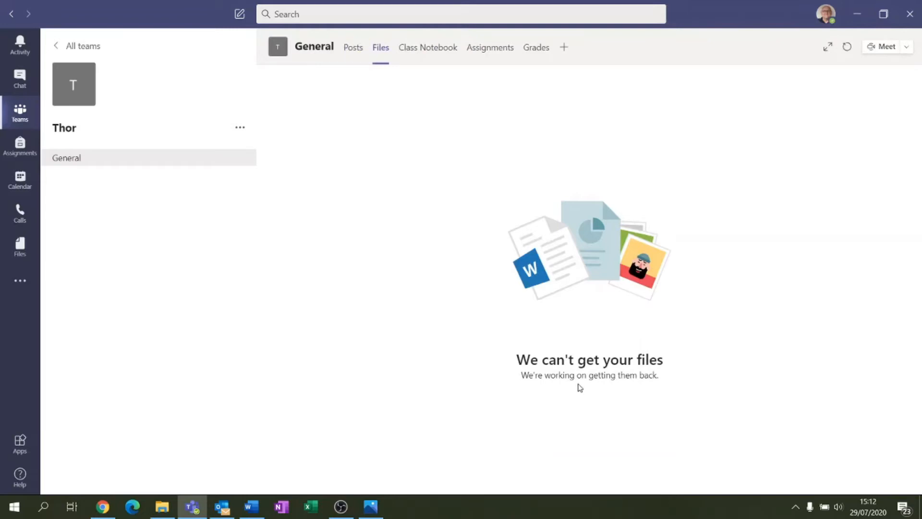
left_click(352, 50)
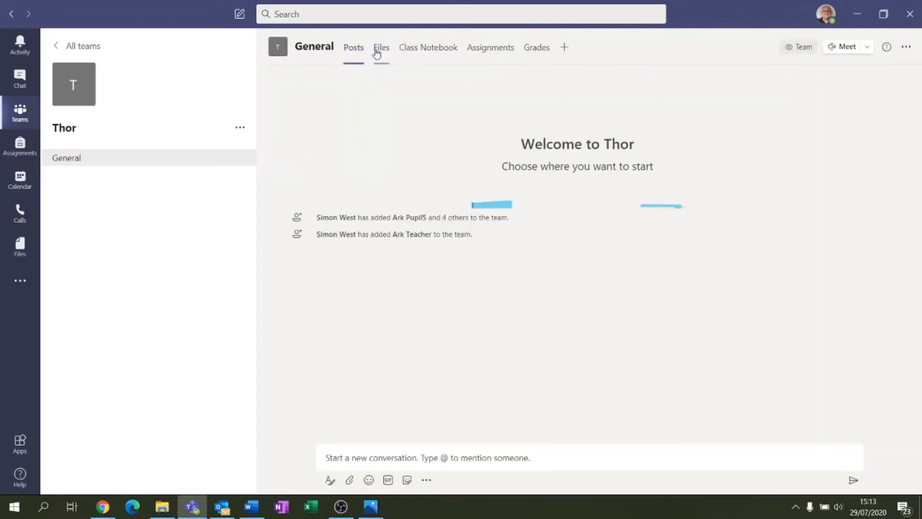
- Upload Kahoot Template.xlsx to the General channel's files
left_click(378, 53)
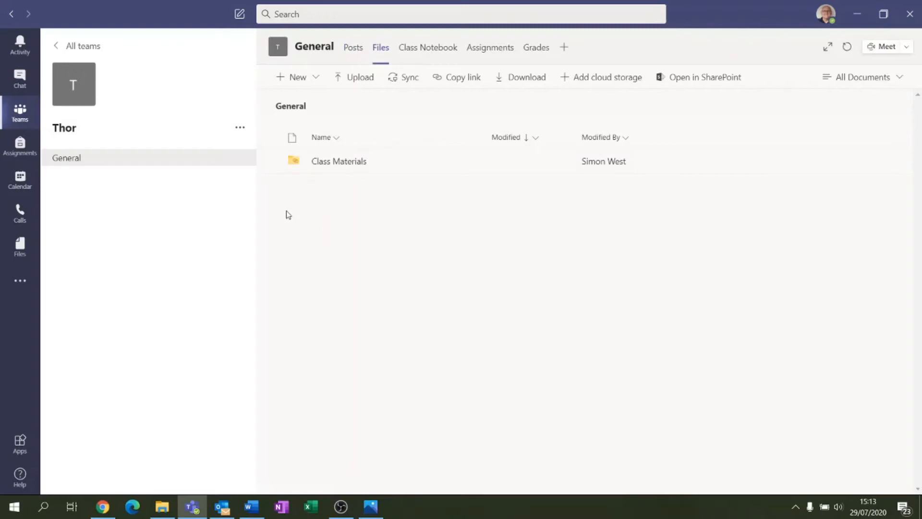
left_click(346, 79)
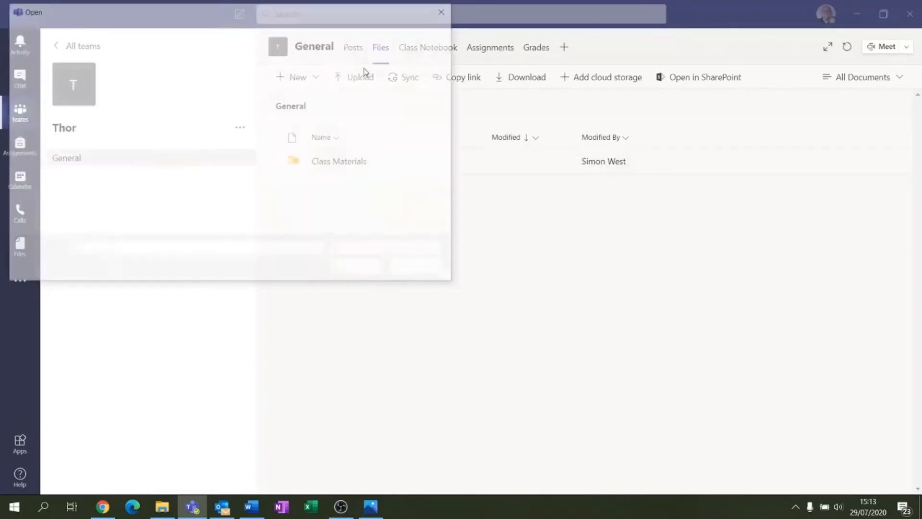
double_click(399, 111)
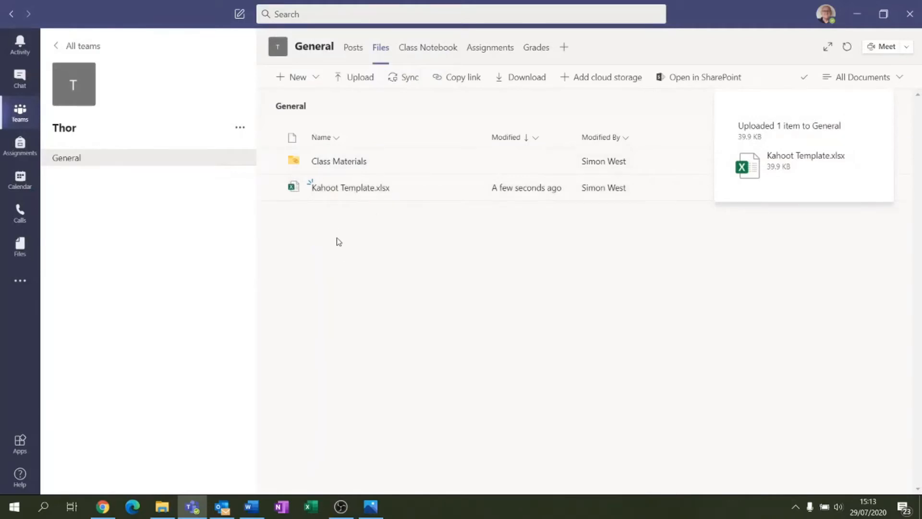
- View the uploaded Kahoot Template.xlsx workbook, close it, and check the actions available for the file in the General folder
left_click(330, 189)
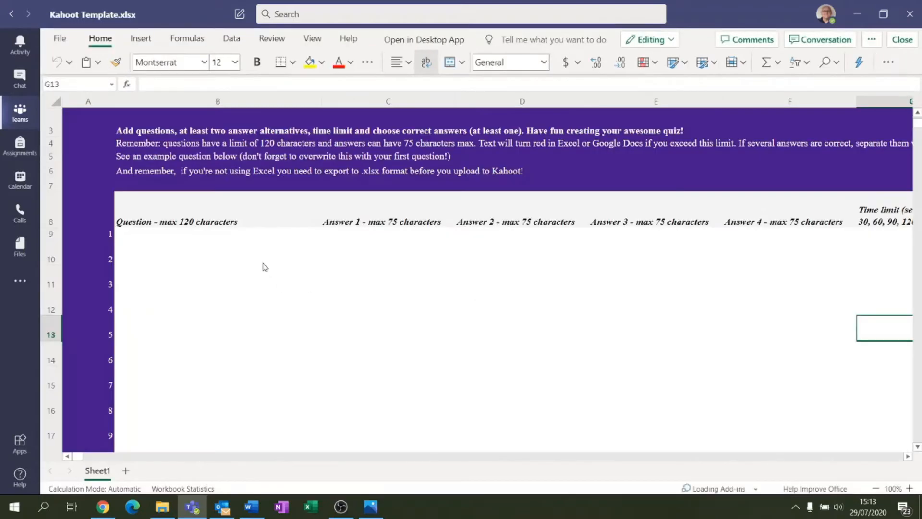
left_click(167, 238)
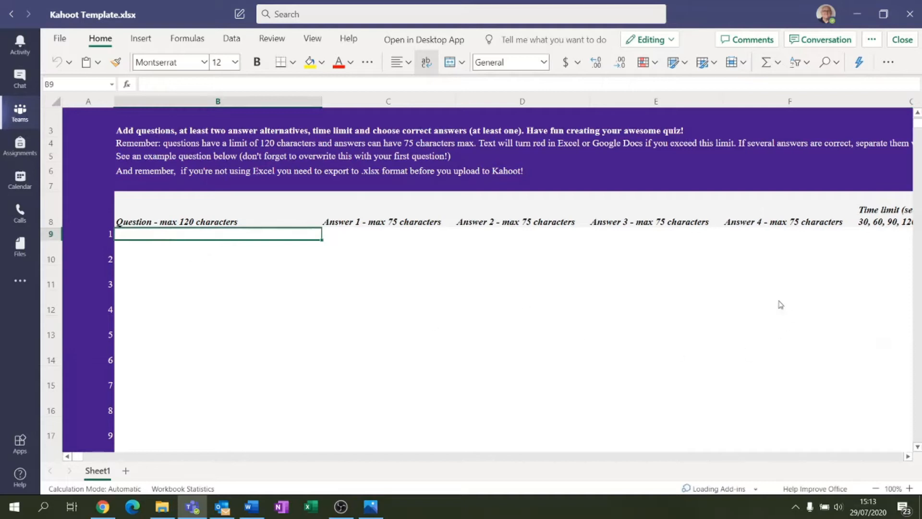
left_click(902, 39)
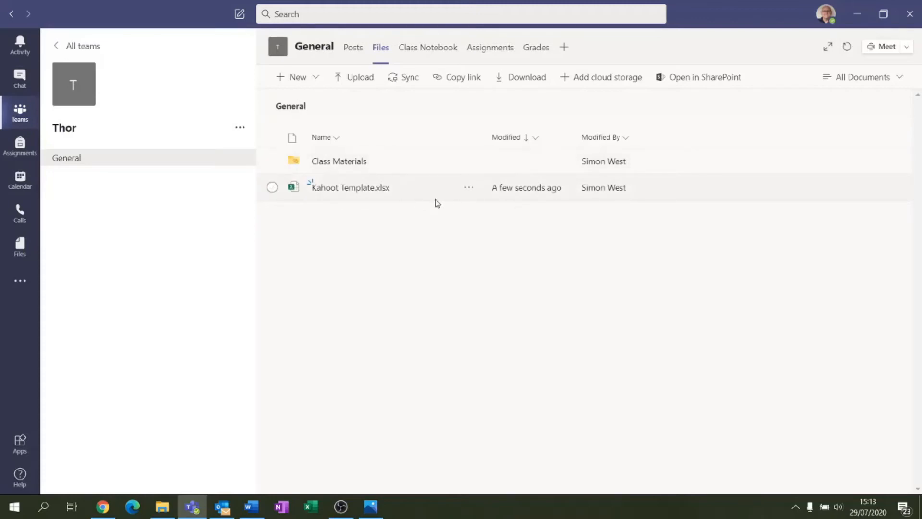
left_click(273, 187)
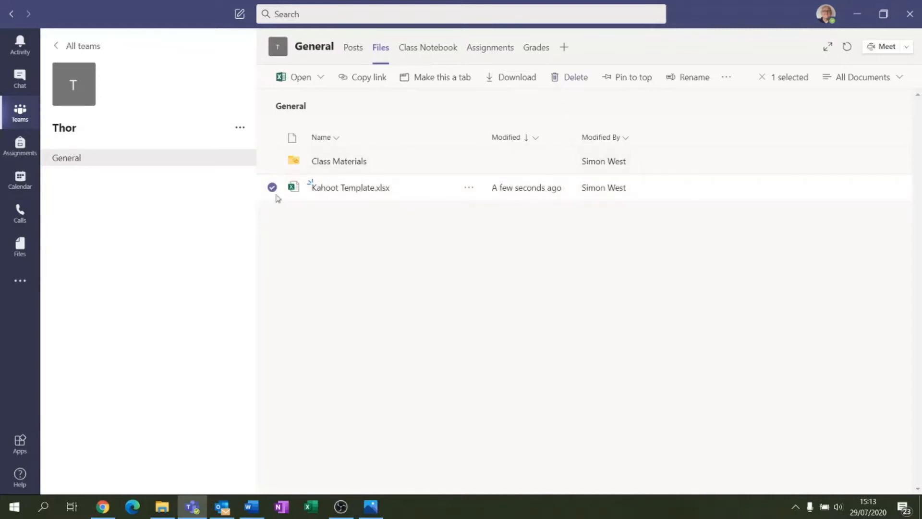
left_click(272, 188)
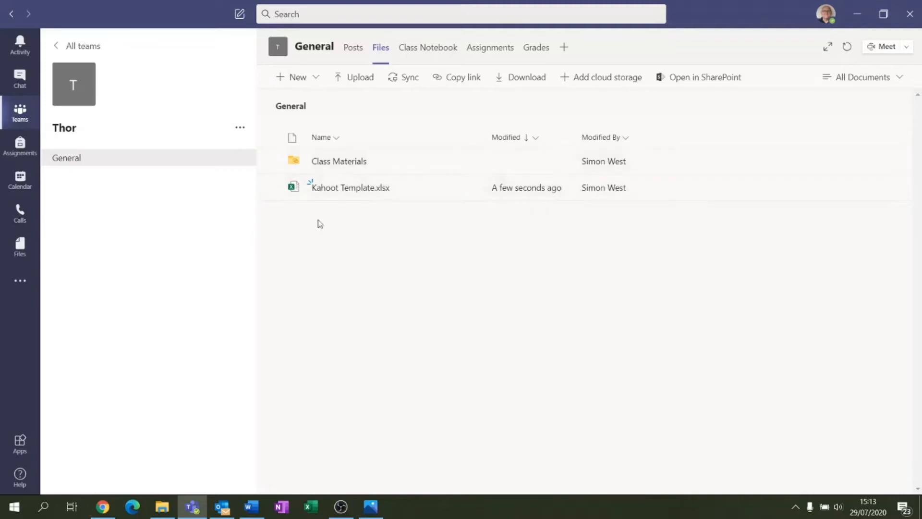
- Upload Kahoot Template.xlsx to the read-only Class Materials folder and open the uploaded copy
left_click(329, 167)
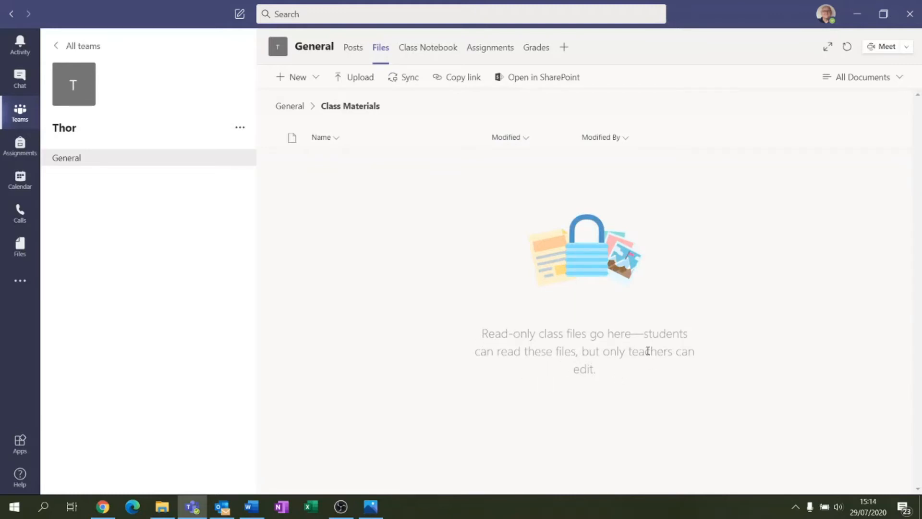
left_click(357, 79)
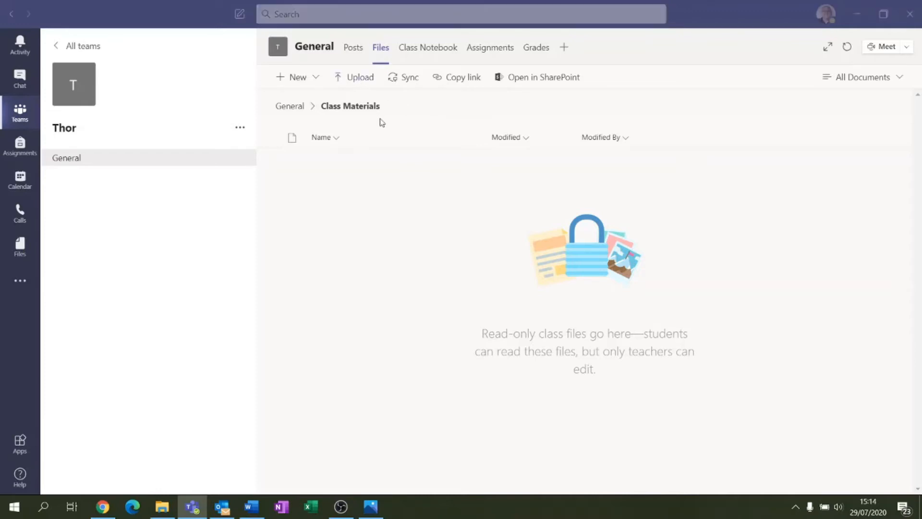
double_click(395, 124)
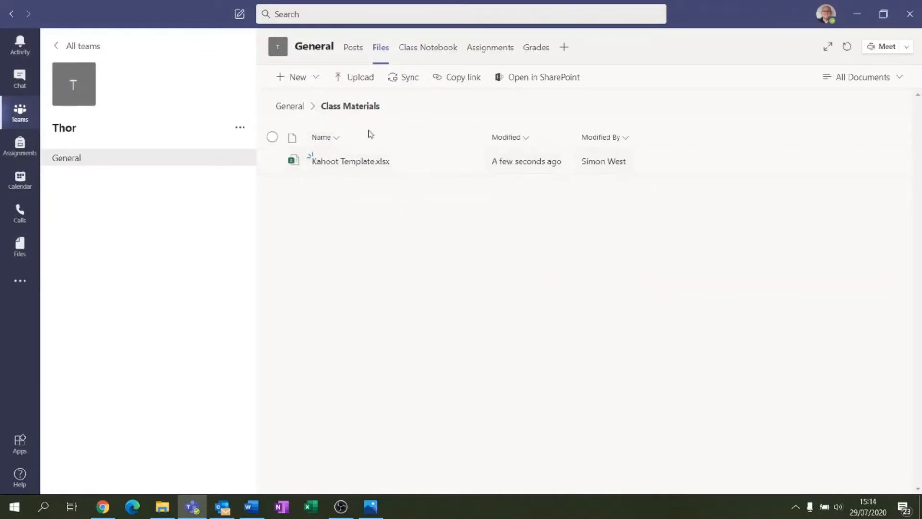
left_click(350, 163)
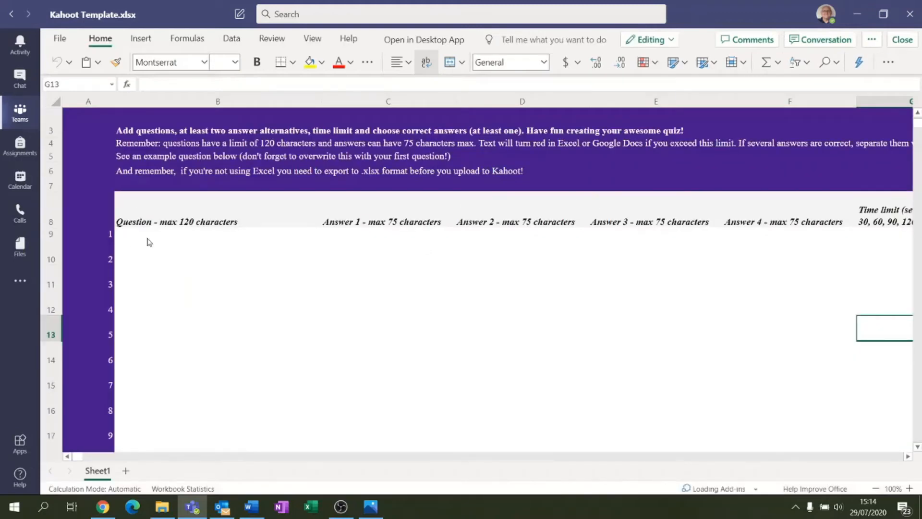
- Try entering the text hgeloo in the first question cell, B9, and discard the entry
left_click(166, 226)
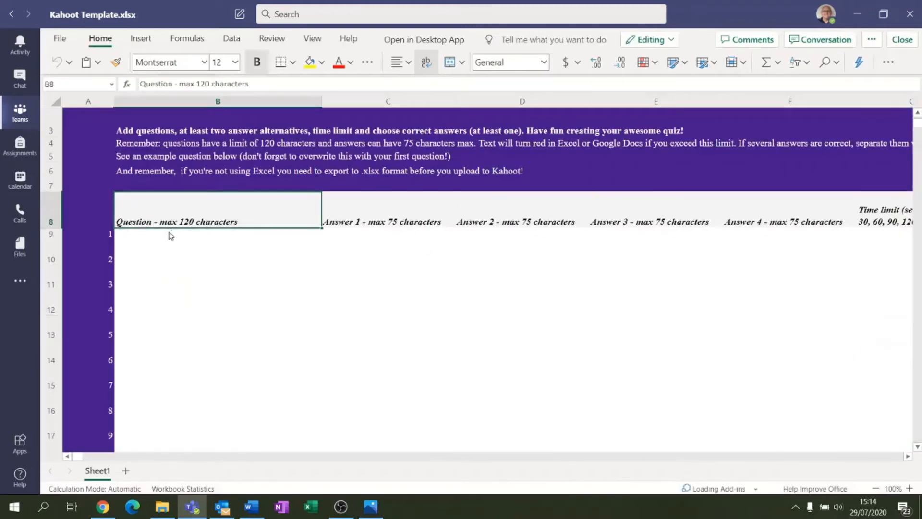
left_click(157, 240)
type("hgeloo")
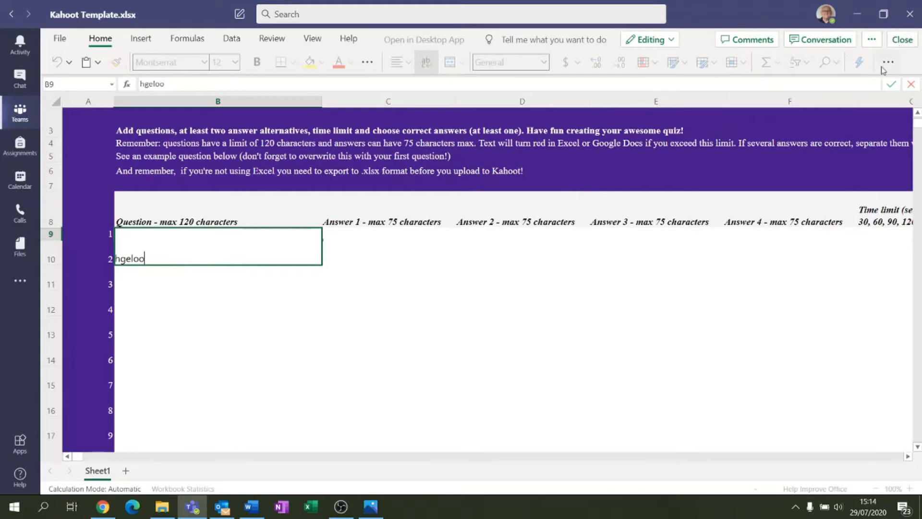
left_click(910, 86)
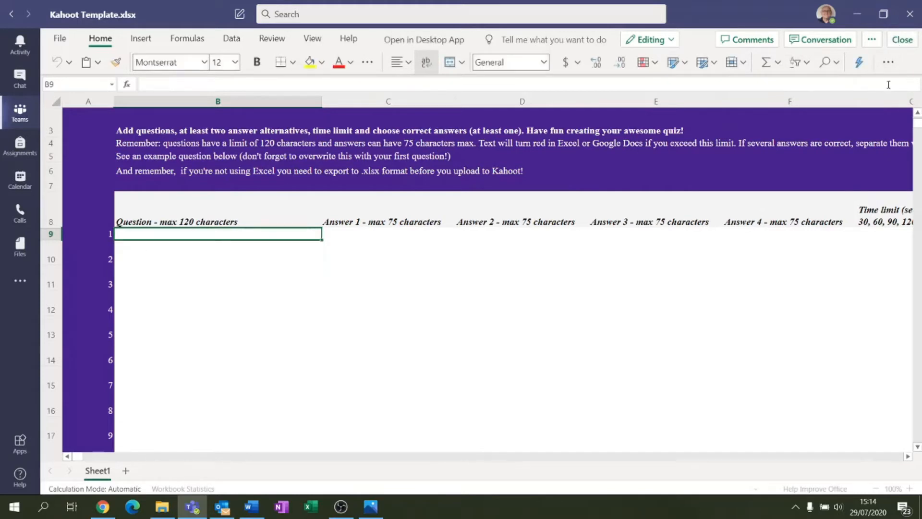
- Close the workbook and start adding a Kahoot! tab to the General channel, with posting to the channel about it turned off
left_click(902, 40)
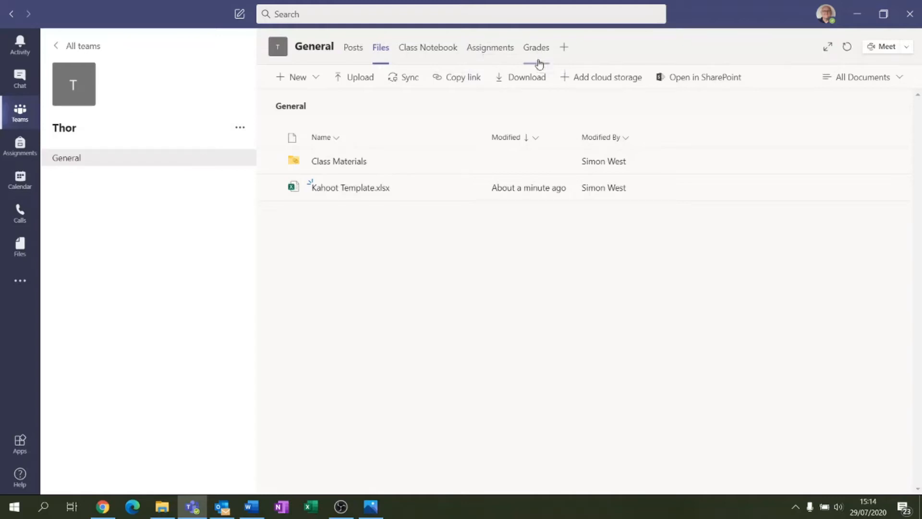
left_click(566, 48)
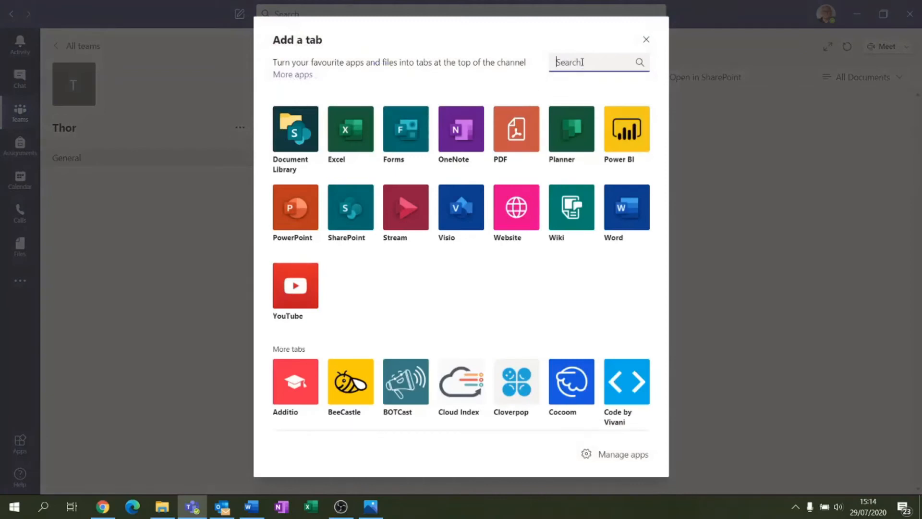
type("kahoo")
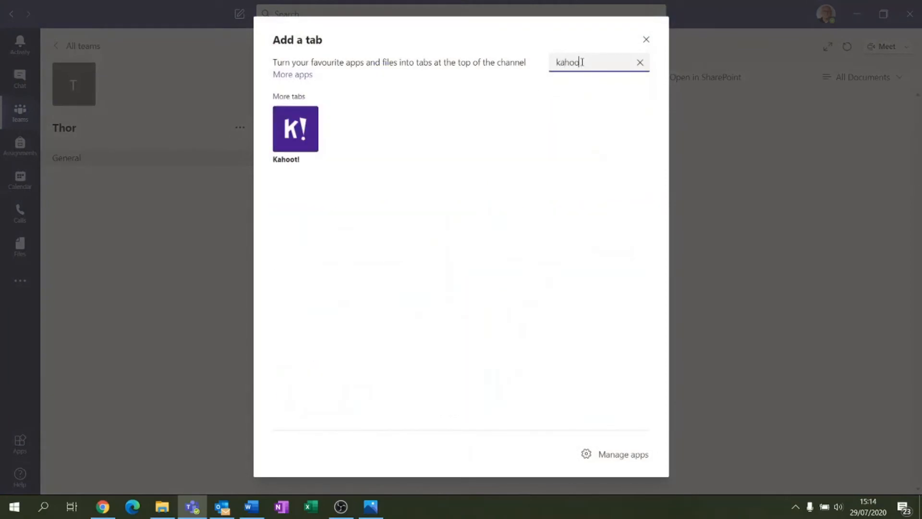
left_click(295, 128)
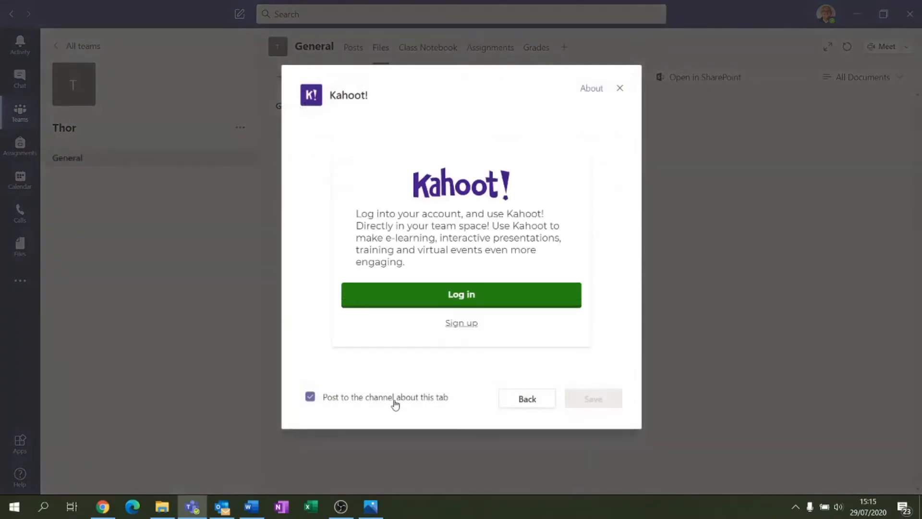
left_click(329, 401)
- Log in to Kahoot! with the account's e-mail address and password
left_click(446, 297)
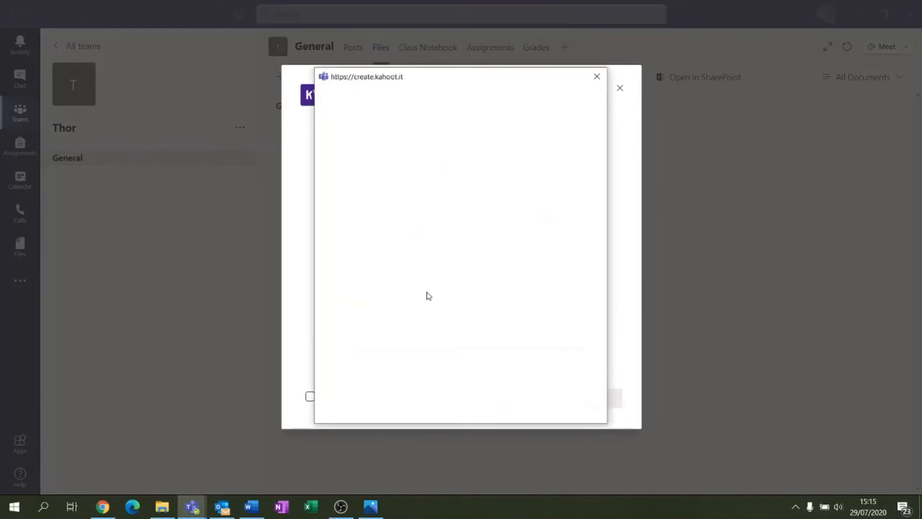
left_click(402, 220)
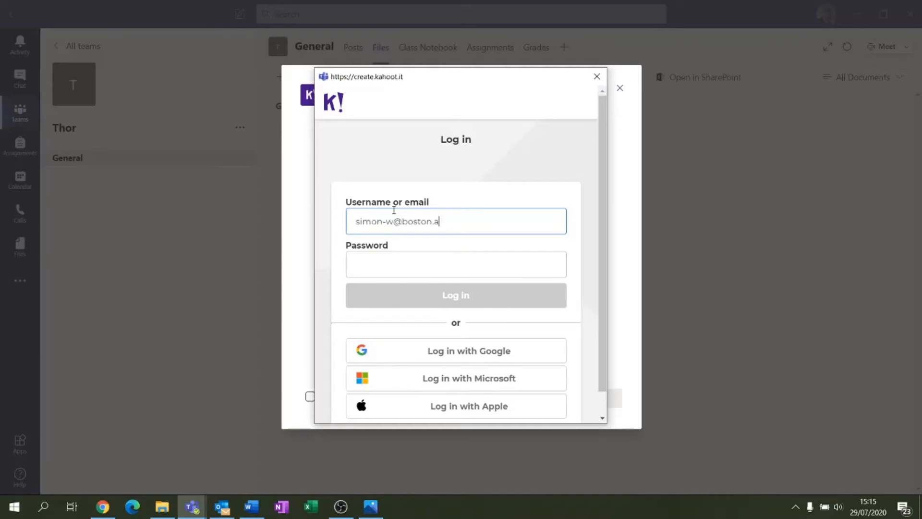
left_click(409, 271)
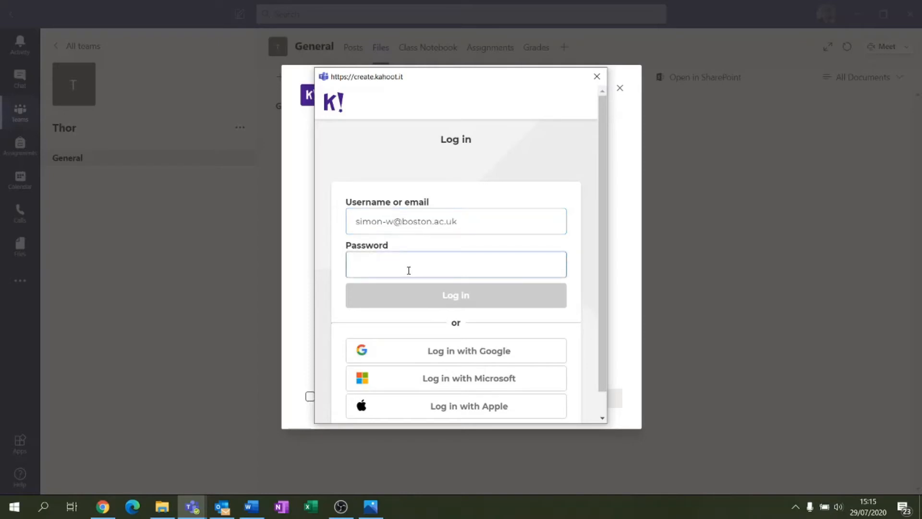
type("•••")
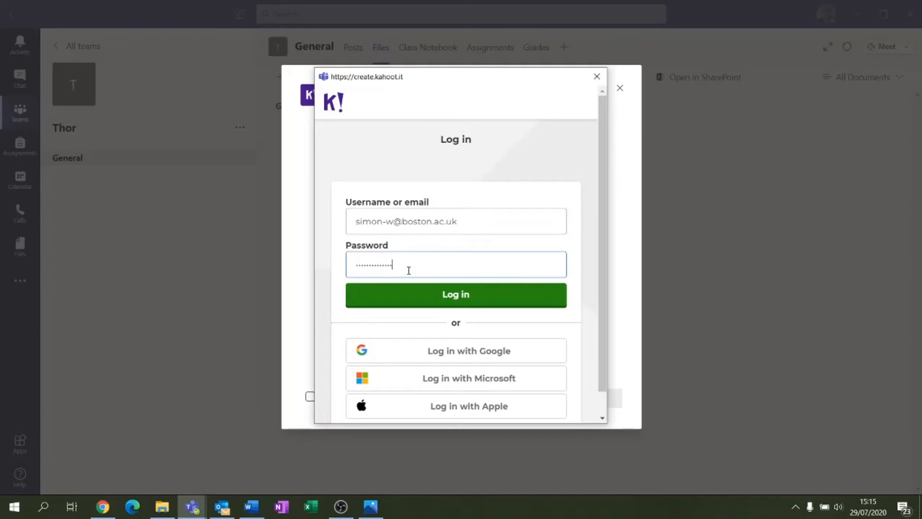
left_click(491, 299)
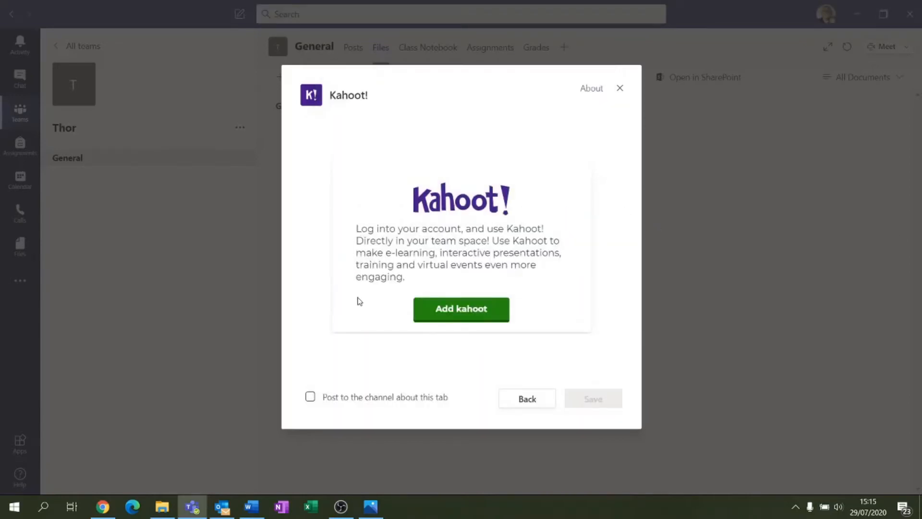
- Add and save the Kahoot tab in the General channel, and browse its list of kahoots
left_click(457, 311)
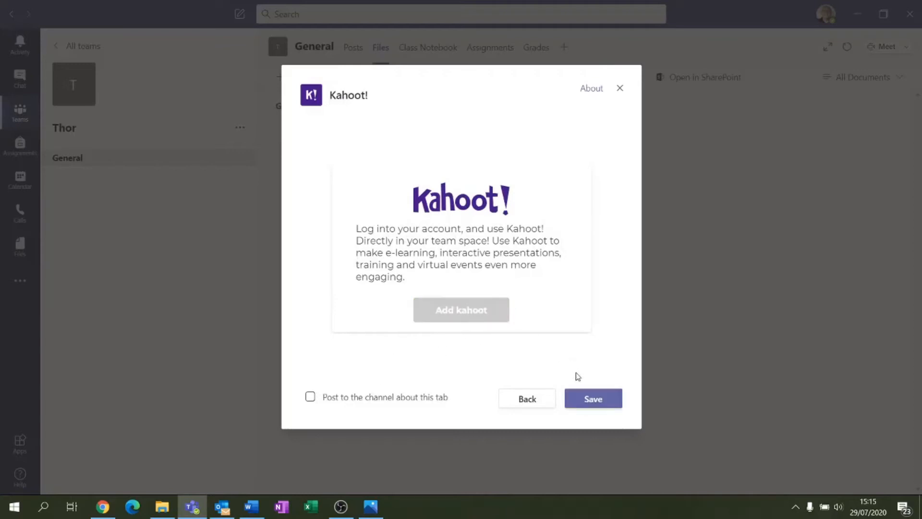
left_click(593, 398)
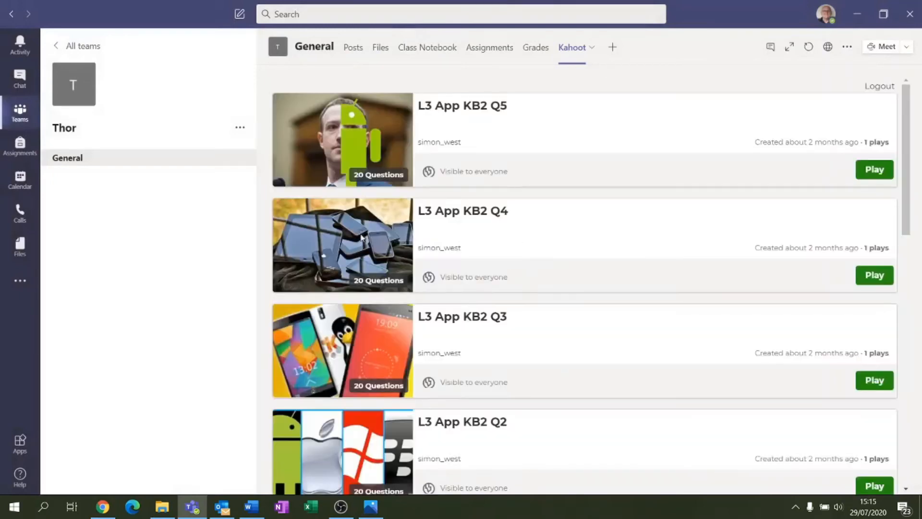
scroll(626, 382, "down", 5)
scroll(626, 382, "down", 8)
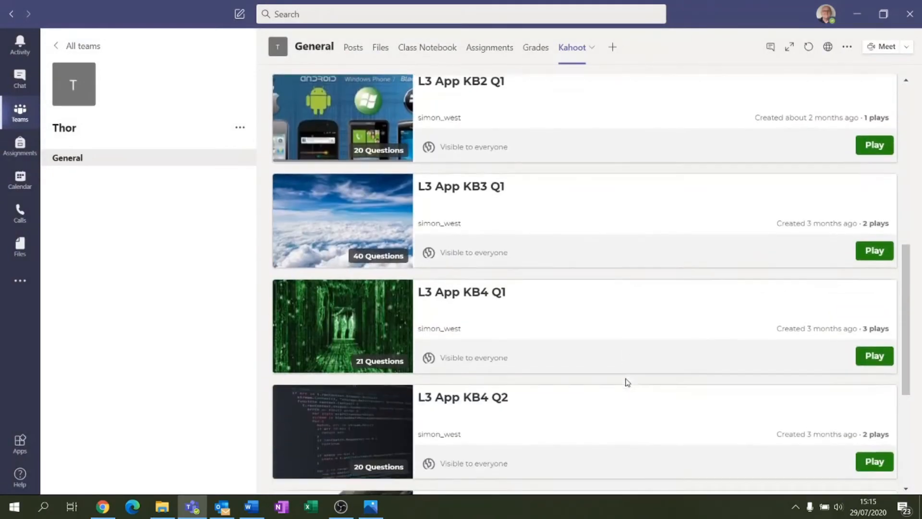
scroll(626, 382, "up", 8)
scroll(627, 382, "up", 5)
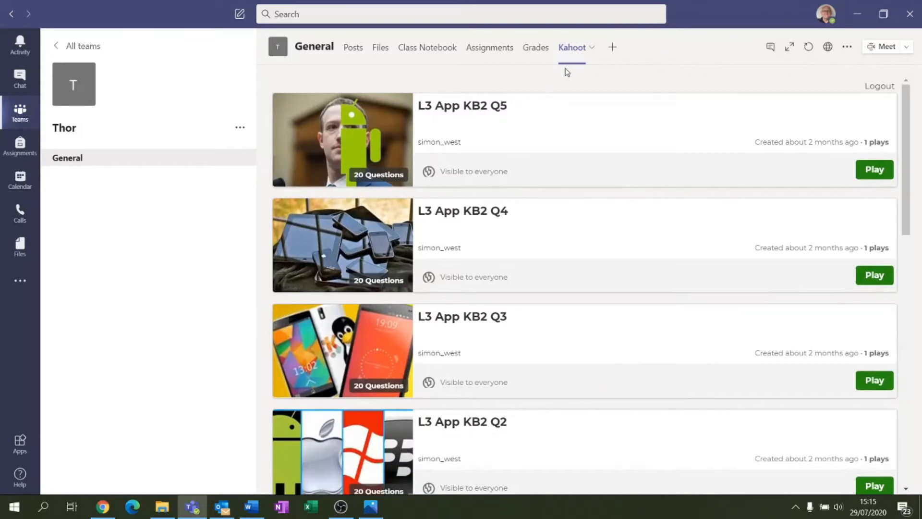
- Add an Insights tab to the General channel without posting about it, and view its activity filter options
left_click(612, 48)
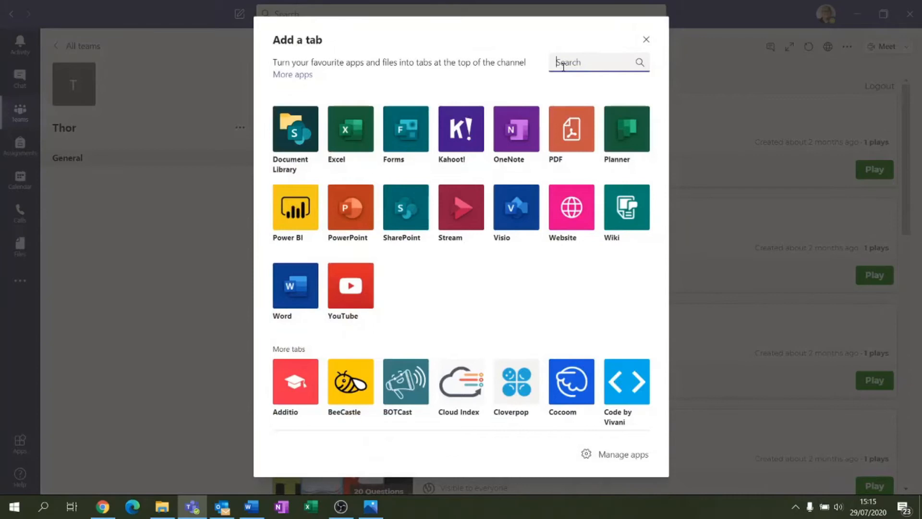
type("insight")
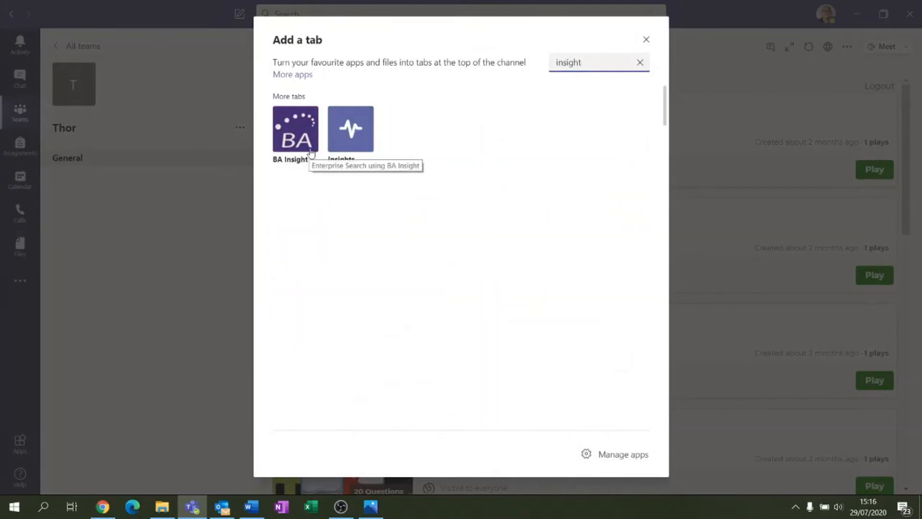
left_click(350, 129)
left_click(294, 130)
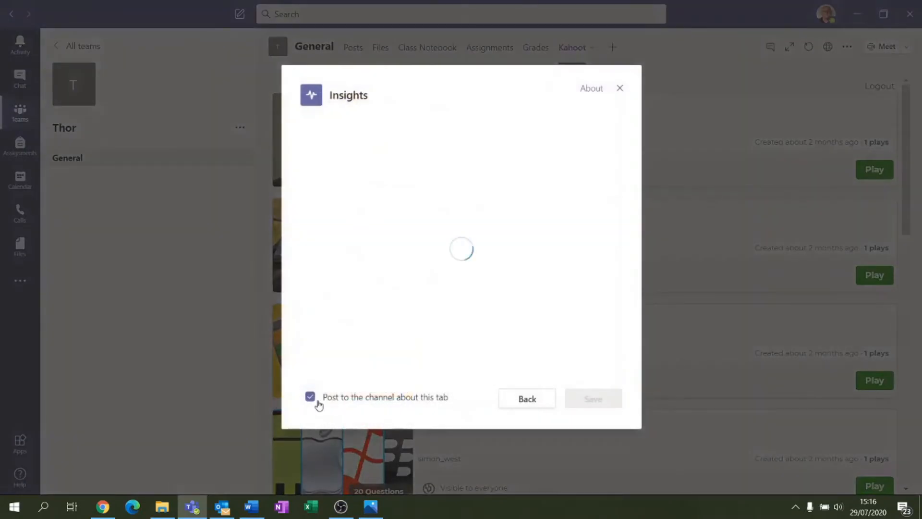
left_click(330, 401)
left_click(590, 398)
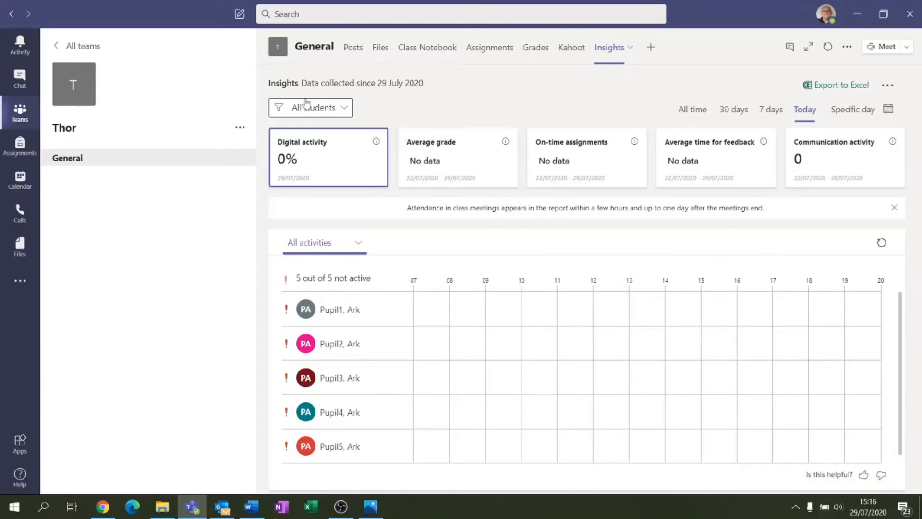
left_click(354, 244)
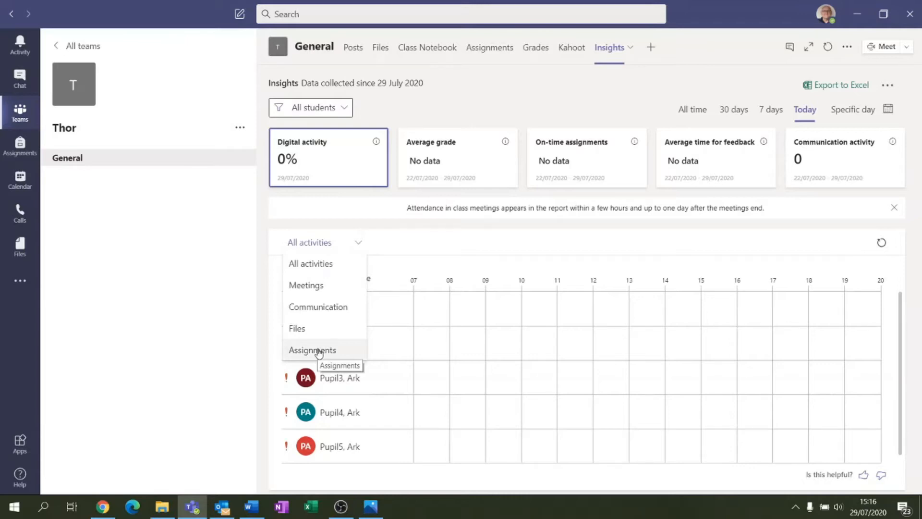
left_click(529, 340)
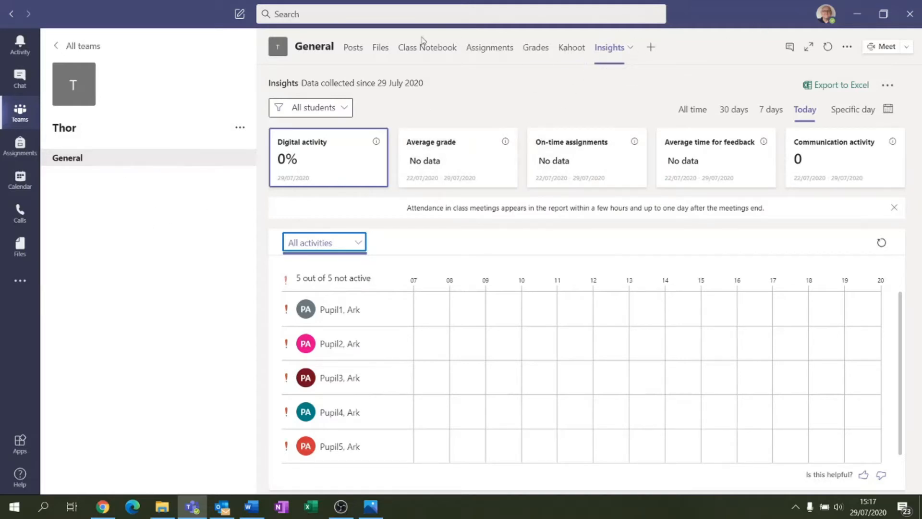
- Delete the Kahoot! app's welcome message from the General channel's posts
left_click(353, 47)
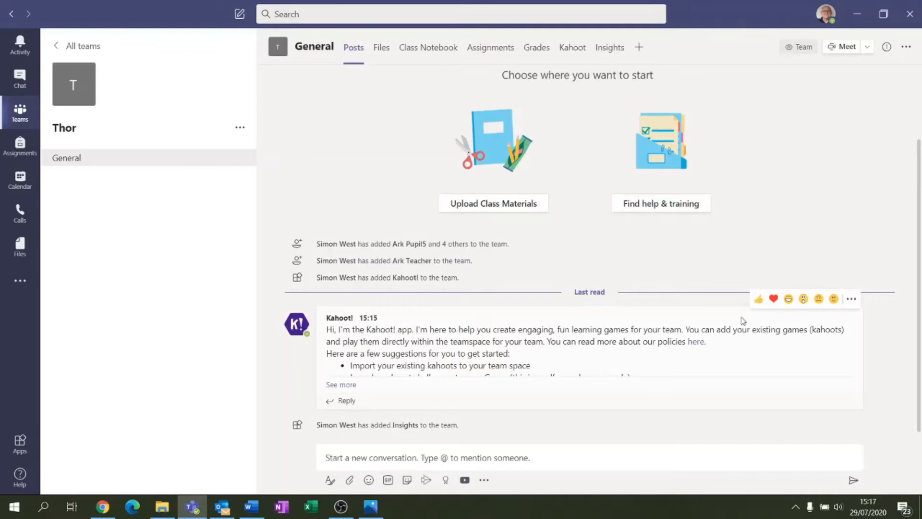
left_click(851, 299)
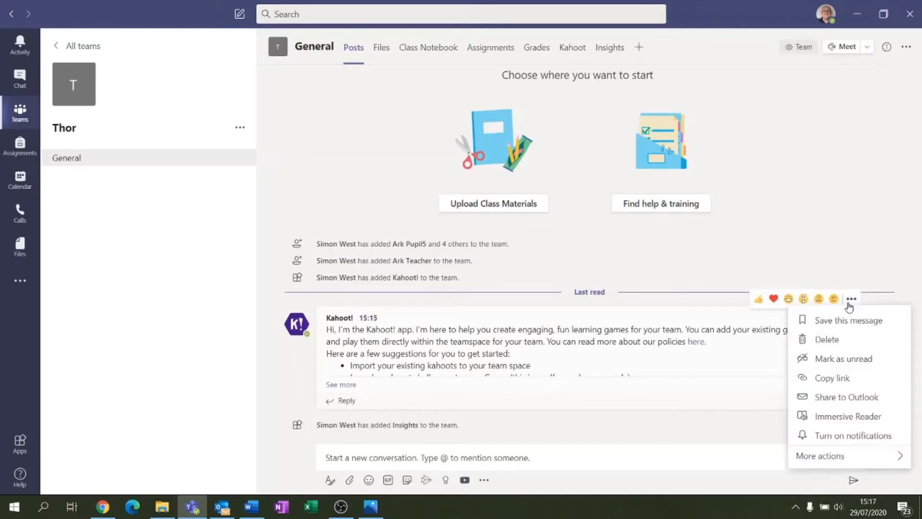
left_click(823, 340)
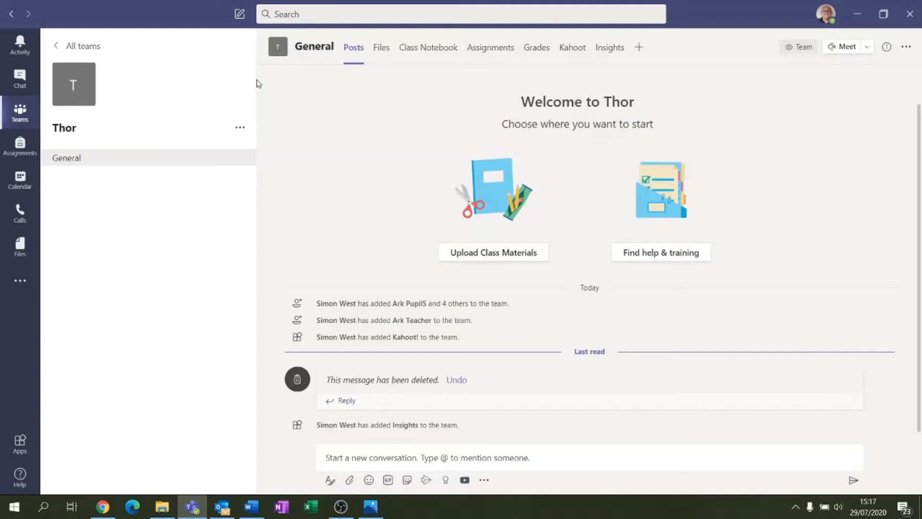
- In Thor's team management, check the dialog for adding members and remove the first pupil listed under Members and guests
left_click(240, 131)
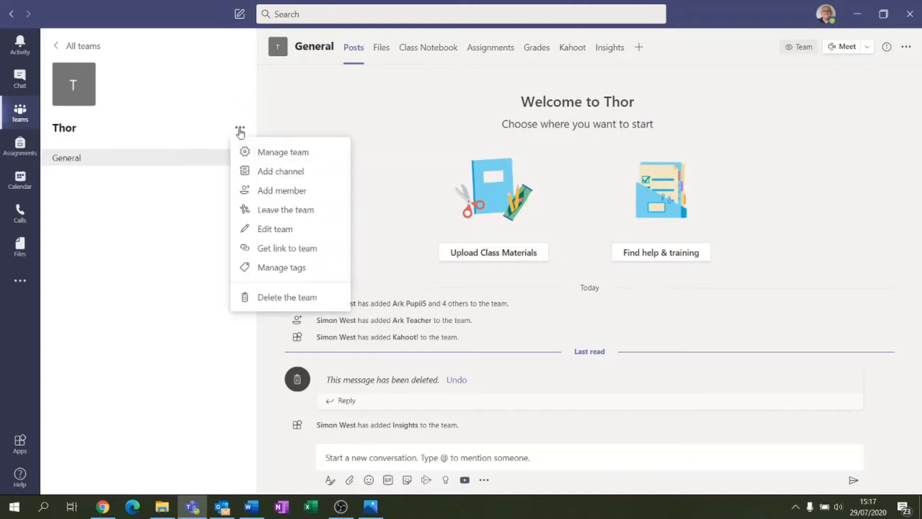
left_click(260, 151)
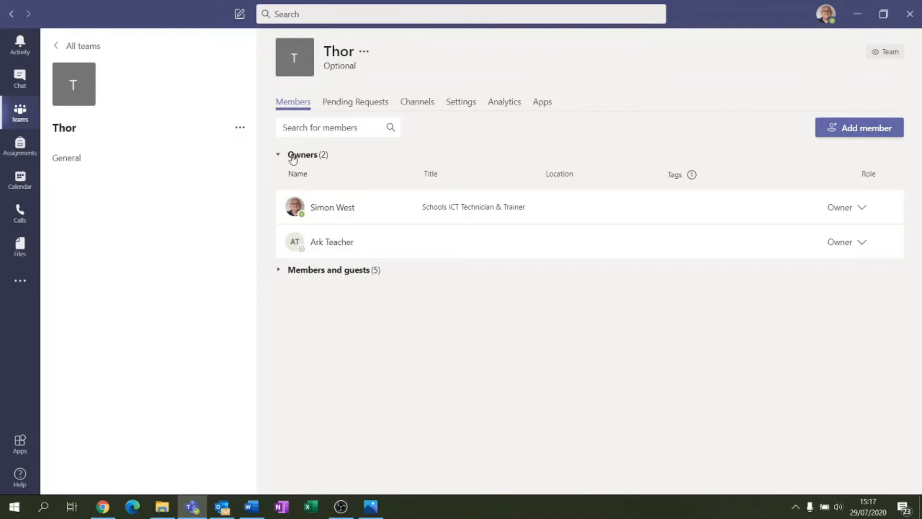
left_click(292, 271)
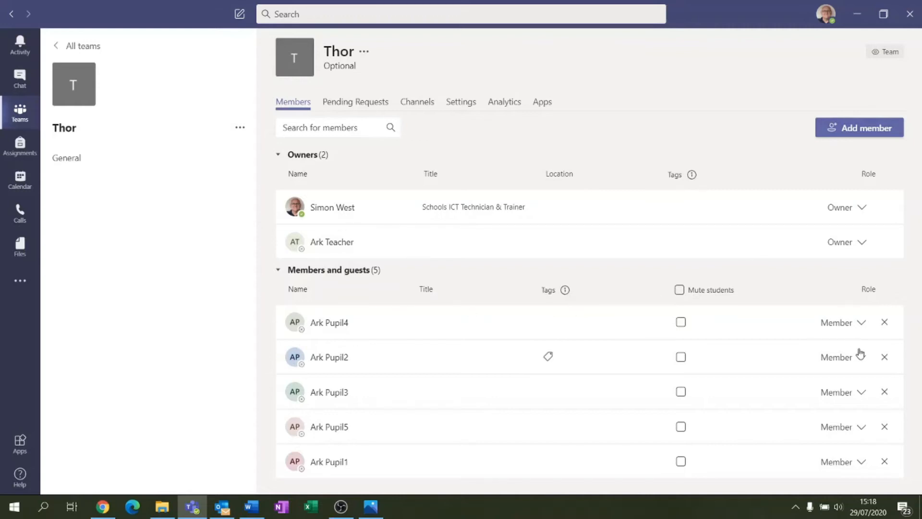
left_click(864, 128)
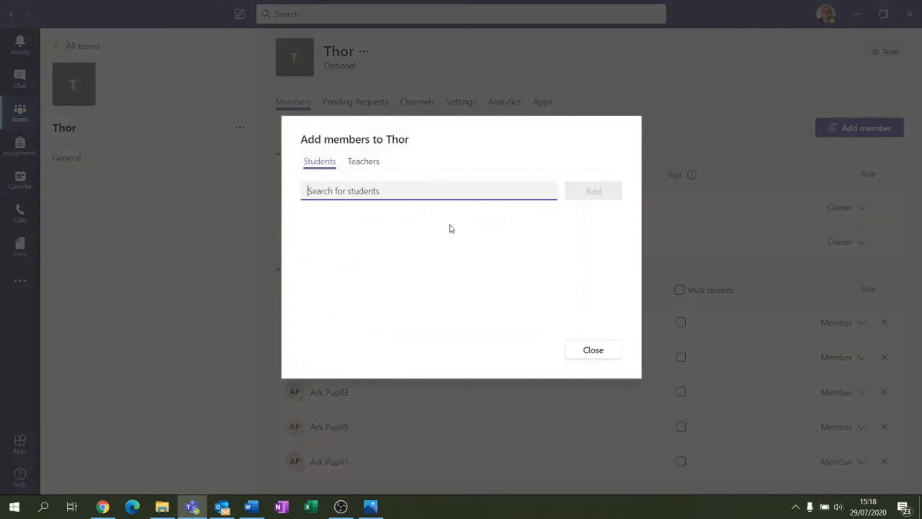
left_click(594, 353)
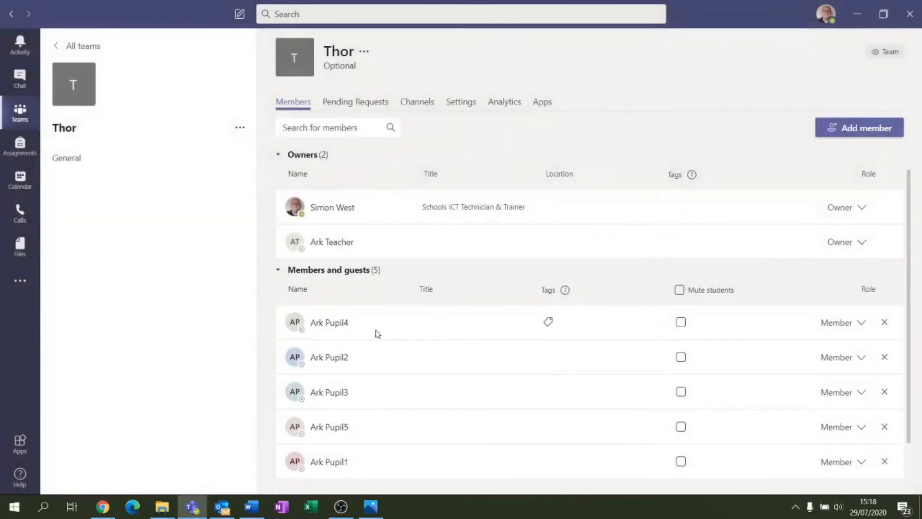
left_click(886, 323)
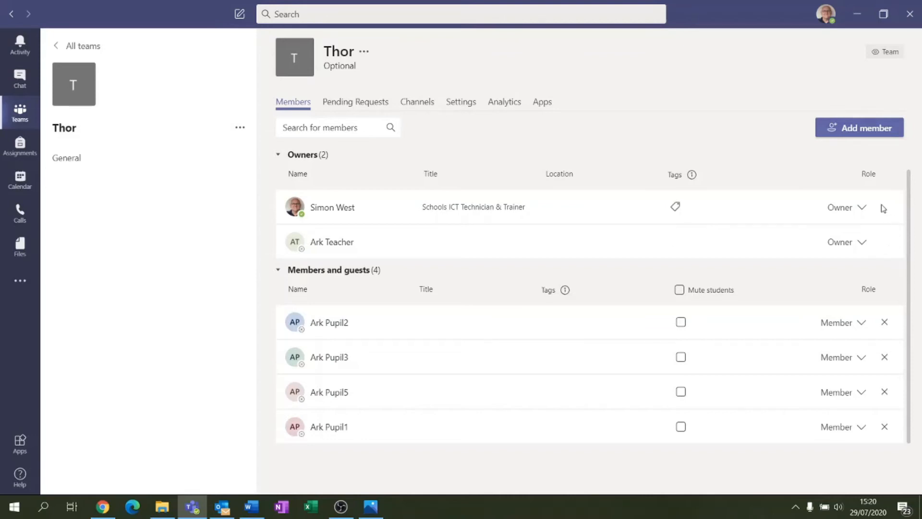
- Change the added teacher's role to Member and set it back to Owner
left_click(859, 243)
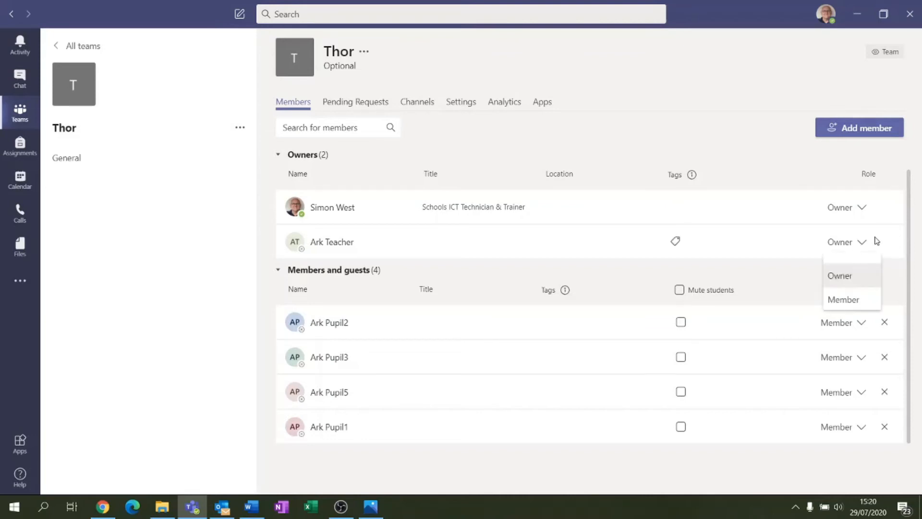
left_click(848, 296)
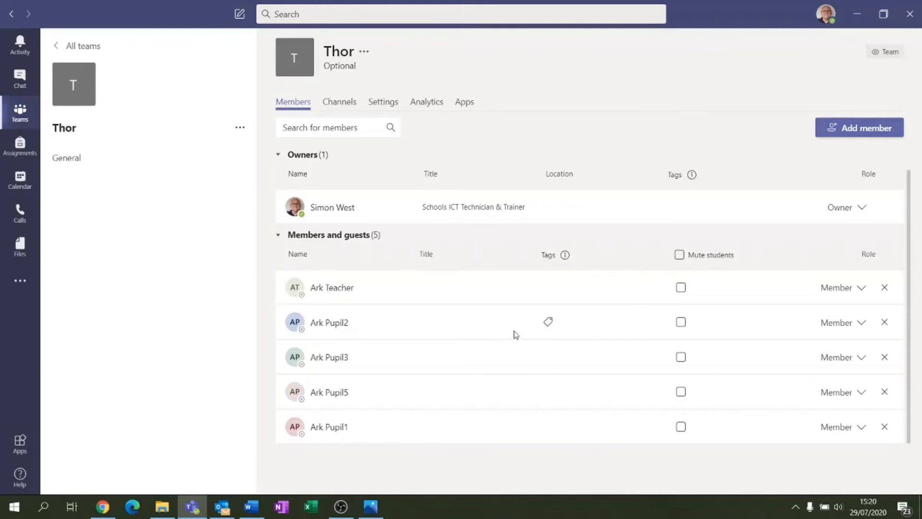
mouse_move(293, 393)
left_click(855, 290)
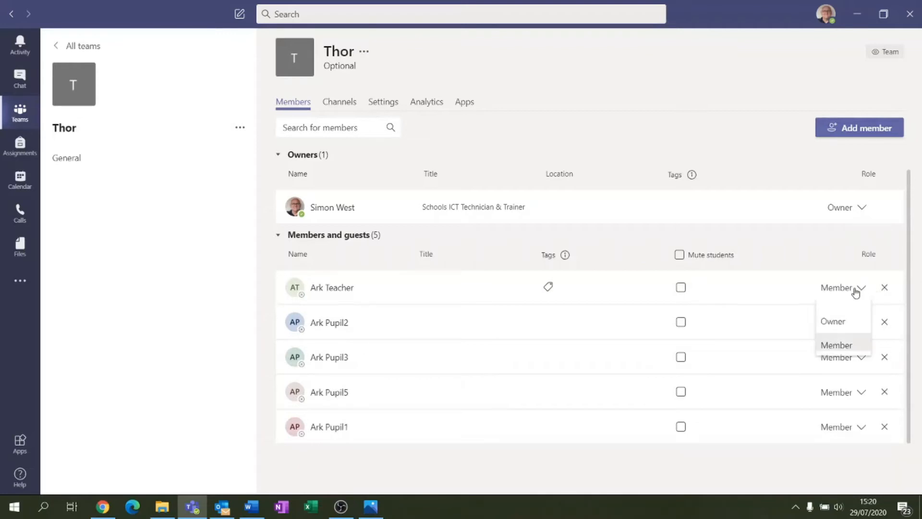
left_click(837, 322)
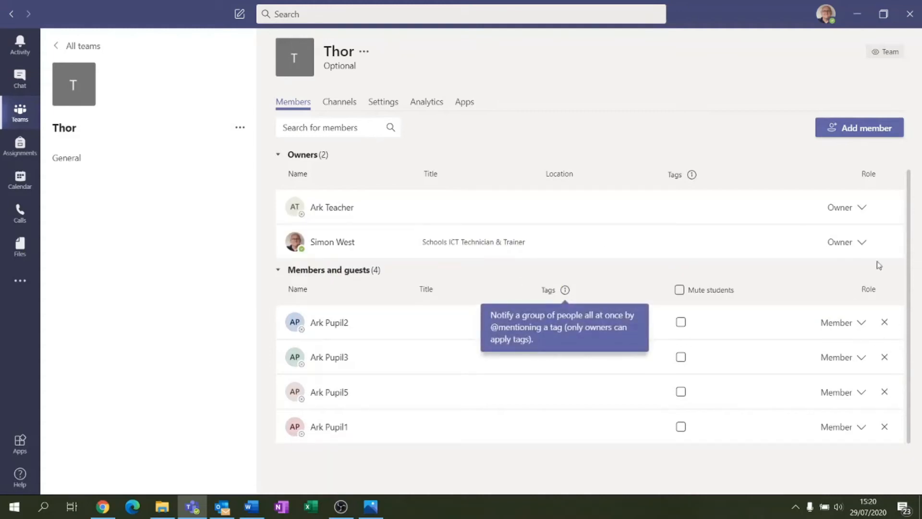
- Add the pupil 4 test account to the Thor team as a student
left_click(859, 127)
type("arkp")
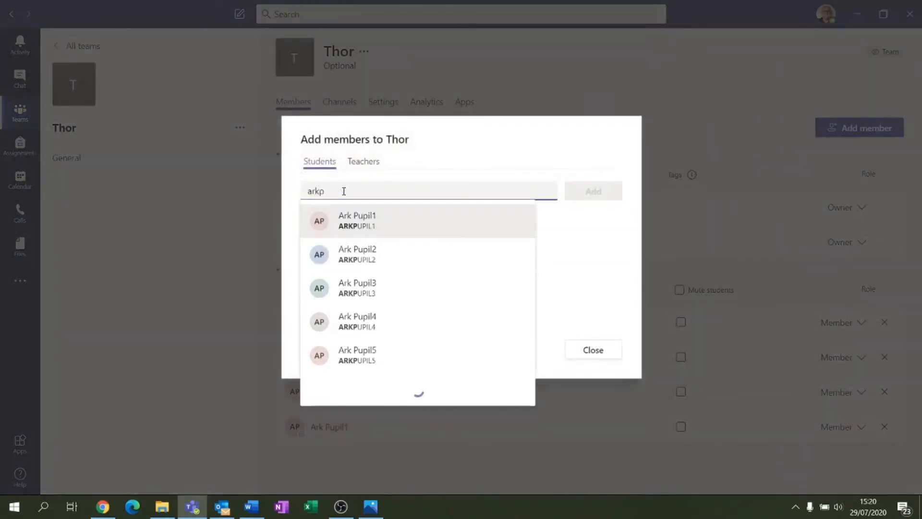
left_click(373, 326)
left_click(592, 191)
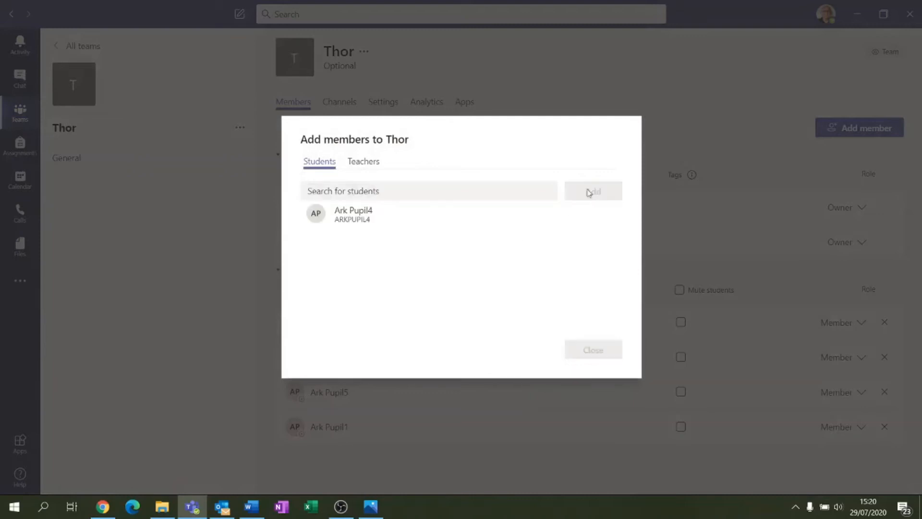
left_click(591, 356)
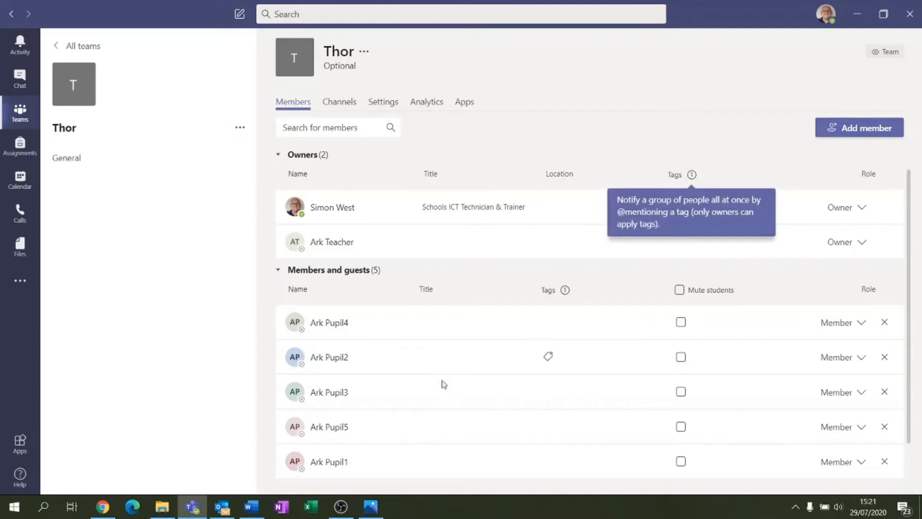
- Start a new channel for Thor named History, with "Description" as its description text
left_click(341, 103)
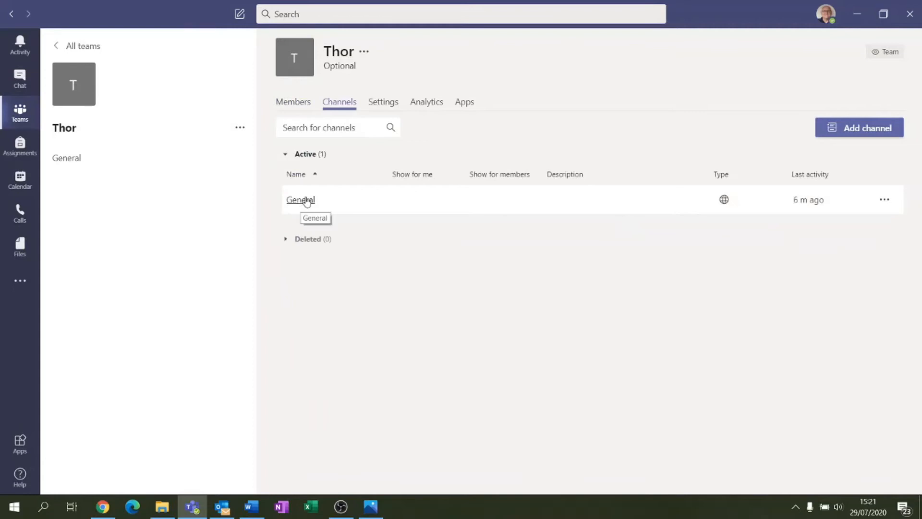
left_click(852, 131)
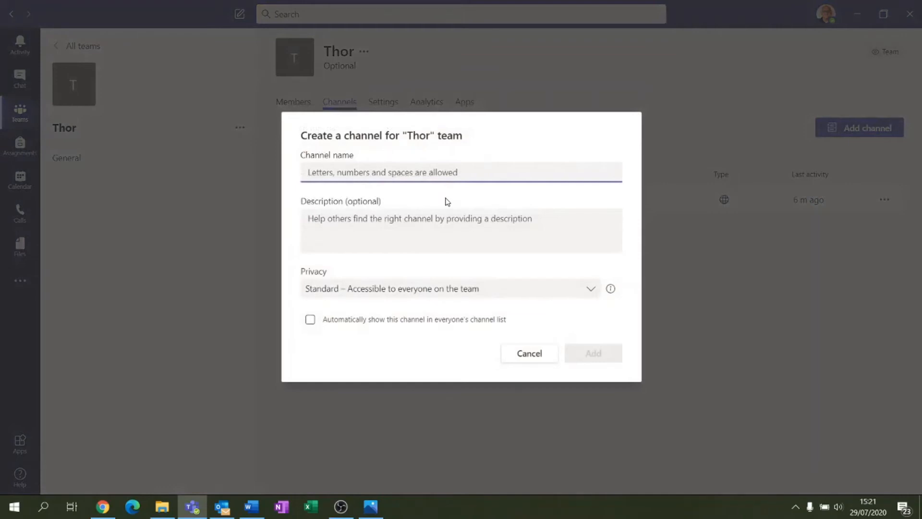
type("Hios")
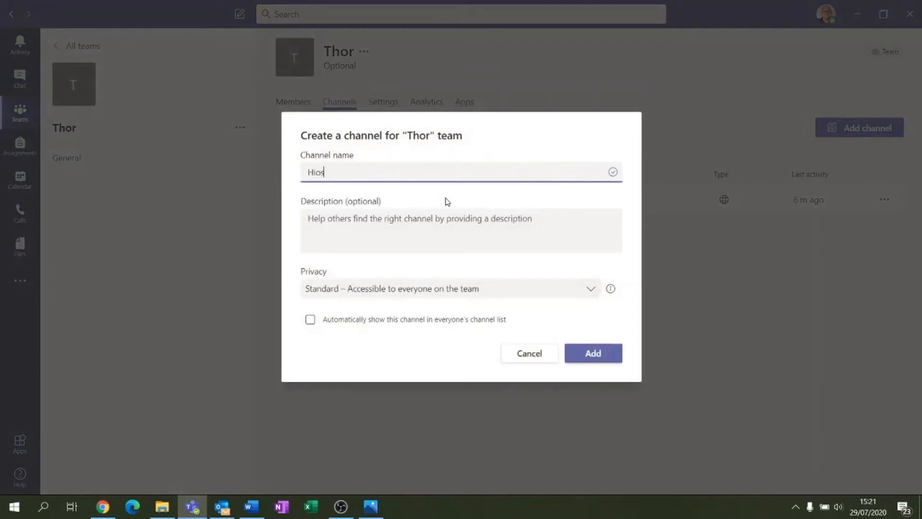
key("BackSpace")
type("story")
left_click(394, 225)
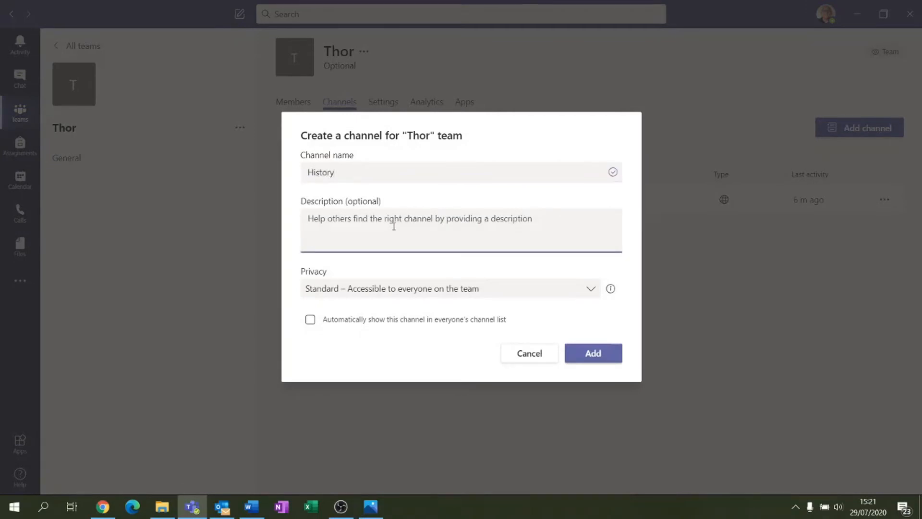
type("Descriptiomn")
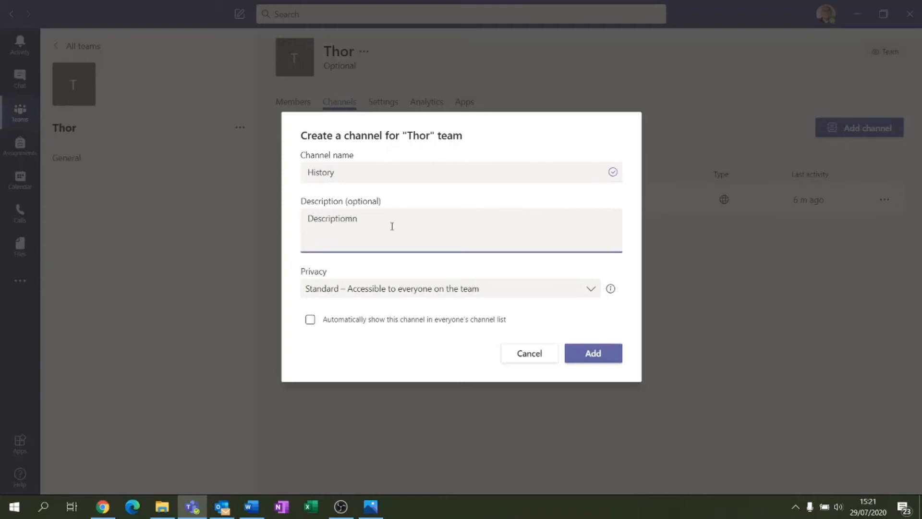
key("BackSpace")
- Keep the History channel's privacy on Standard, show it automatically in everyone's channel list, and create it
left_click(346, 288)
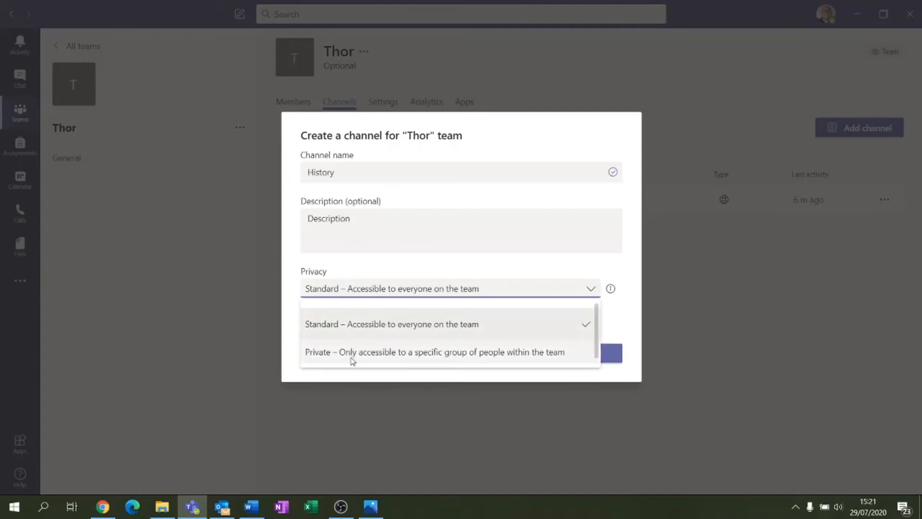
left_click(350, 323)
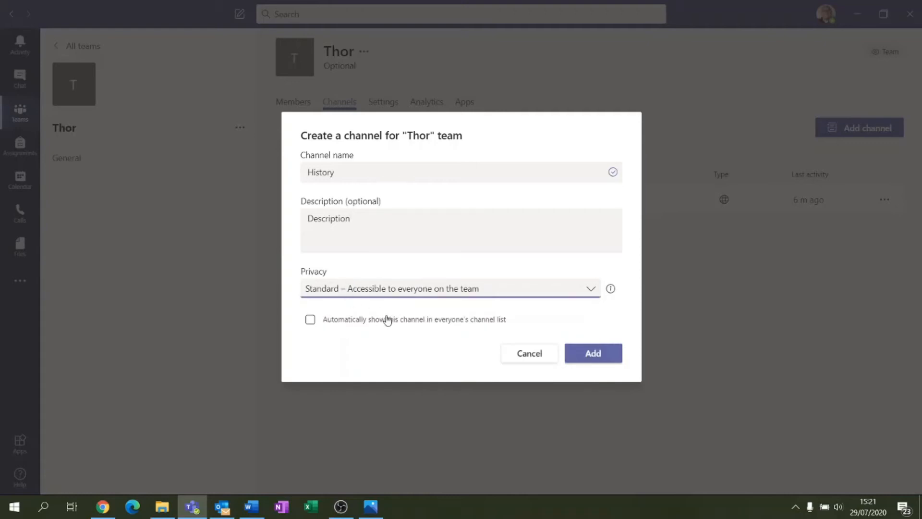
left_click(310, 321)
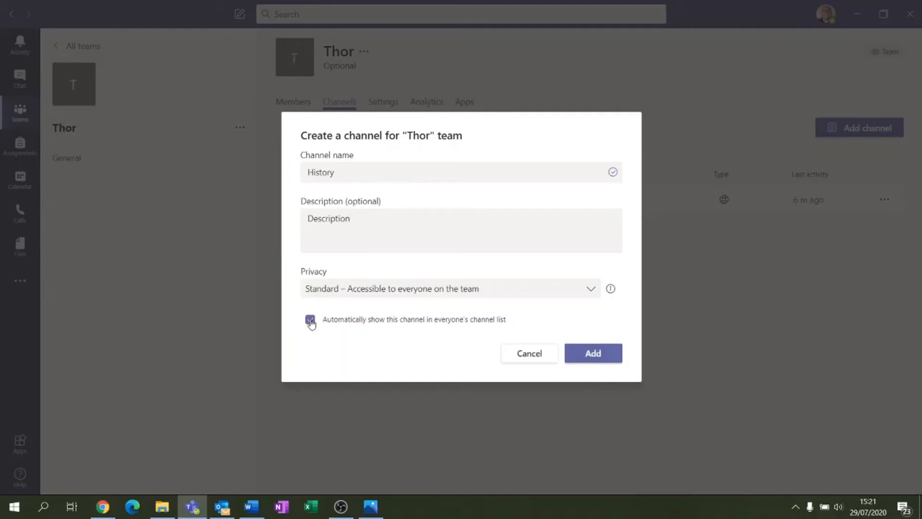
left_click(594, 354)
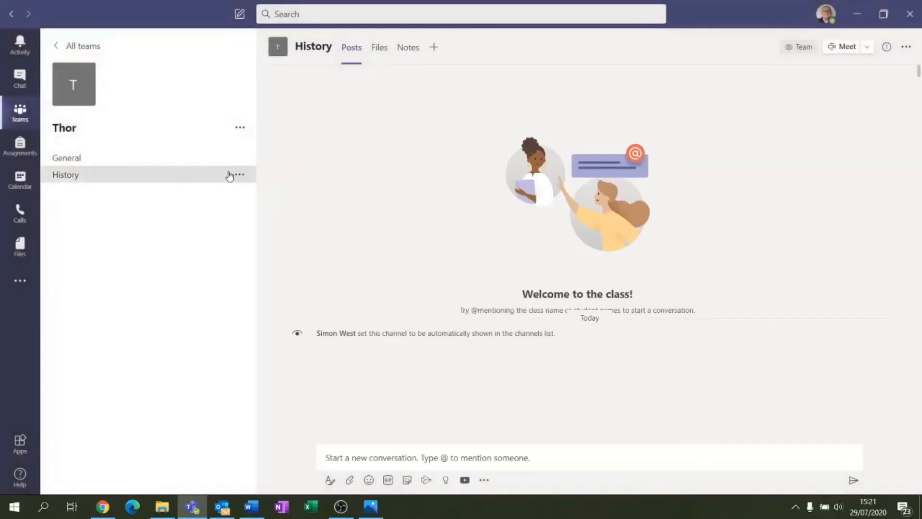
- Add a Standard channel named Computing to Thor, without a description, and show it automatically in everyone's channel list
left_click(240, 157)
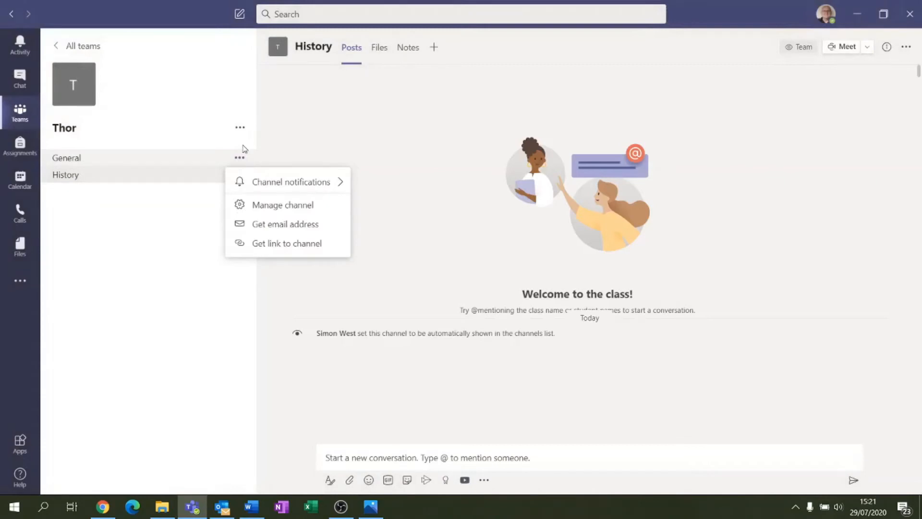
left_click(242, 149)
left_click(240, 128)
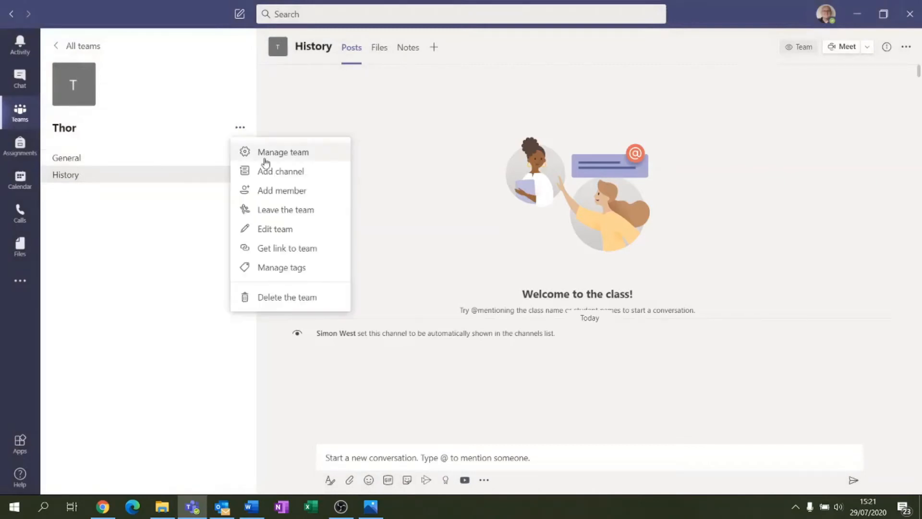
left_click(242, 172)
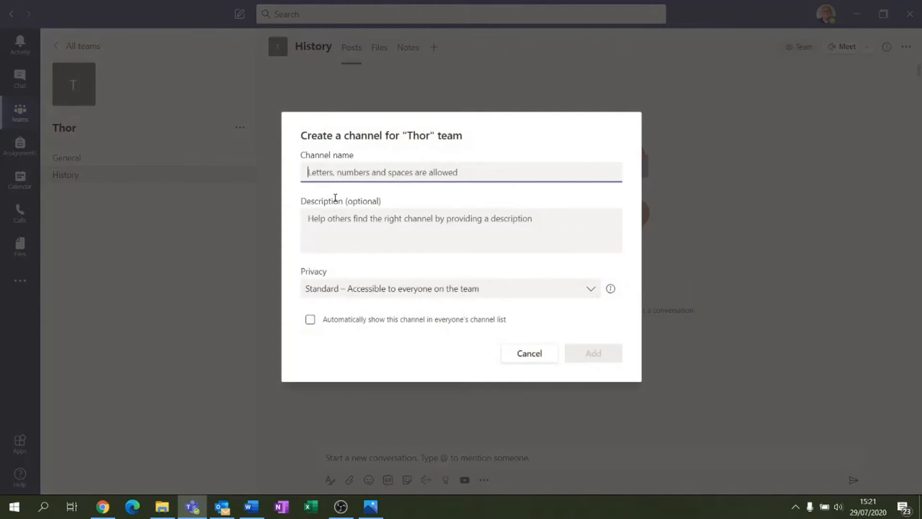
type("Computing")
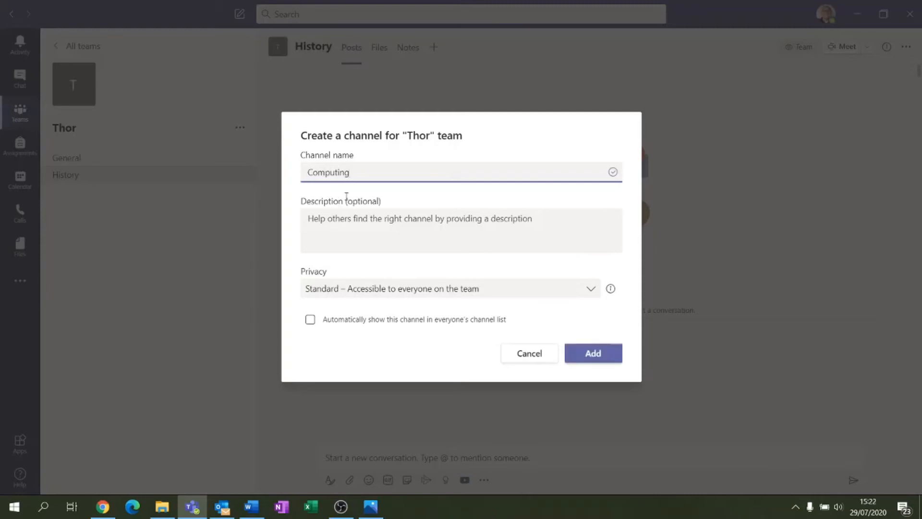
left_click(345, 298)
left_click(344, 299)
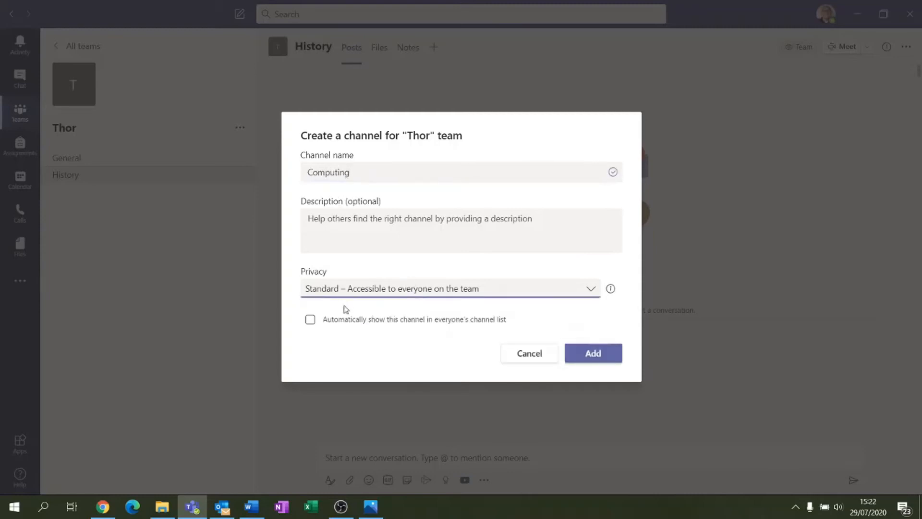
left_click(375, 299)
left_click(375, 299)
left_click(310, 319)
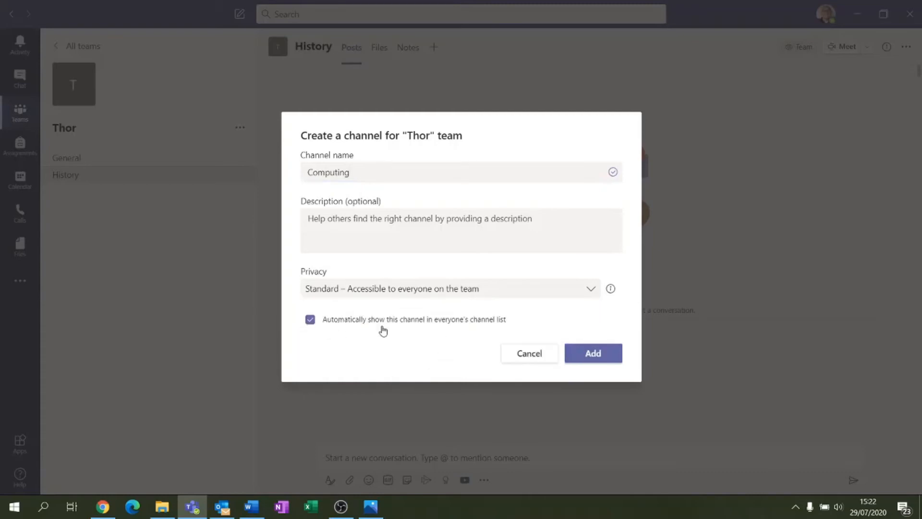
left_click(603, 358)
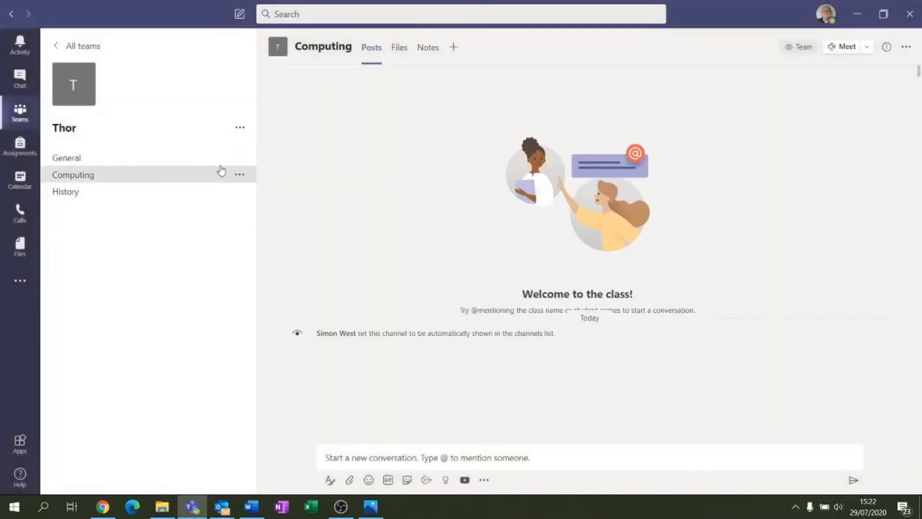
- Create a Private channel in Thor named Computing 2, with the description Scaffolding
left_click(240, 127)
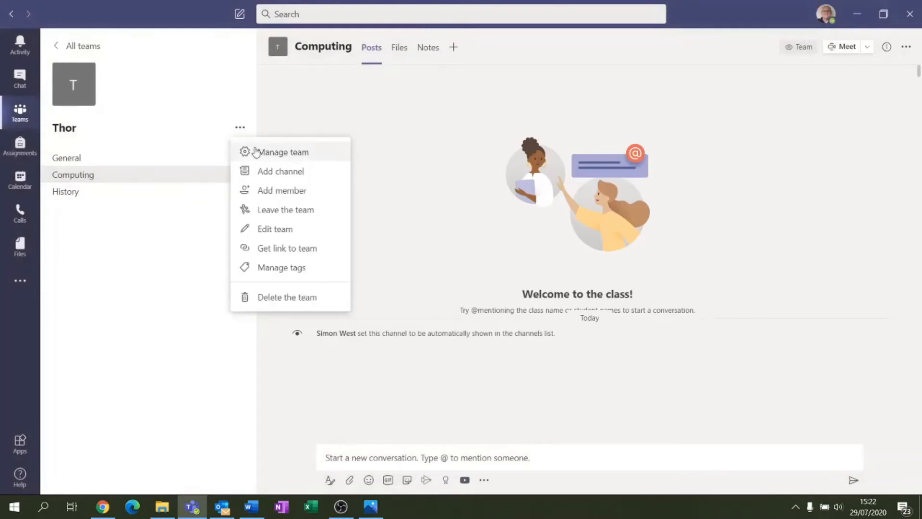
left_click(281, 174)
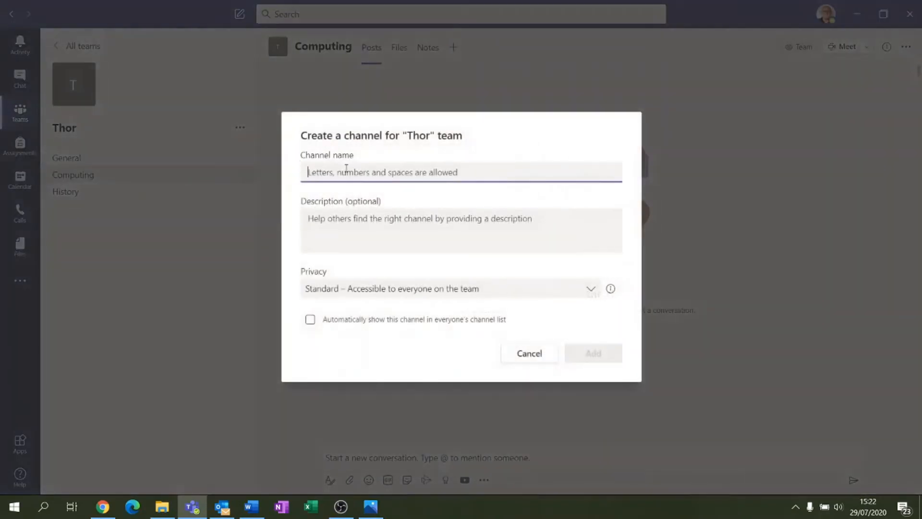
type("Computing")
type("2")
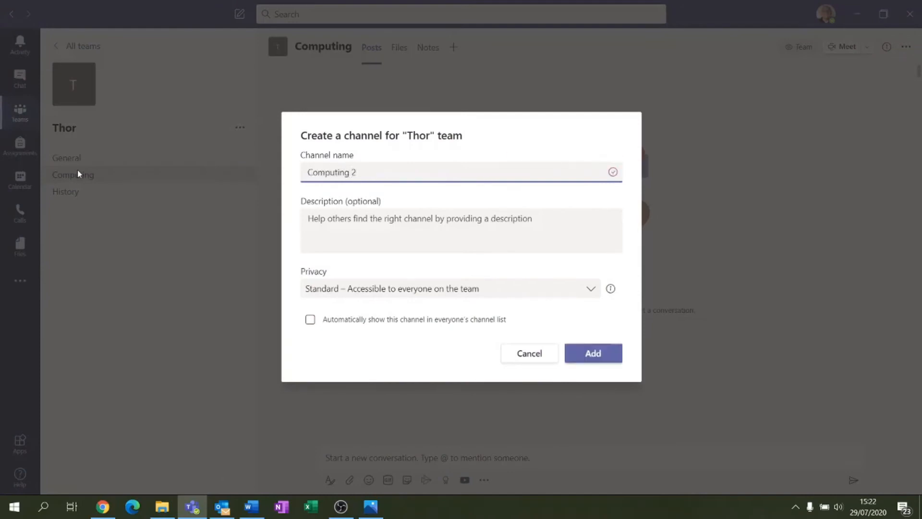
left_click(546, 230)
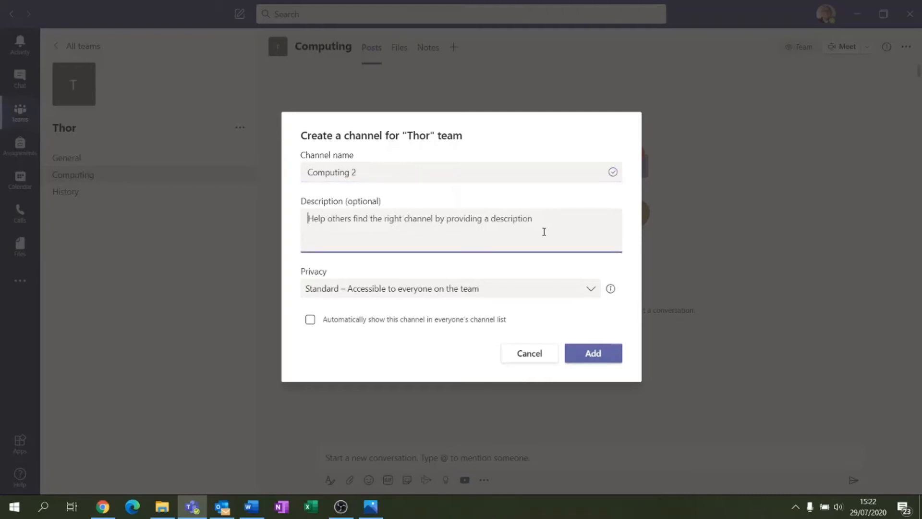
type("Scaffolding")
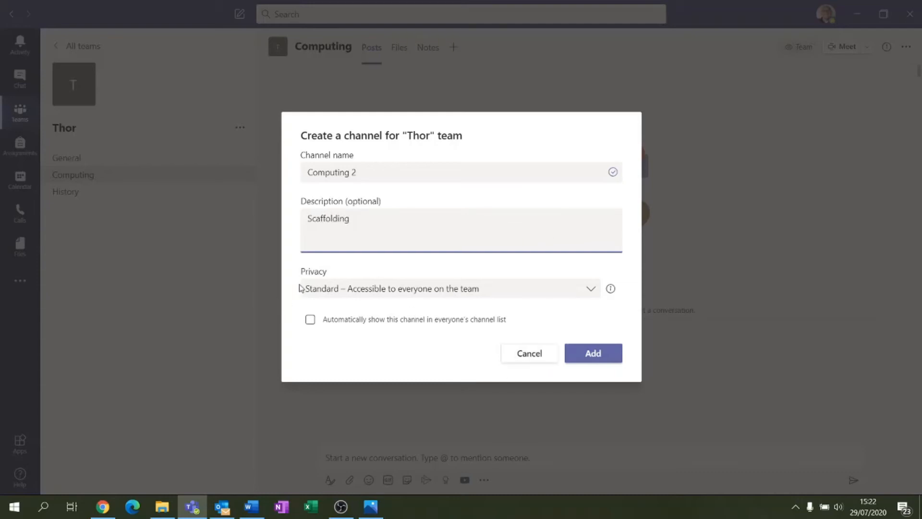
left_click(349, 291)
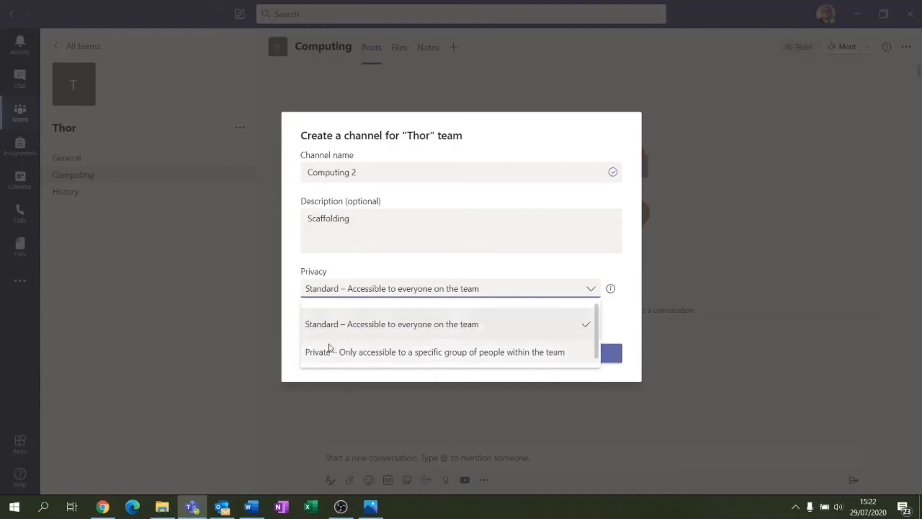
left_click(329, 351)
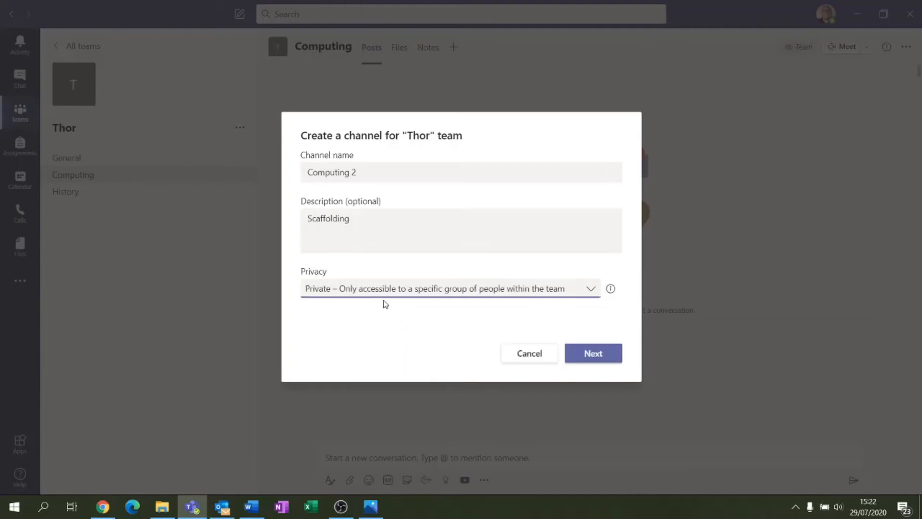
left_click(594, 355)
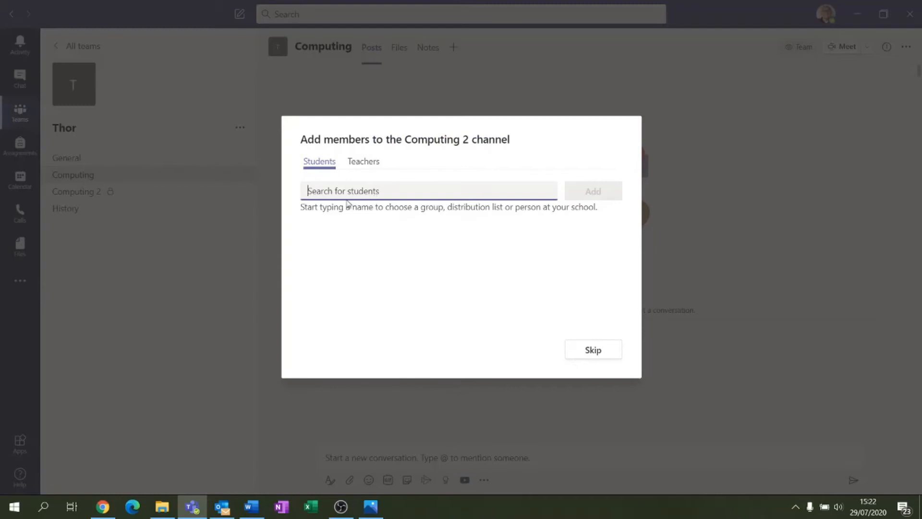
- Add the student accounts Ark Pupil1 and Ark Pupil2 as members of the Computing 2 channel
type("ark")
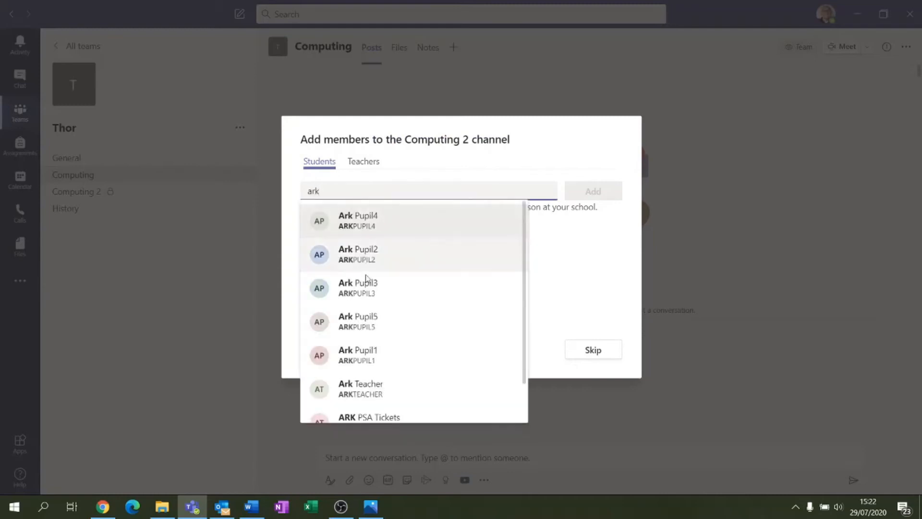
left_click(383, 355)
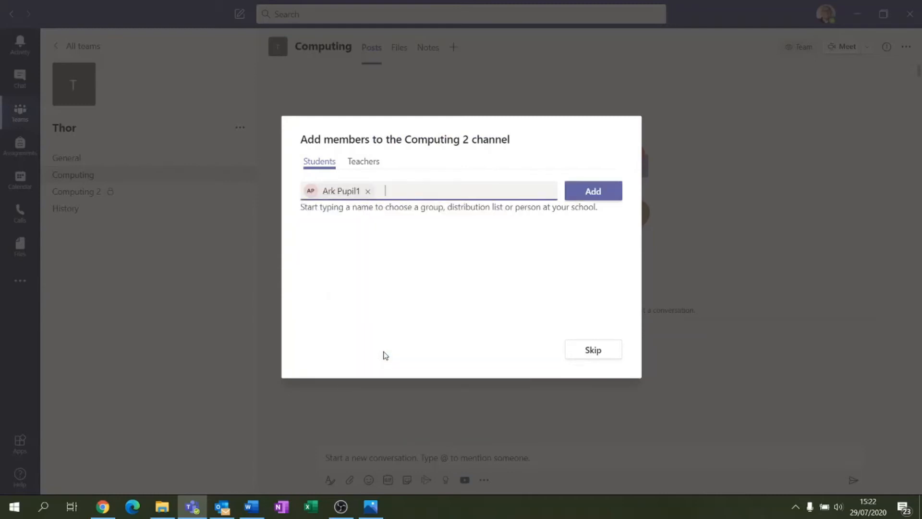
type("ark")
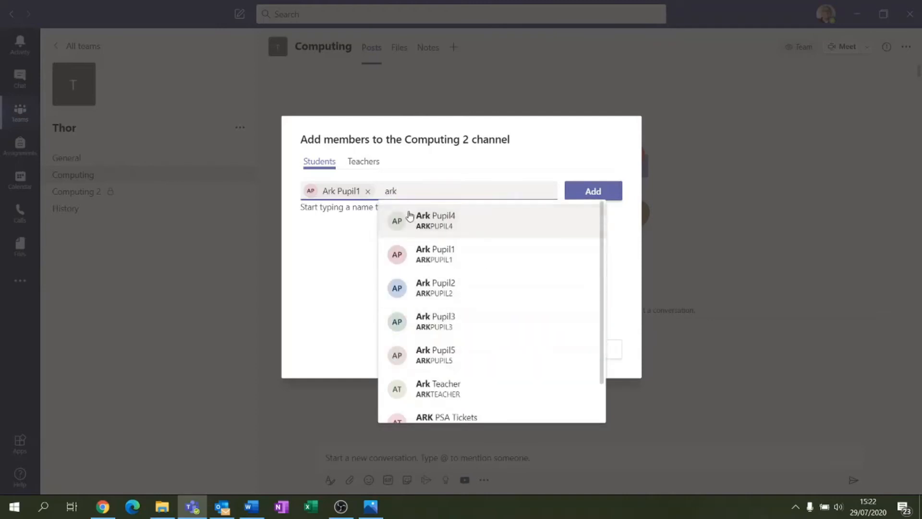
left_click(427, 245)
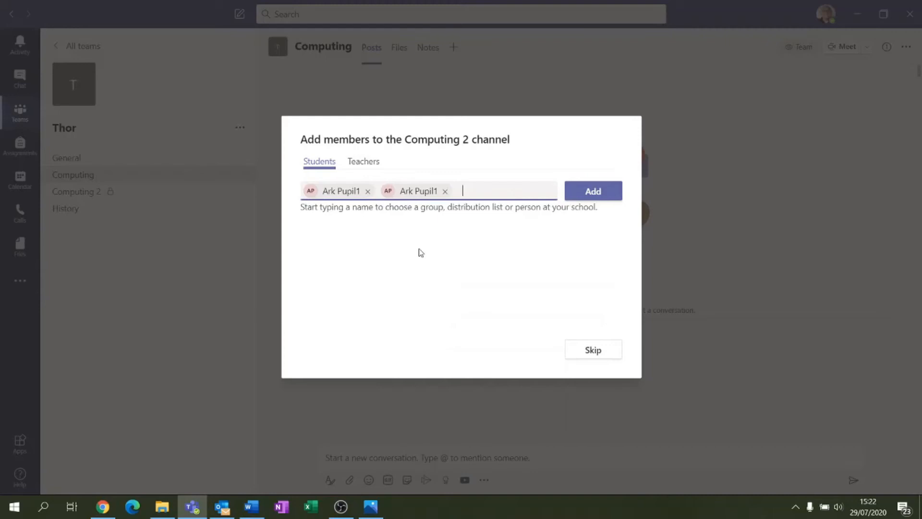
key("BackSpace")
type("ark")
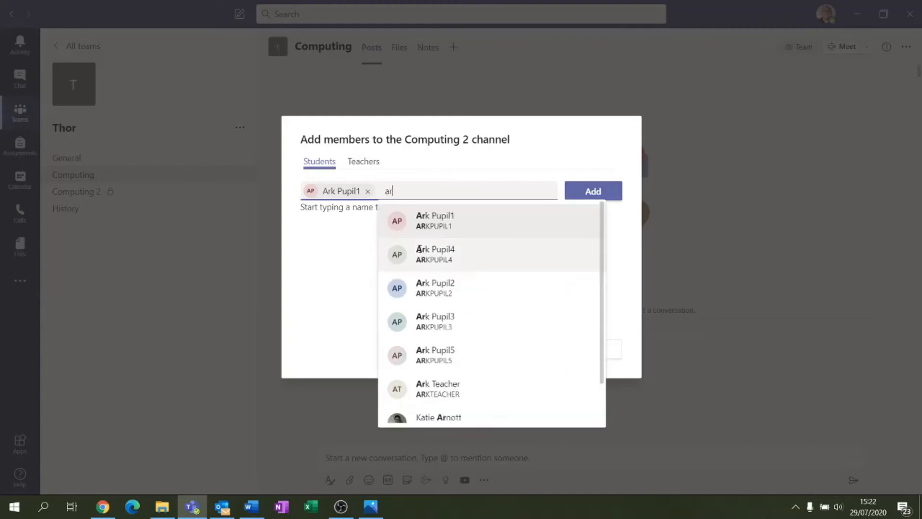
left_click(494, 278)
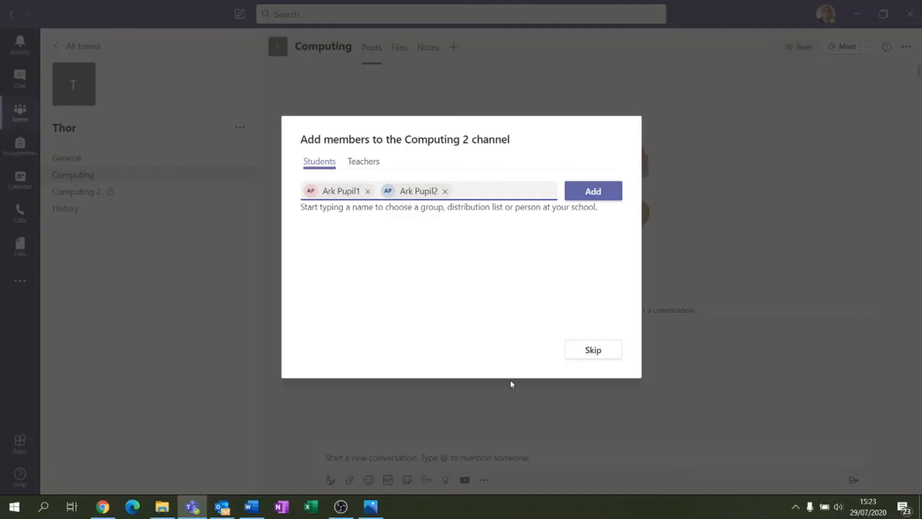
left_click(592, 192)
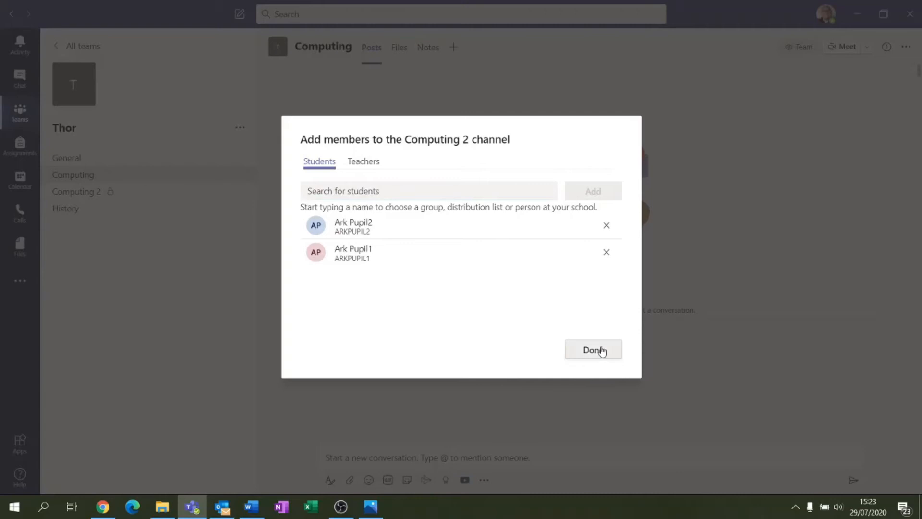
- Add the Ark Teacher account to the Computing 2 channel as a teacher and finish adding members
left_click(373, 168)
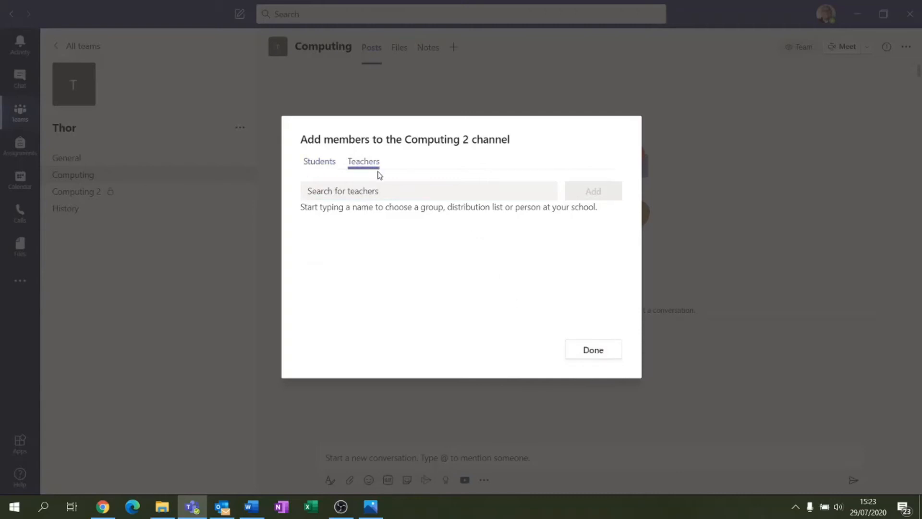
left_click(448, 188)
type("ark")
left_click(408, 388)
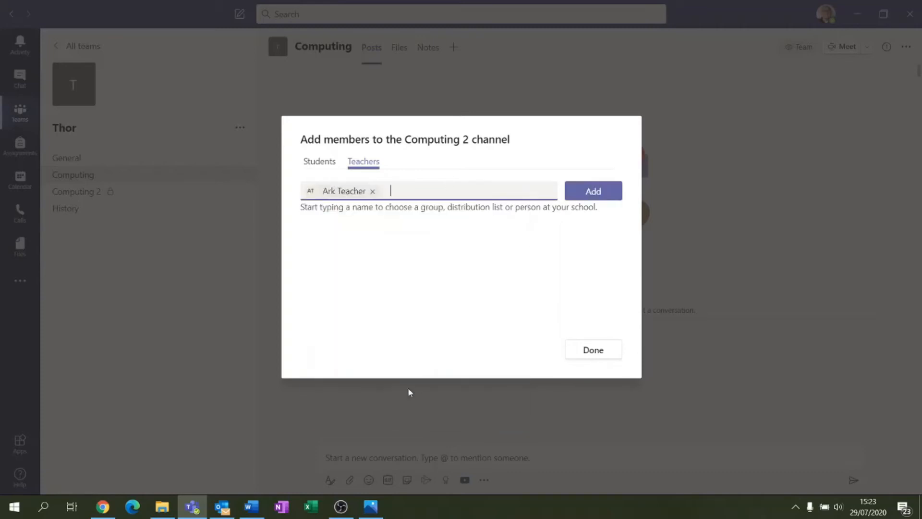
left_click(579, 190)
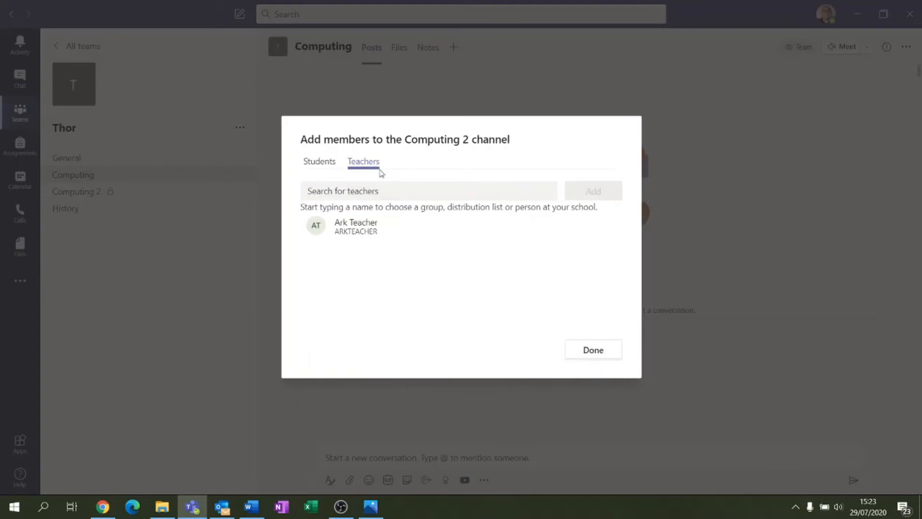
left_click(571, 342)
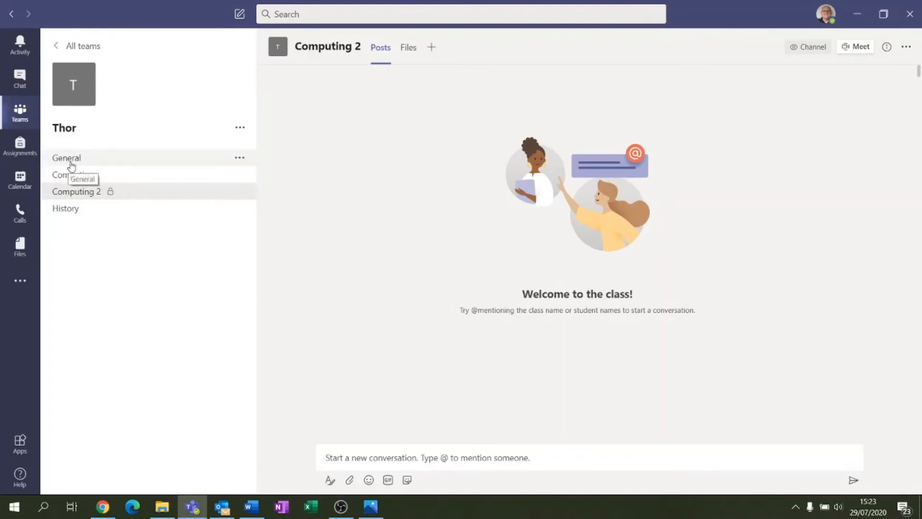
- Set the General channel's permissions so that only owners can post messages
left_click(239, 159)
left_click(280, 211)
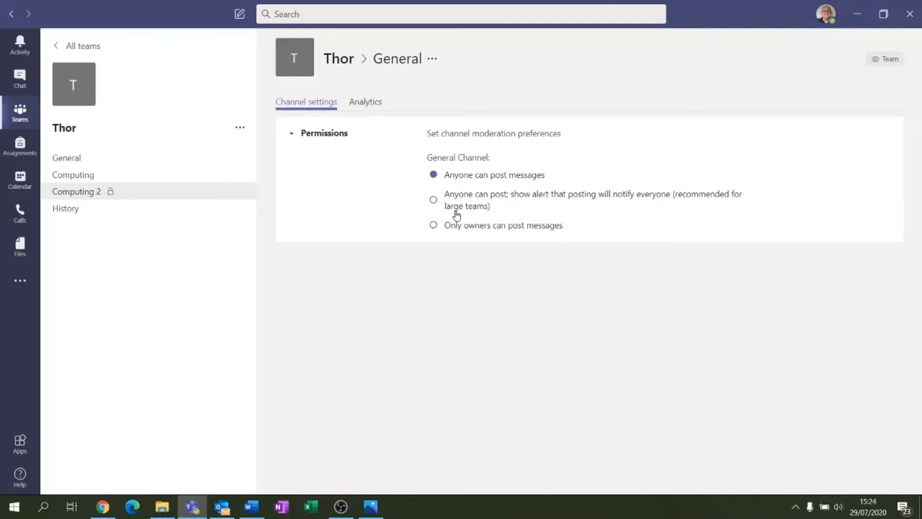
left_click(487, 230)
- Set the Computing channel's permissions so that everyone except guests can start a new post
left_click(83, 177)
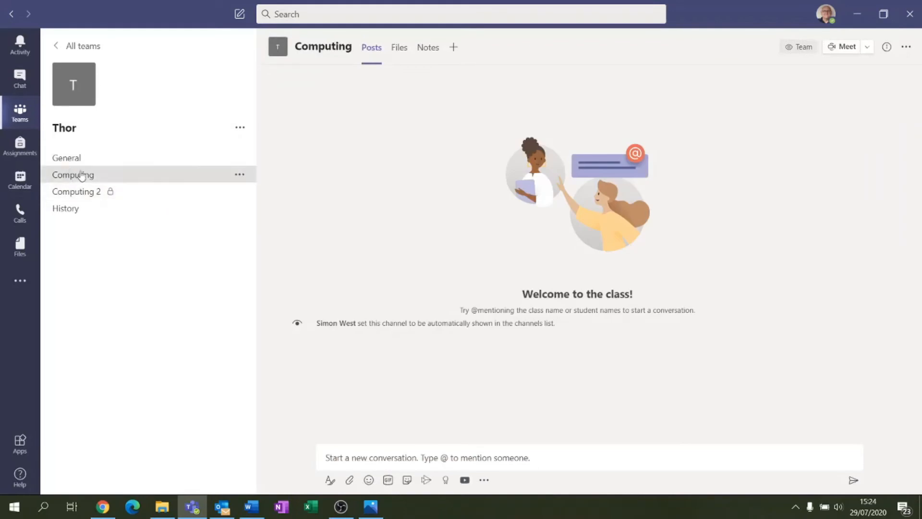
left_click(240, 175)
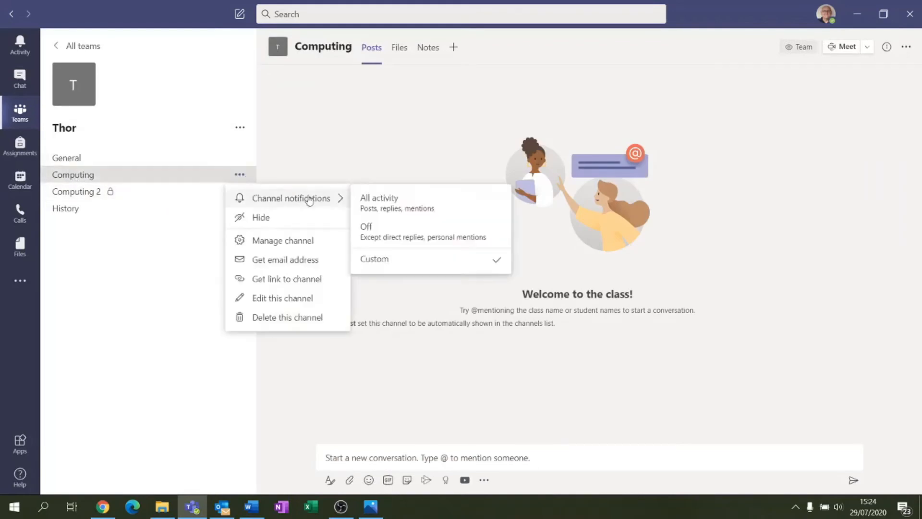
left_click(307, 245)
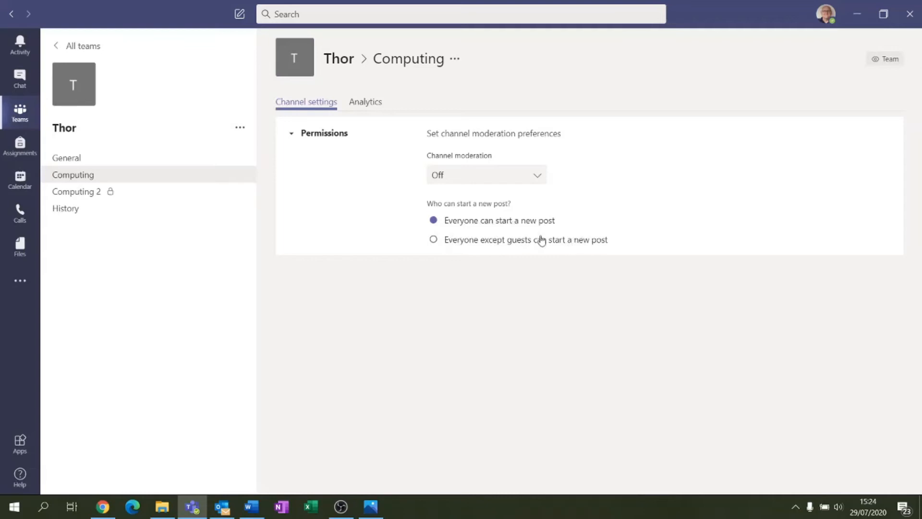
left_click(488, 245)
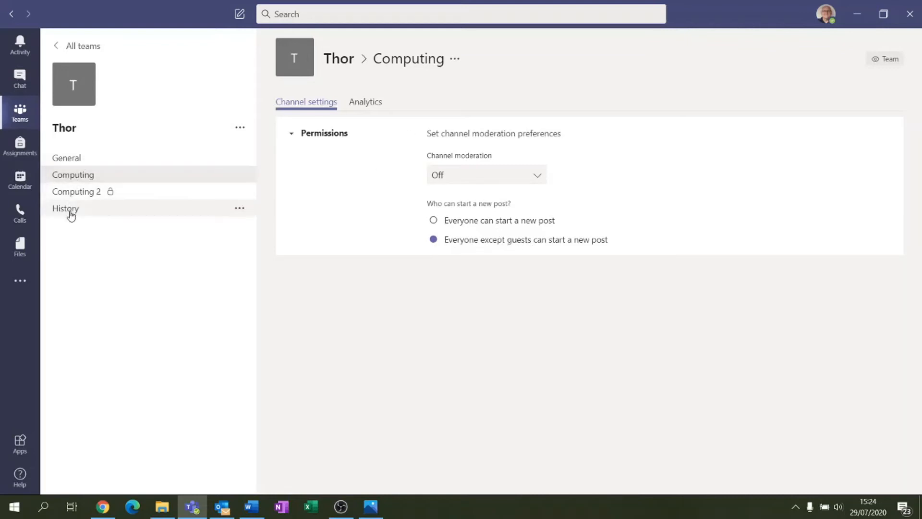
- Turn on channel moderation for the History channel and highlight who can start a new post
left_click(240, 207)
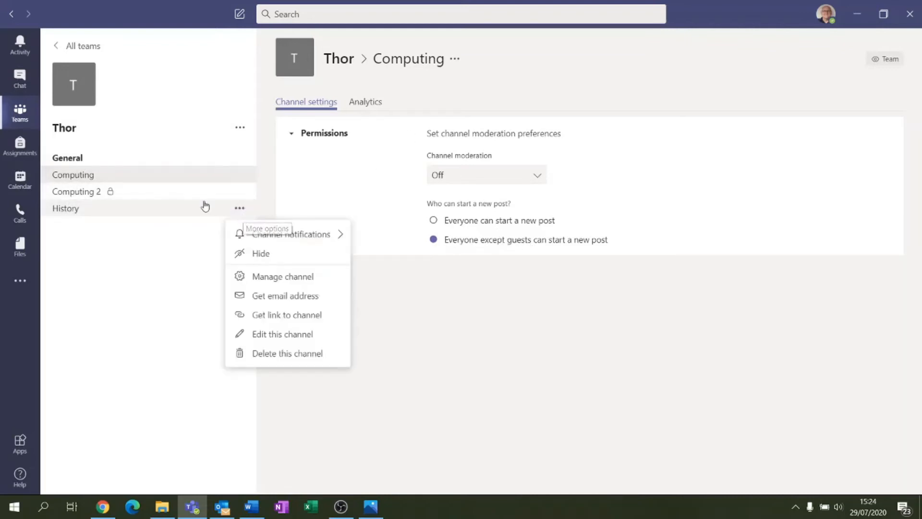
left_click(264, 276)
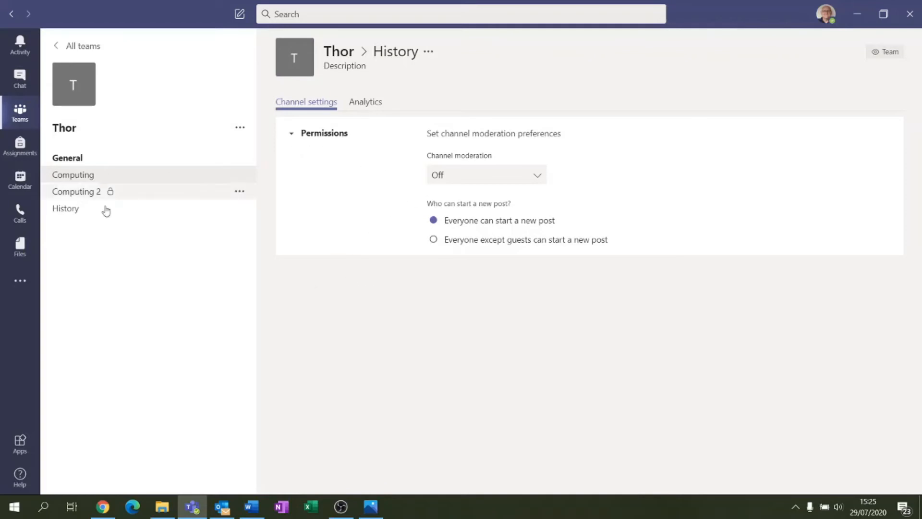
left_click(487, 179)
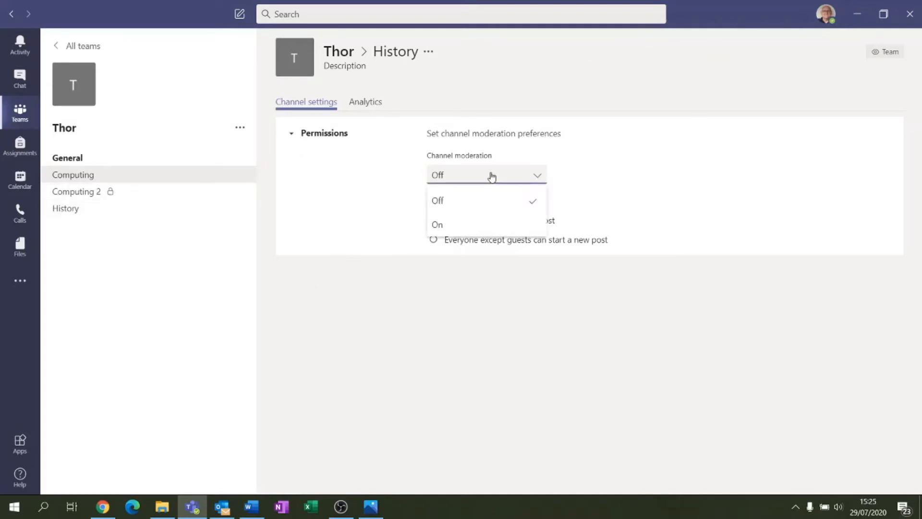
left_click(442, 225)
mouse_move(439, 227)
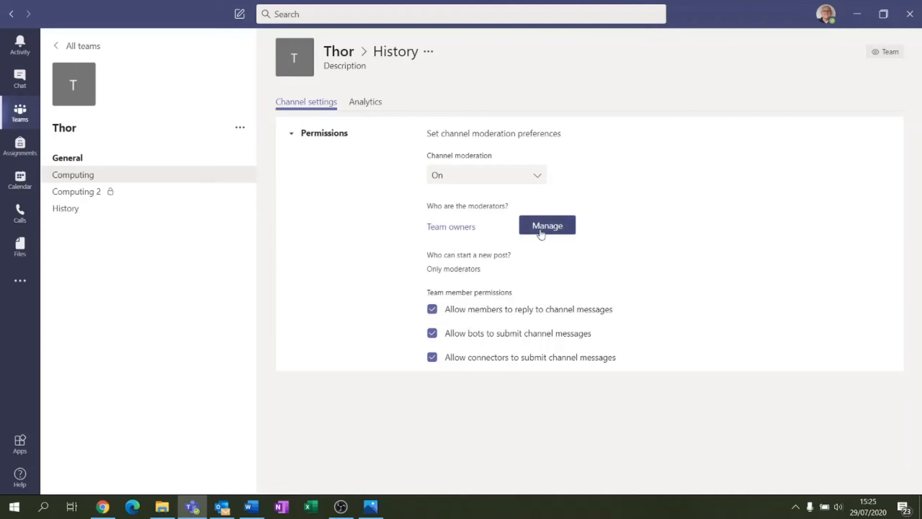
left_click_drag(496, 271, 427, 269)
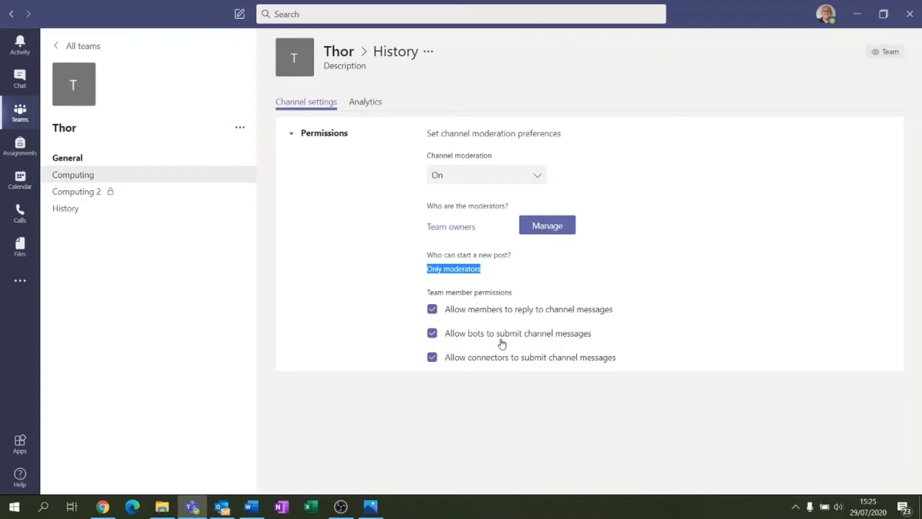
- Disallow bots and connectors from submitting messages in the History channel
left_click(437, 338)
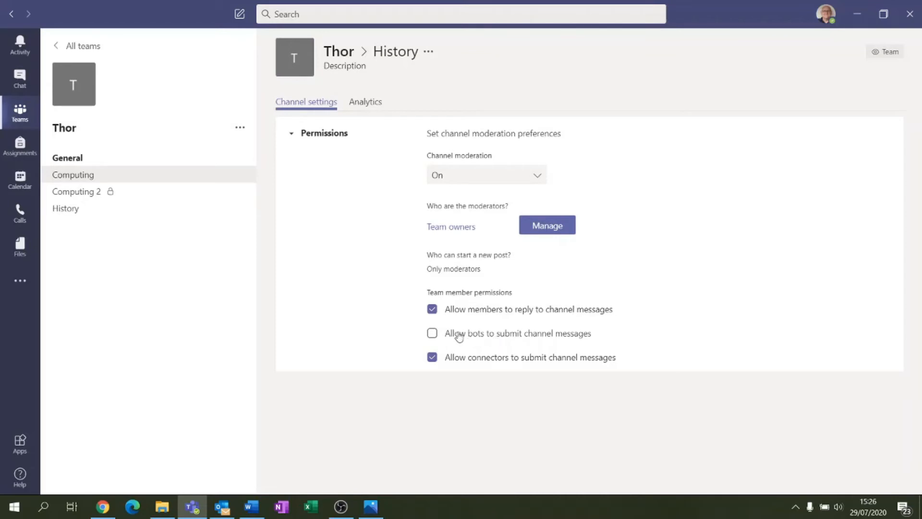
double_click(433, 361)
left_click(431, 360)
left_click(644, 359)
left_click(432, 357)
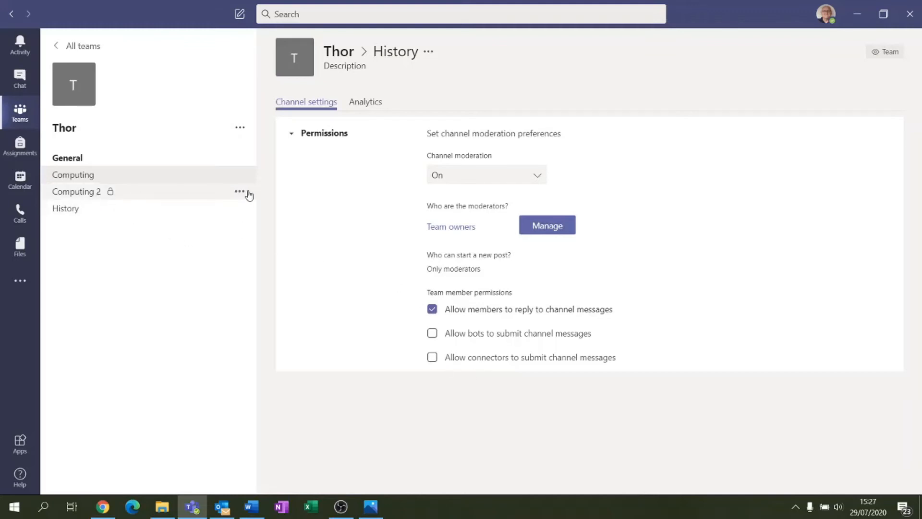
- Open the management page of Computing 2 and review its owners, members, settings categories and analytics
left_click(243, 192)
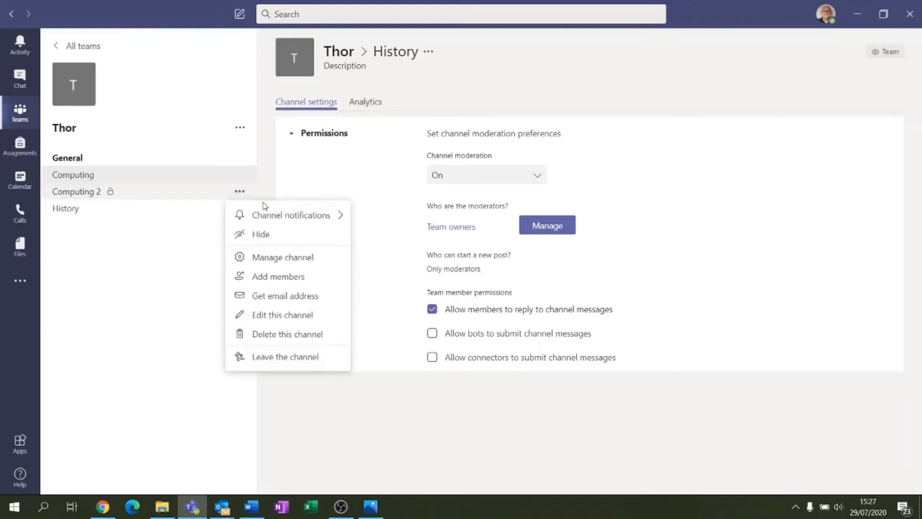
left_click(287, 258)
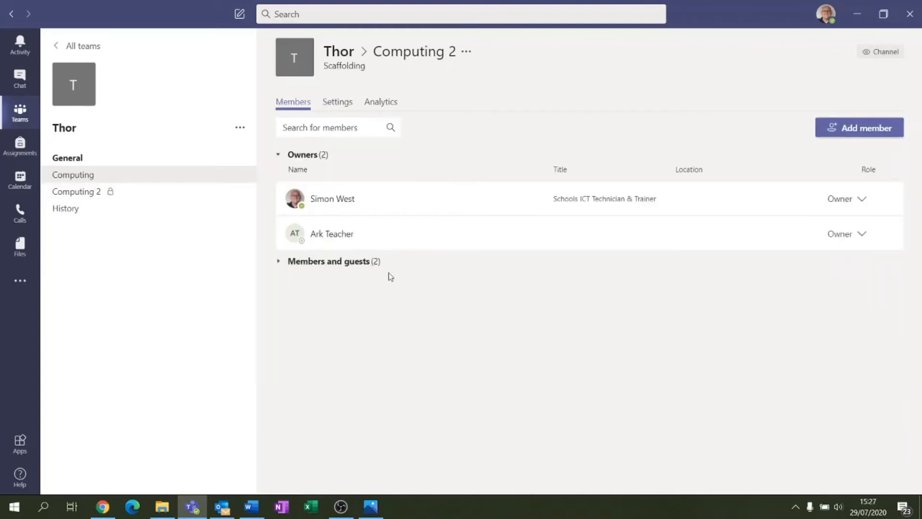
left_click(335, 262)
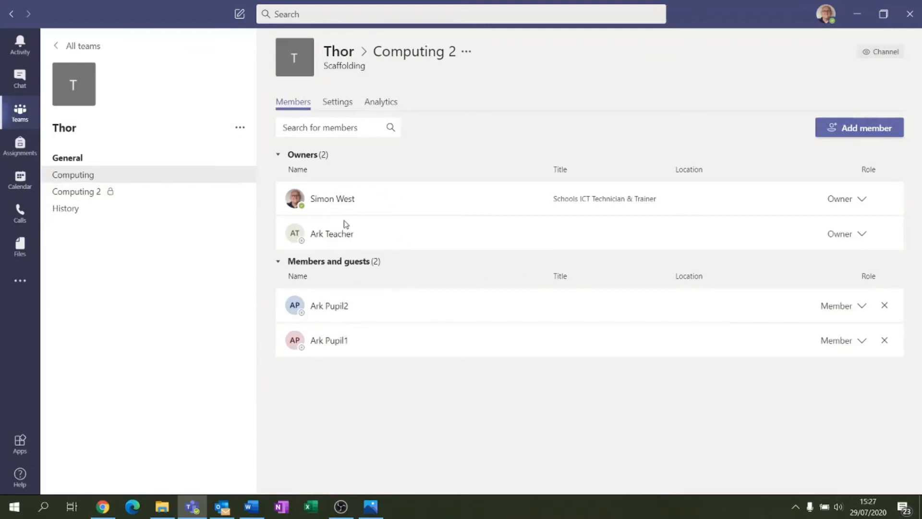
mouse_move(354, 235)
left_click(342, 108)
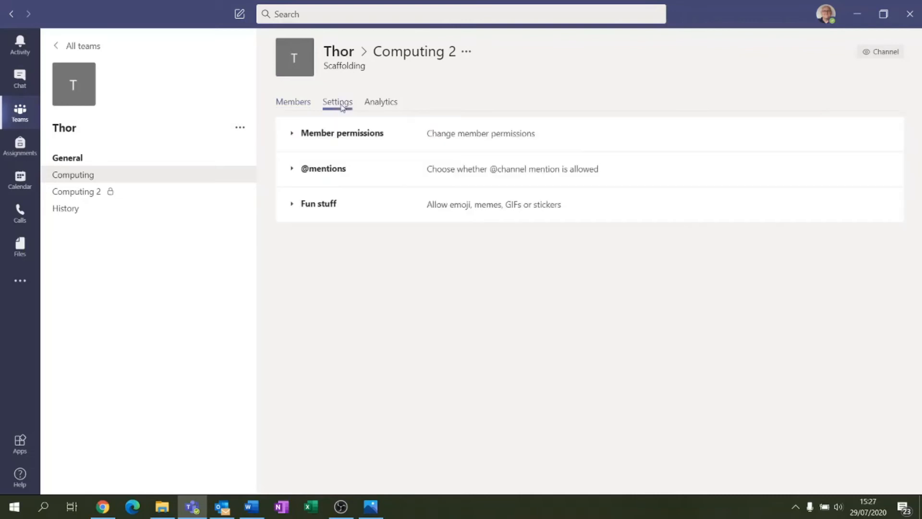
left_click(377, 109)
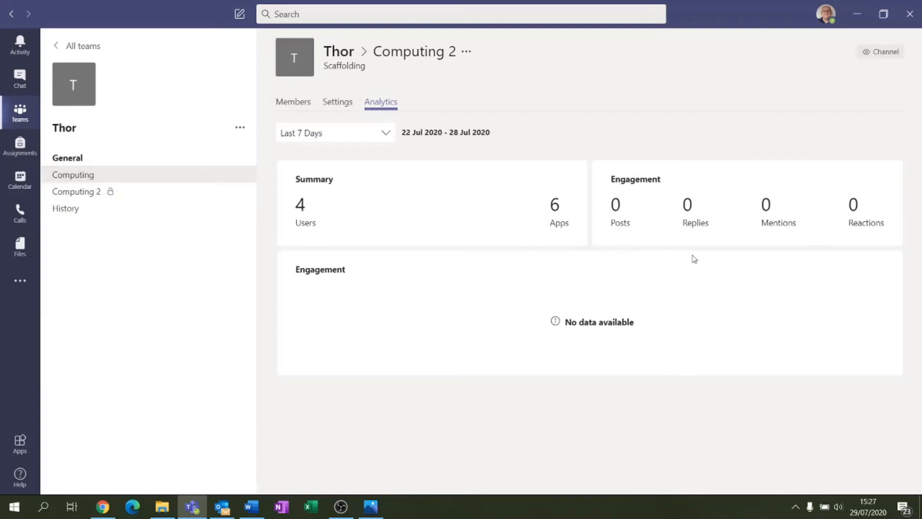
- Remove the members' options to delete and edit their messages in the Computing 2 channel's member permissions
left_click(342, 110)
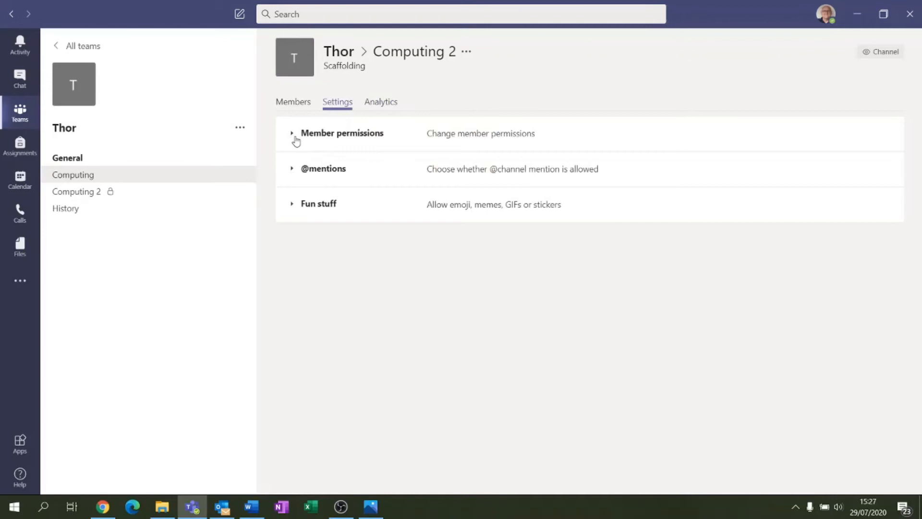
left_click(294, 137)
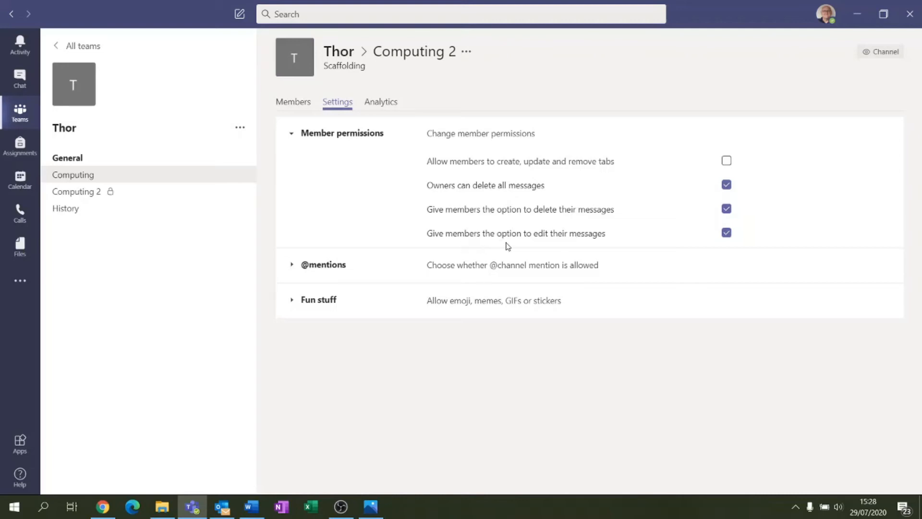
left_click(725, 213)
left_click(724, 235)
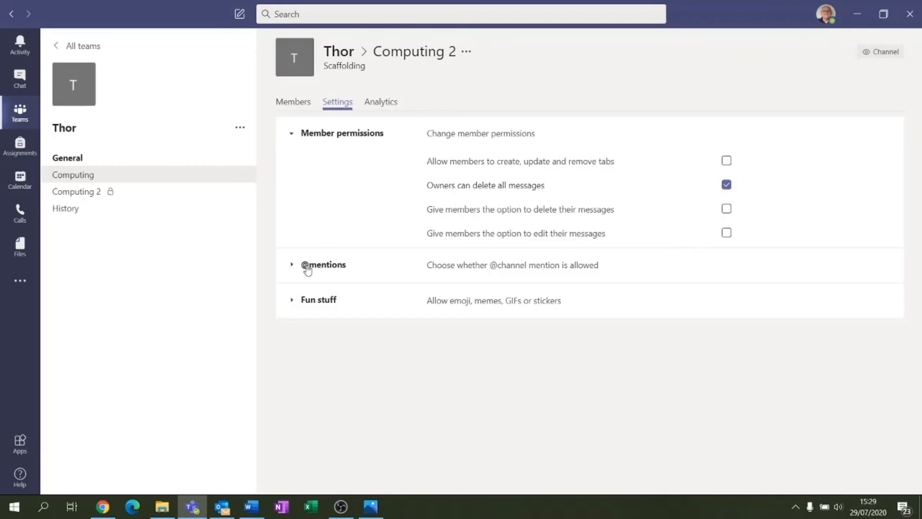
left_click(319, 136)
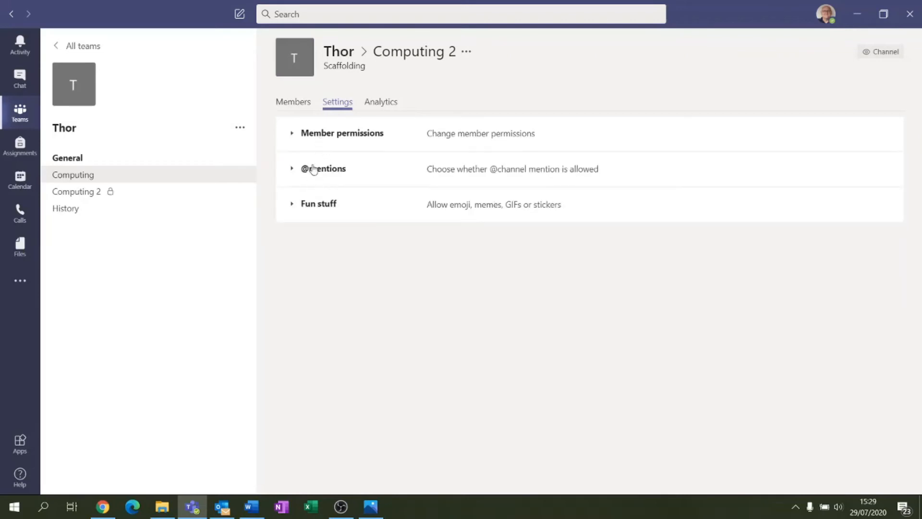
left_click(312, 169)
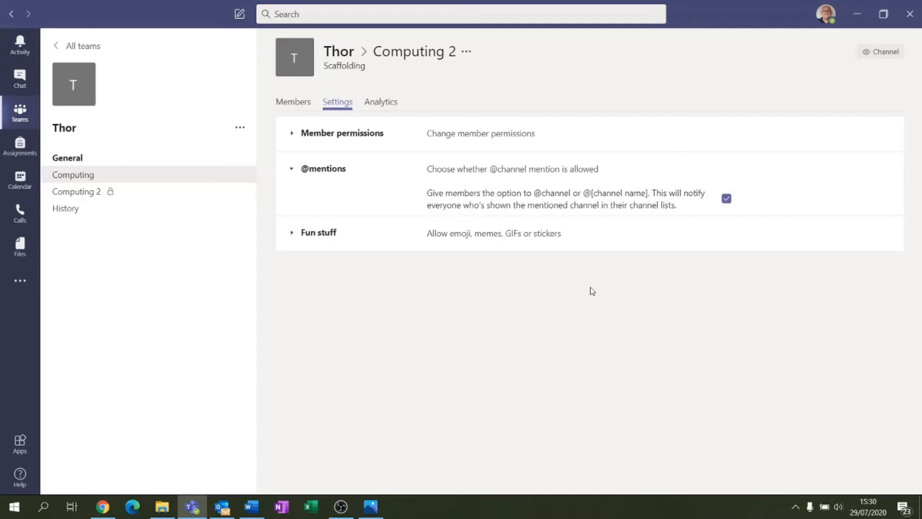
left_click(327, 169)
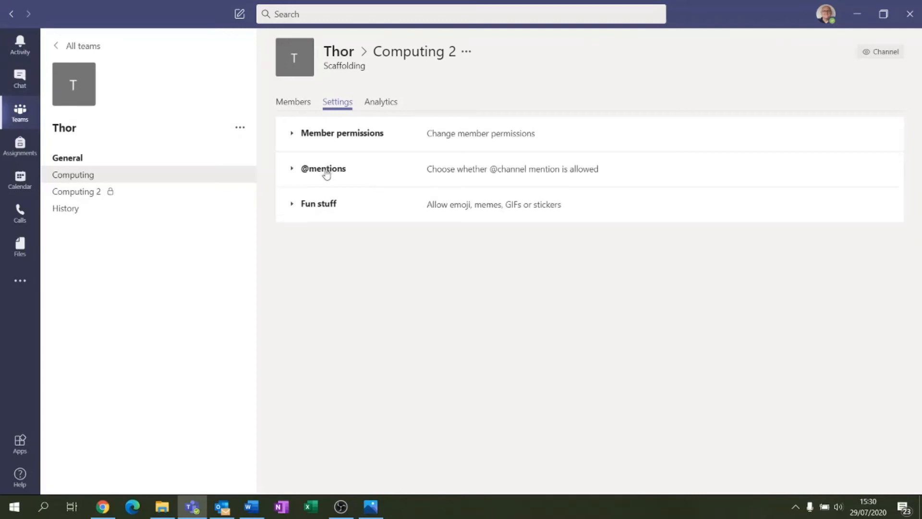
left_click(321, 205)
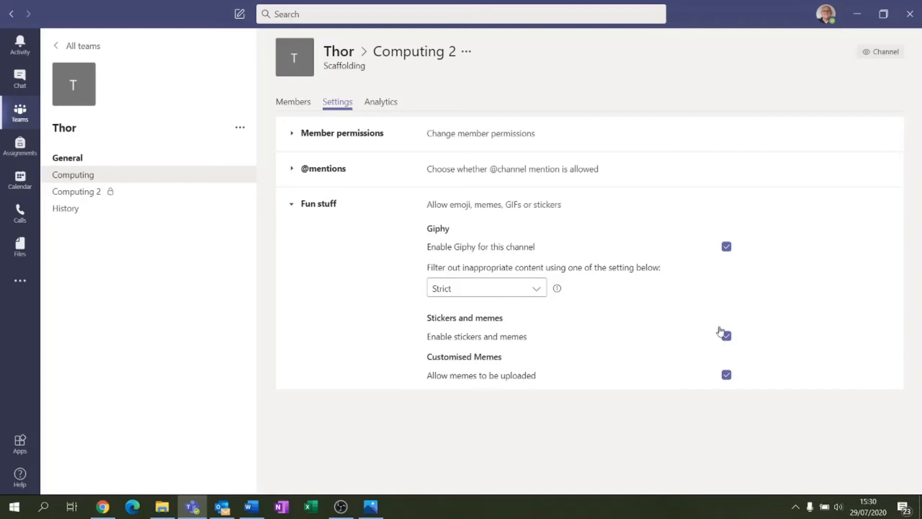
- Review the Giphy content filter options for the Computing 2 channel and keep the filter on Strict
left_click(463, 290)
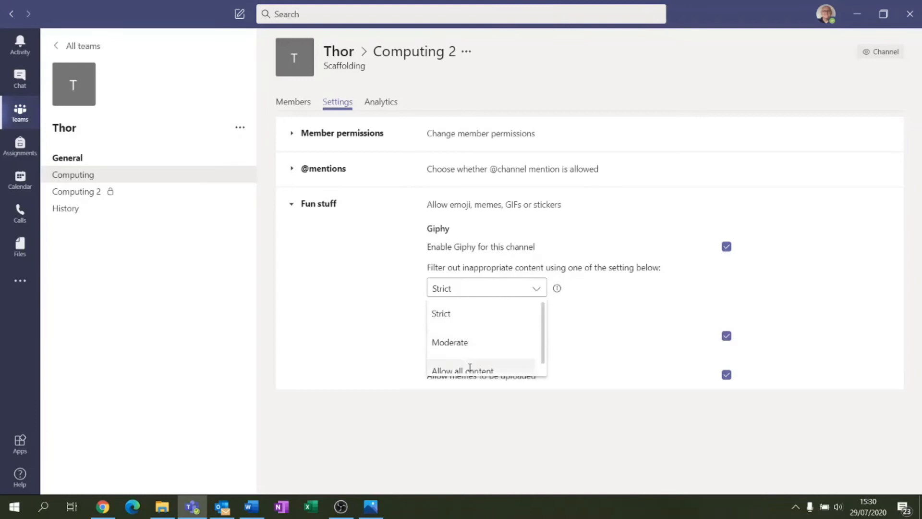
left_click(449, 313)
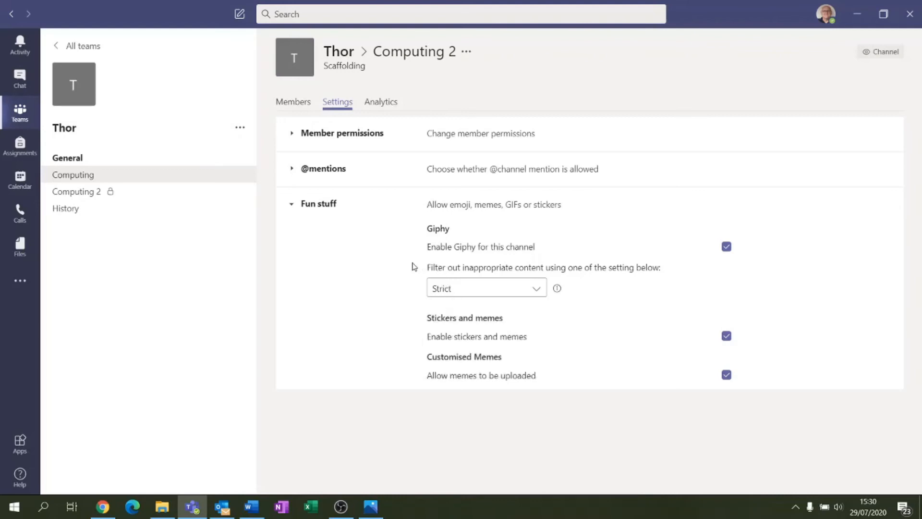
left_click(538, 290)
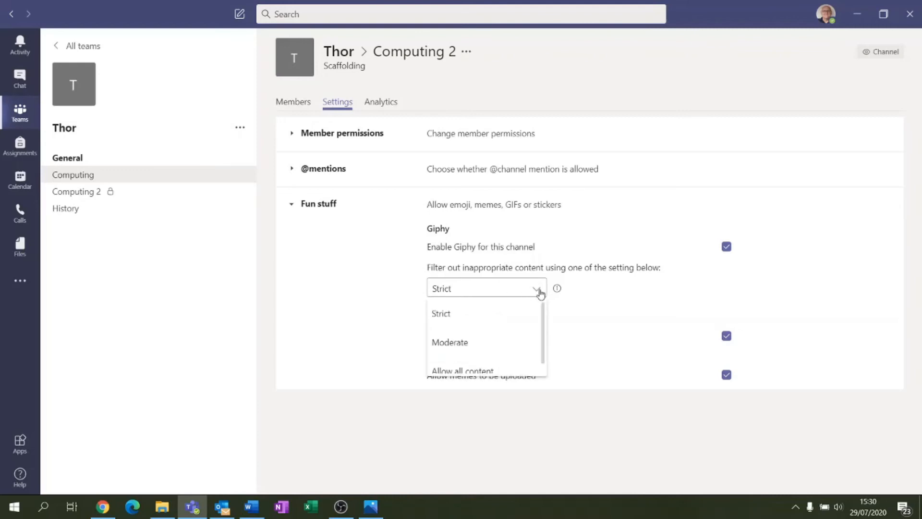
left_click(548, 311)
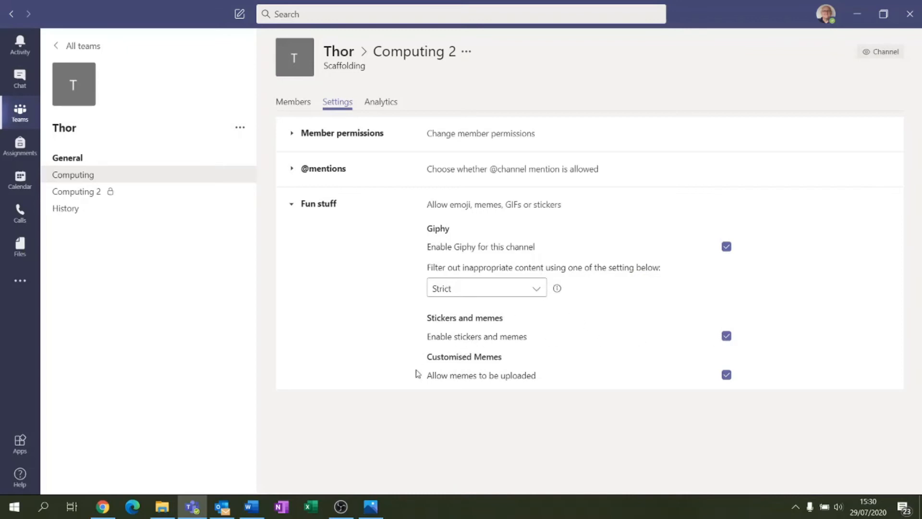
- Disallow meme uploads in the Computing 2 channel and disable its stickers, memes and Giphy
left_click(725, 376)
left_click(727, 336)
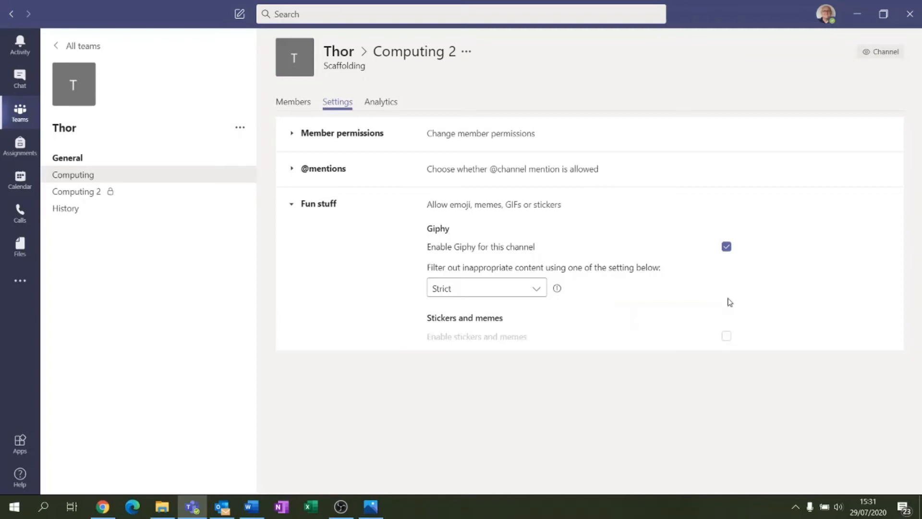
left_click(727, 247)
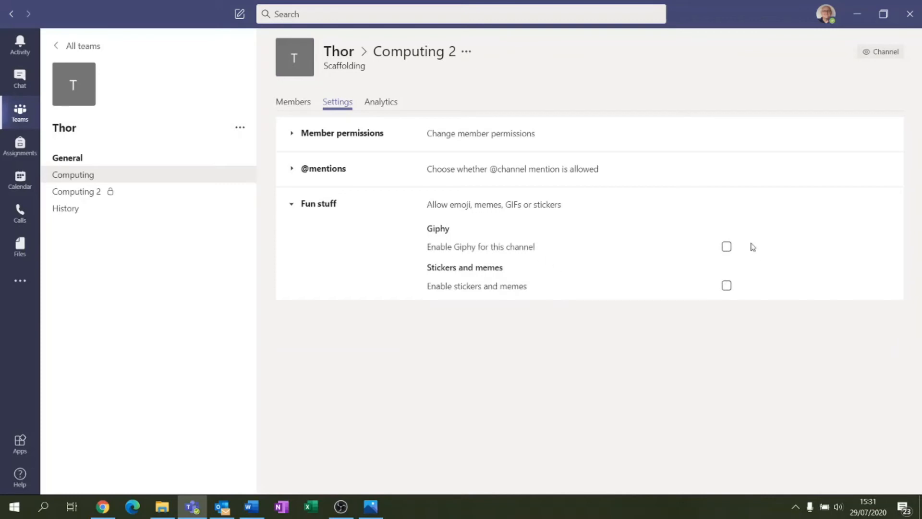
- Toggle Giphy and the stickers and memes option in Computing 2, leaving both enabled
left_click(727, 247)
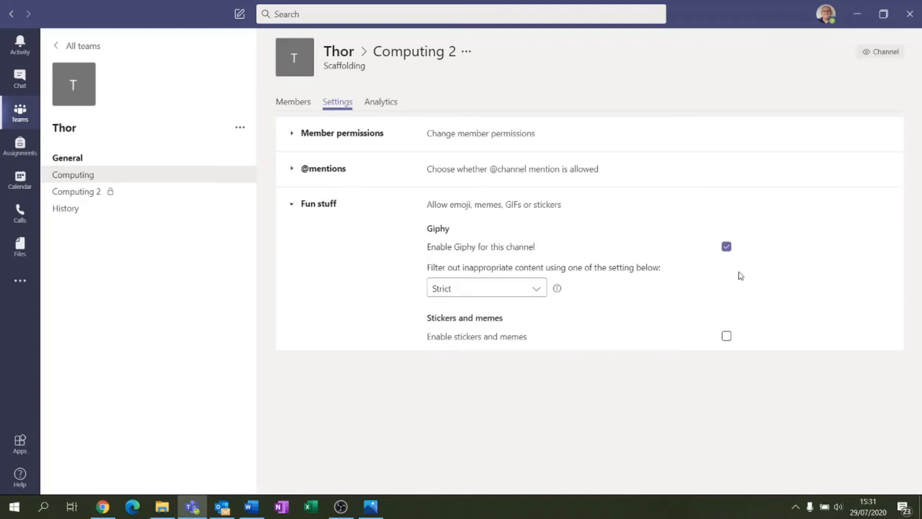
left_click(727, 248)
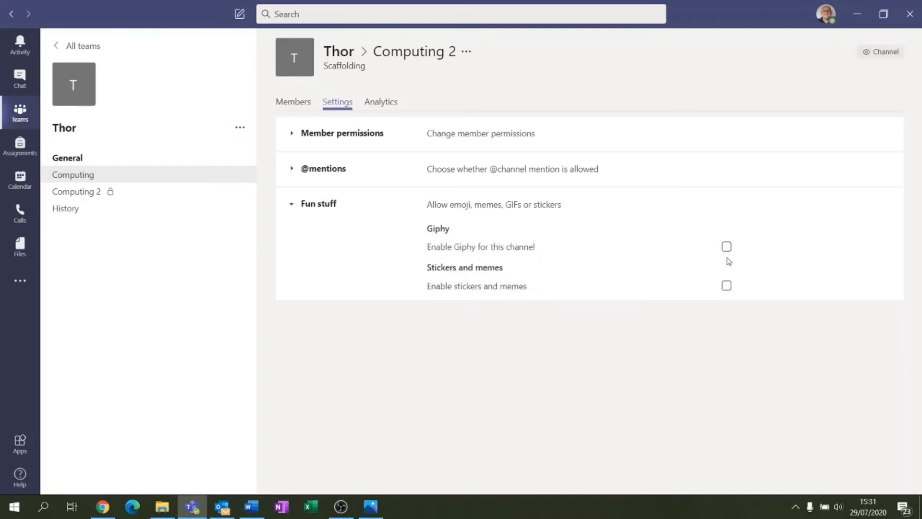
left_click(726, 247)
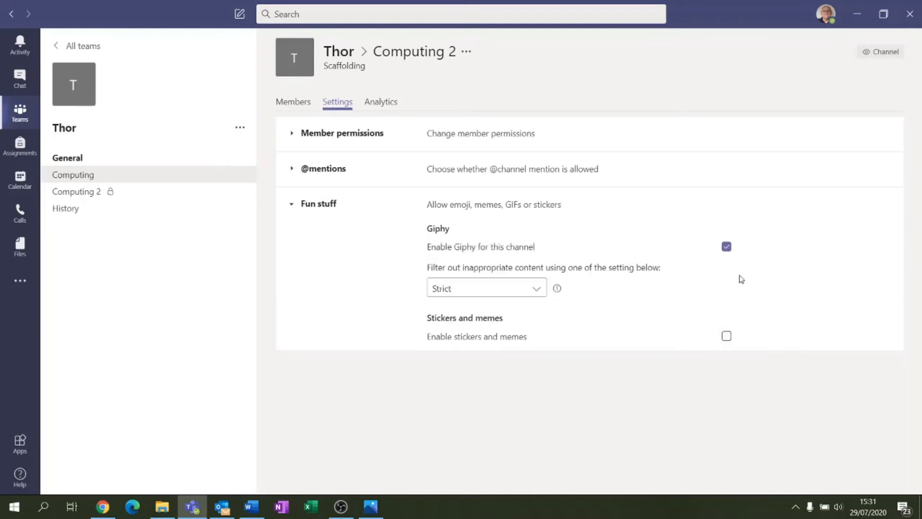
left_click(726, 337)
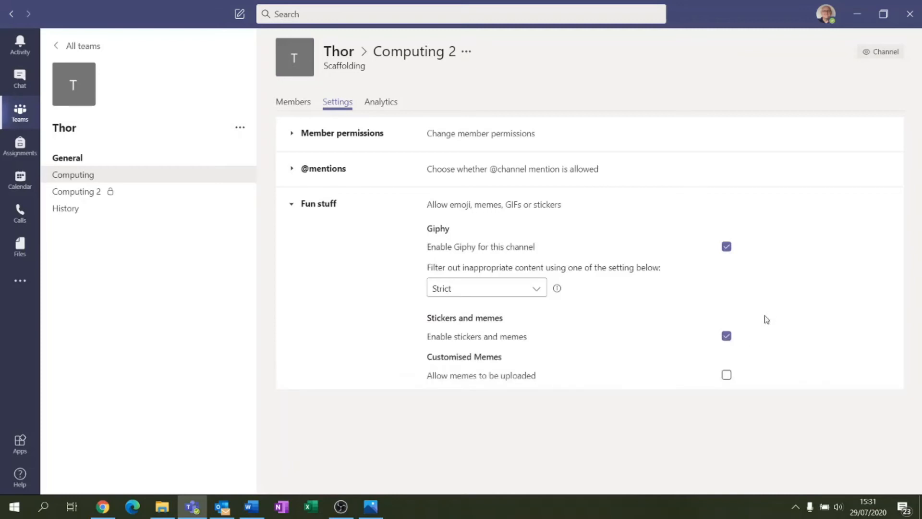
left_click(727, 336)
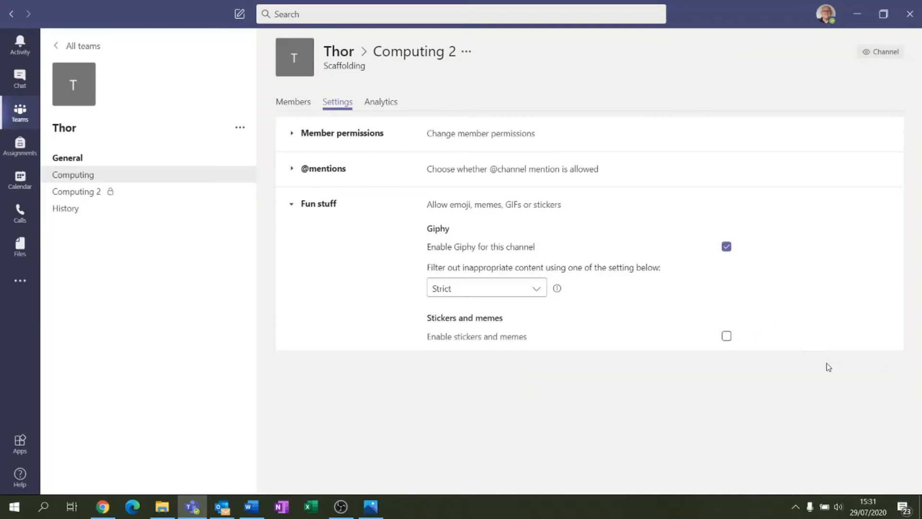
left_click(726, 336)
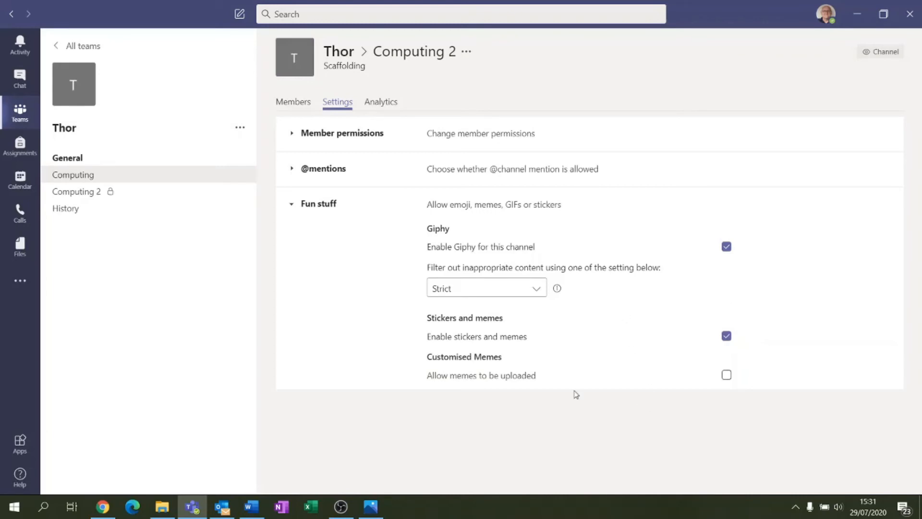
- Open the management page of the Thor team and review its pending requests and channel list
mouse_move(246, 151)
left_click(240, 127)
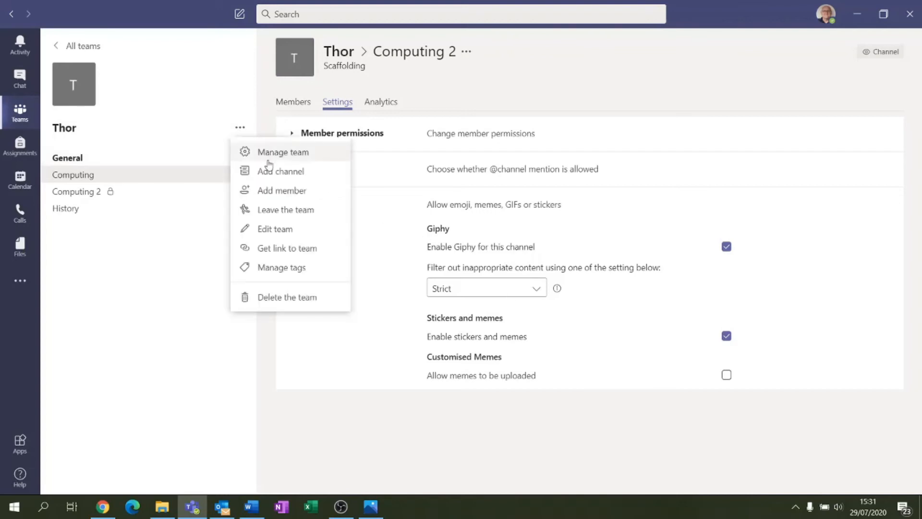
left_click(278, 153)
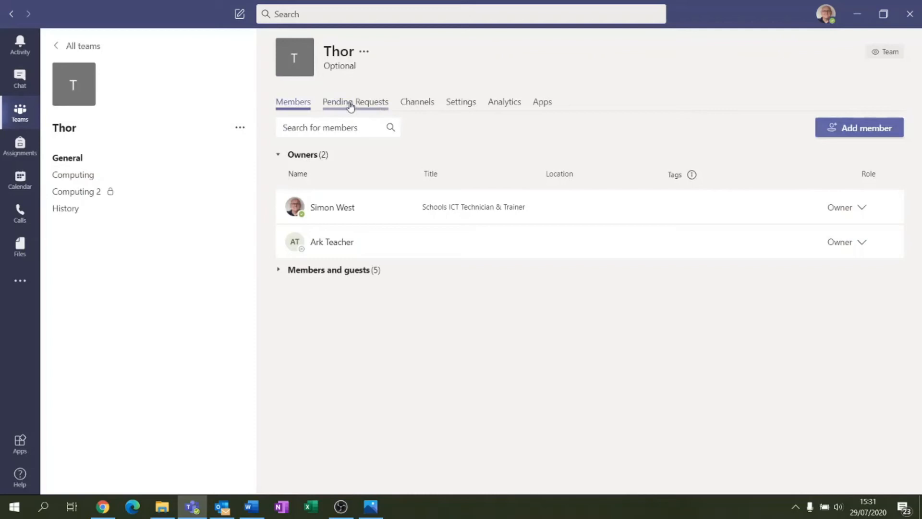
left_click(239, 128)
left_click(424, 58)
left_click(375, 104)
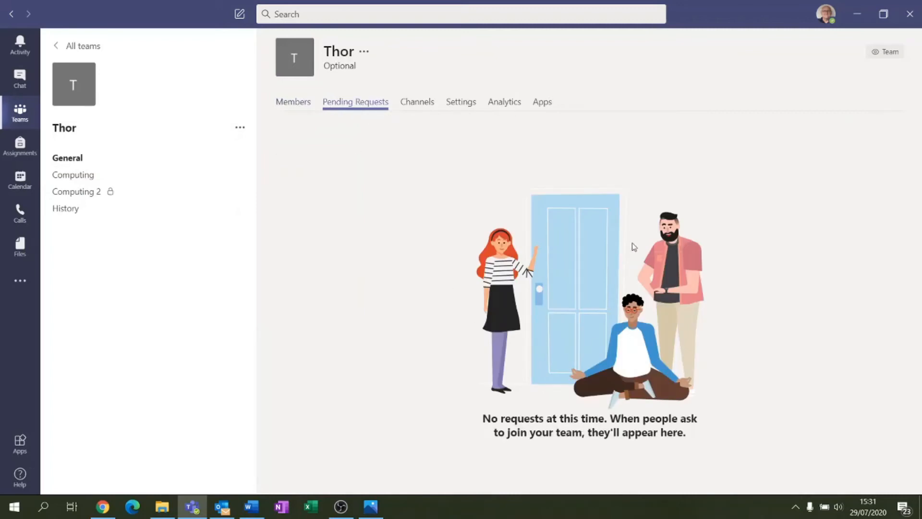
left_click(419, 106)
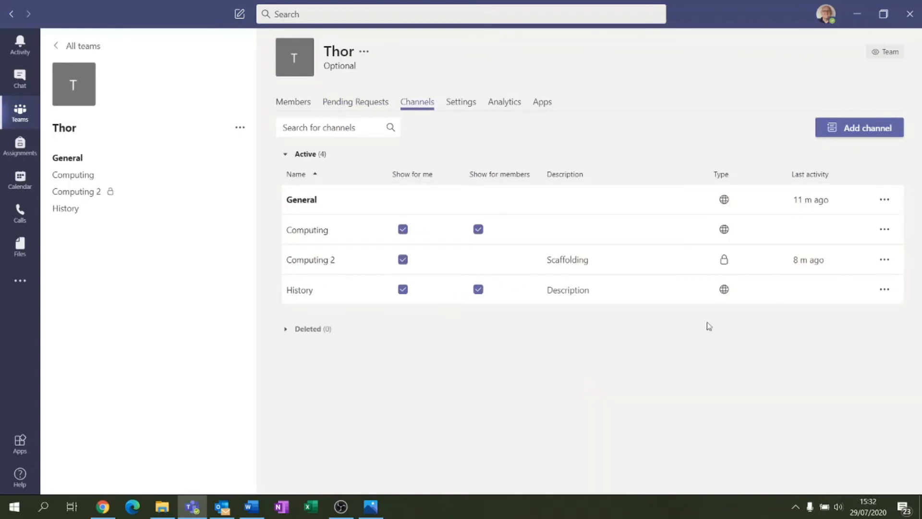
- Get the History channel's email address and copy it
left_click(886, 291)
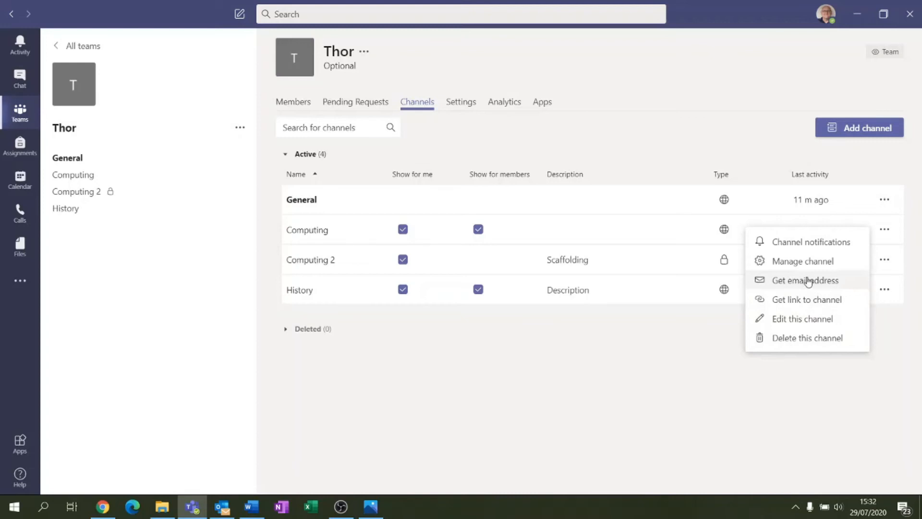
left_click(809, 282)
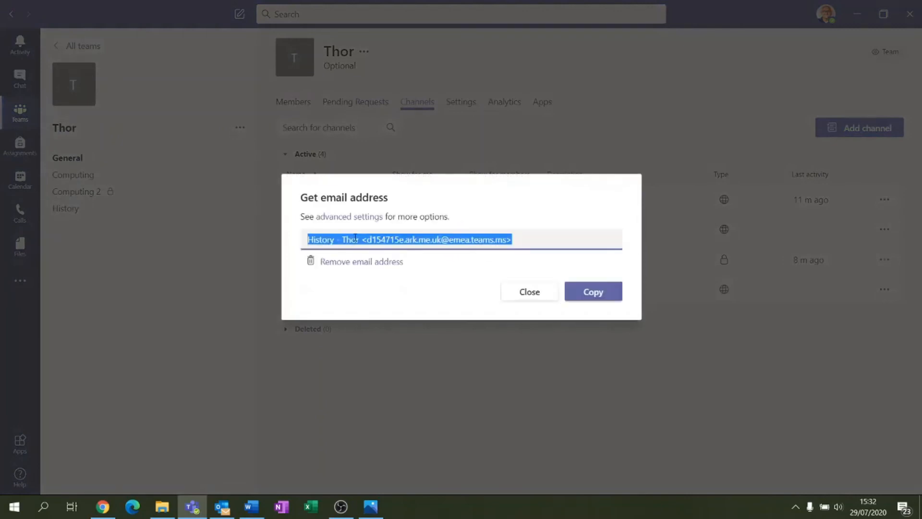
left_click(594, 292)
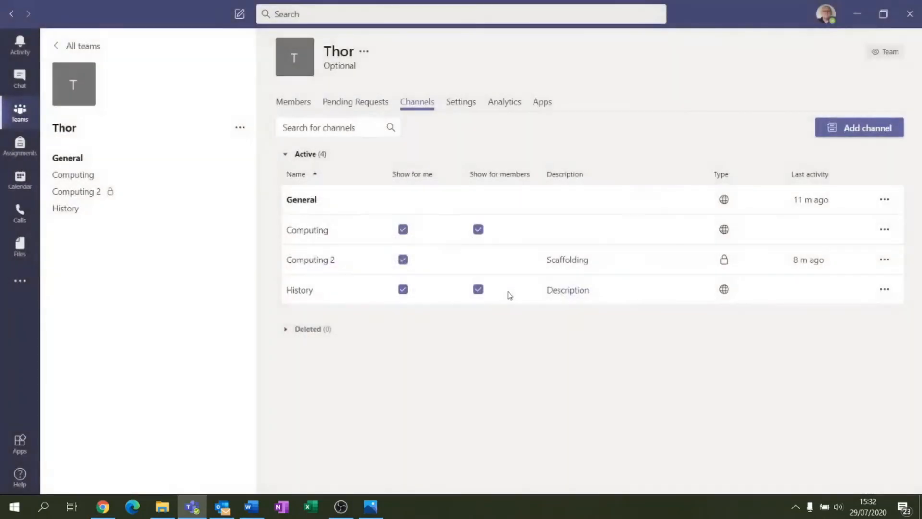
- Switch to Outlook and send a new email to the copied channel address with the subject "History!" and the body "Hello !"!!"
left_click(214, 507)
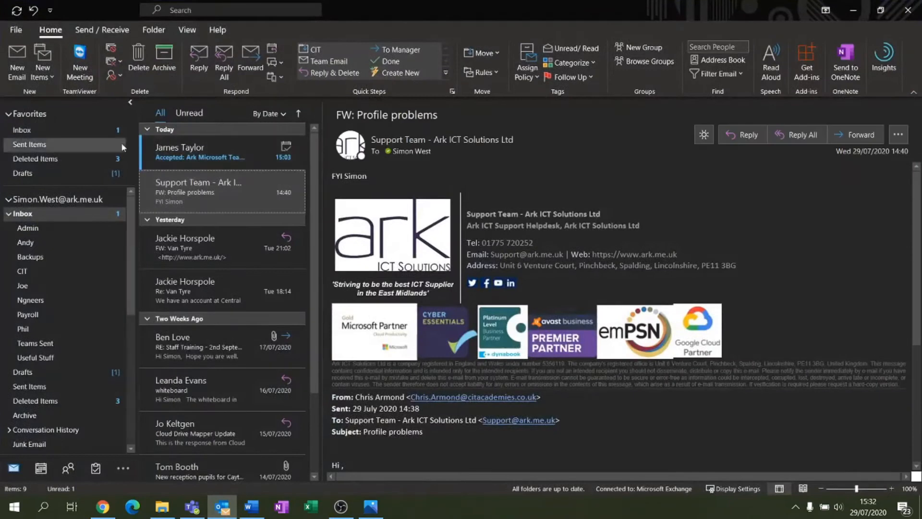
left_click(27, 80)
key("ctrl+v")
key("Tab")
key("Tab")
type("Hist")
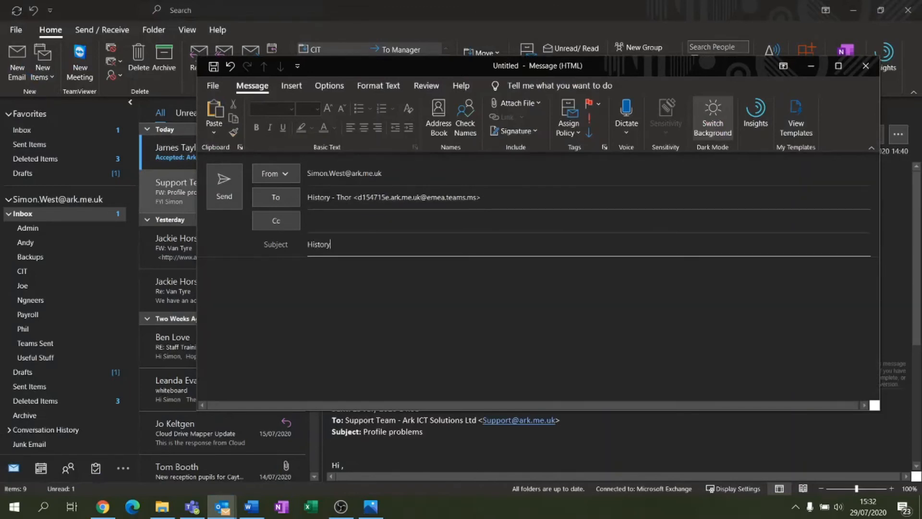
key("Tab")
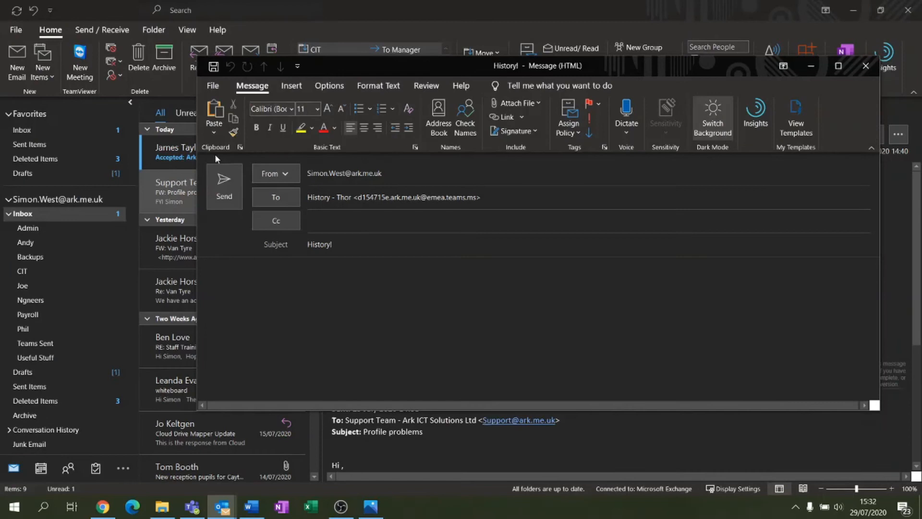
type("Hello !\"!!")
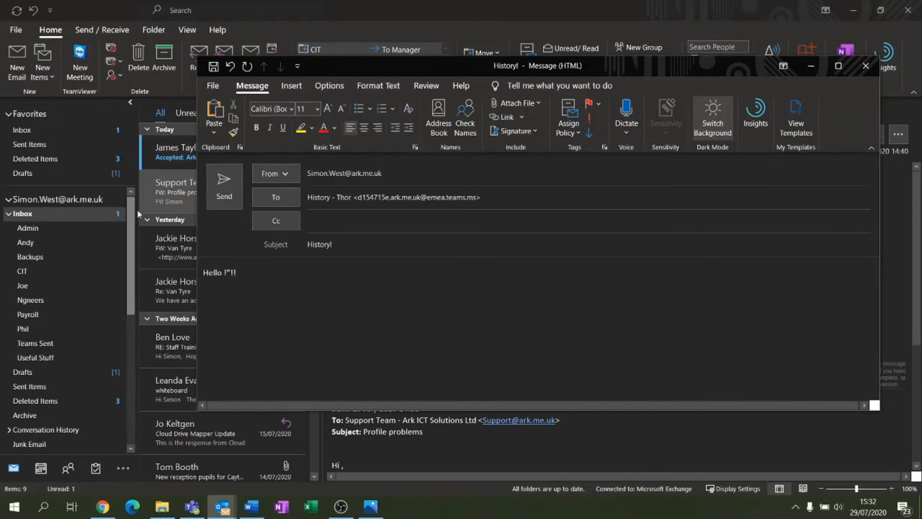
left_click(223, 184)
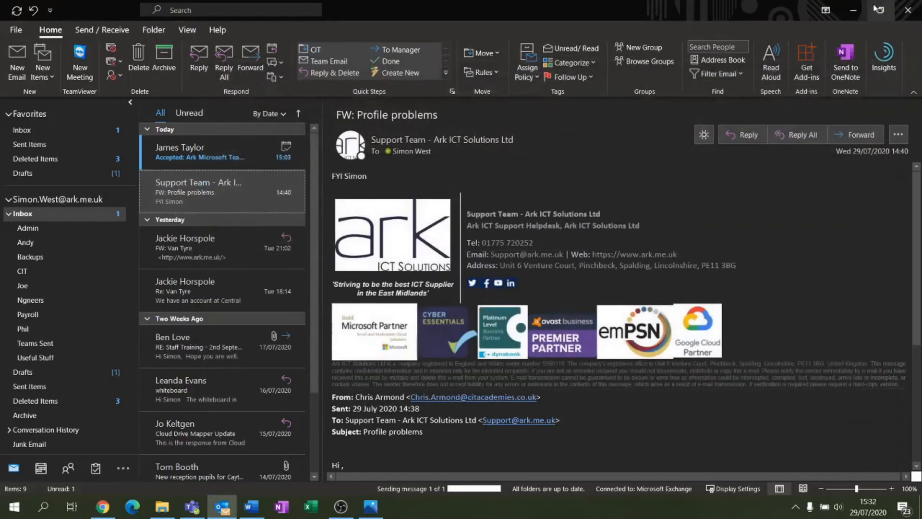
- Return to Teams and examine the full emailed message in the History channel's posts
left_click(850, 7)
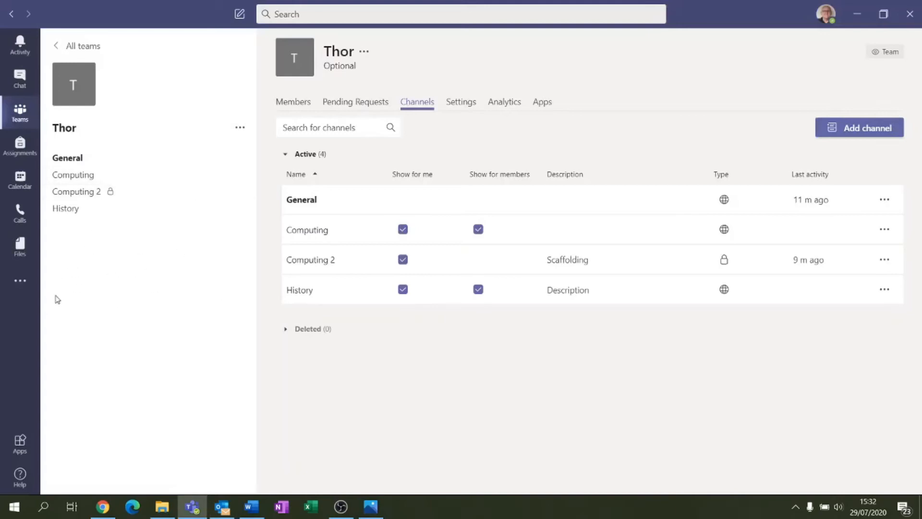
left_click(68, 157)
left_click(64, 212)
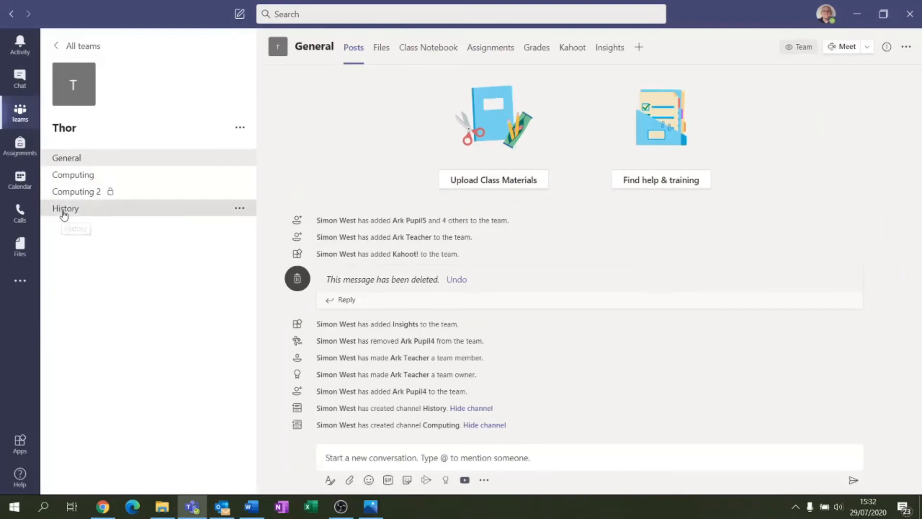
left_click(65, 163)
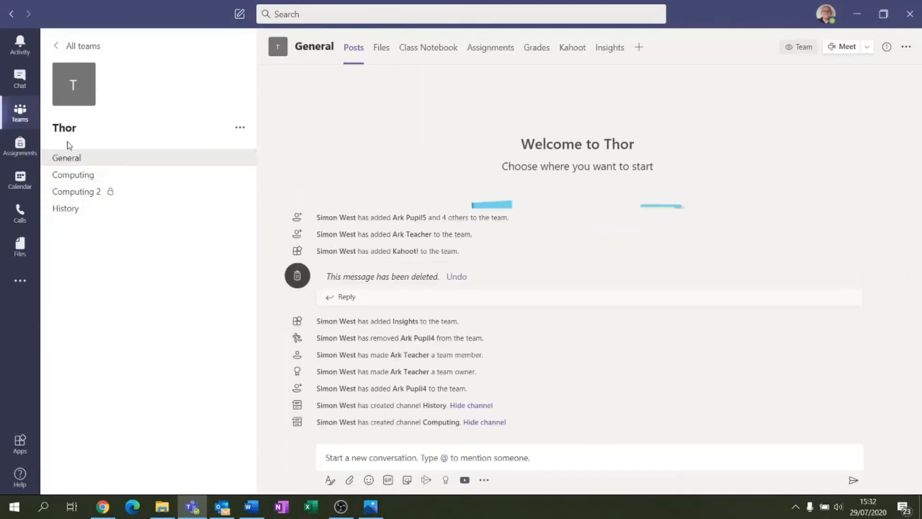
left_click(241, 127)
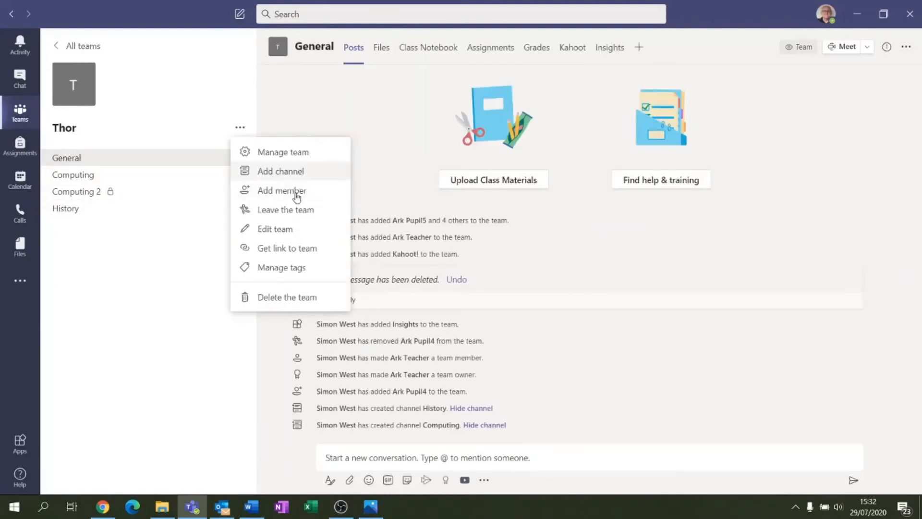
left_click(89, 217)
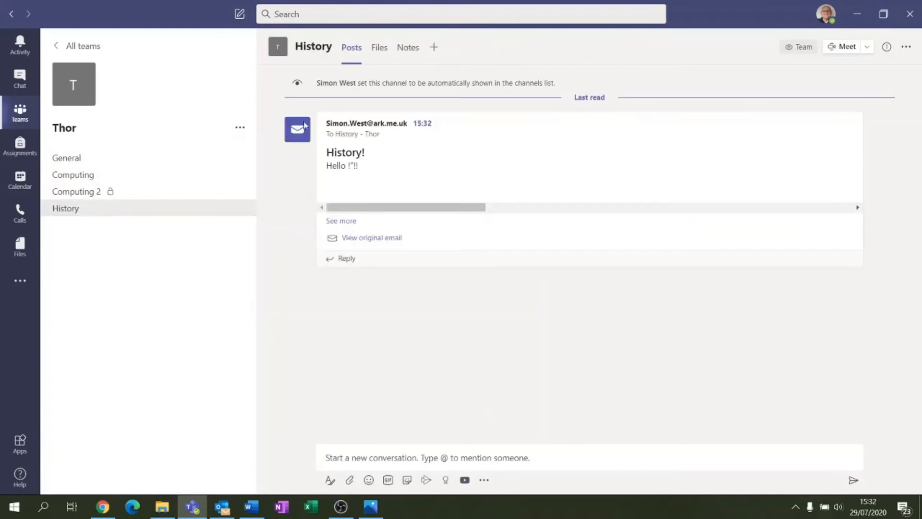
left_click(340, 218)
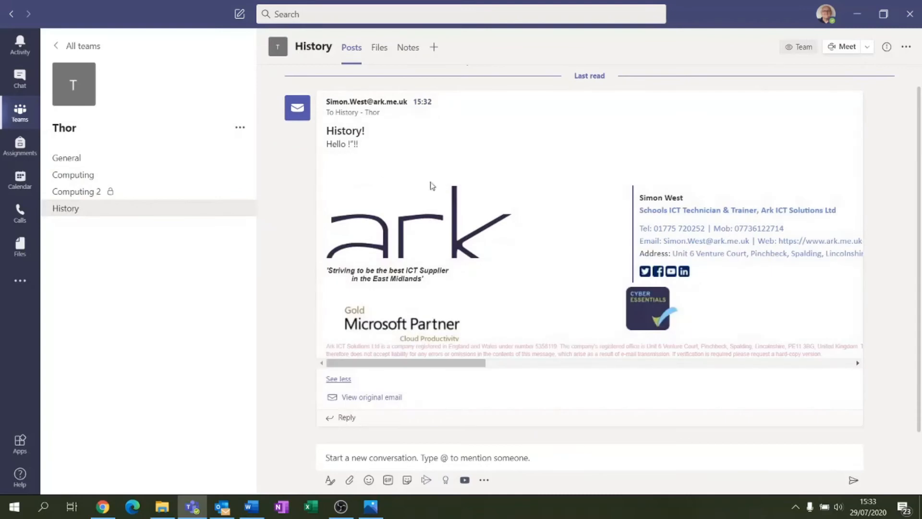
scroll(515, 265, "up", 1)
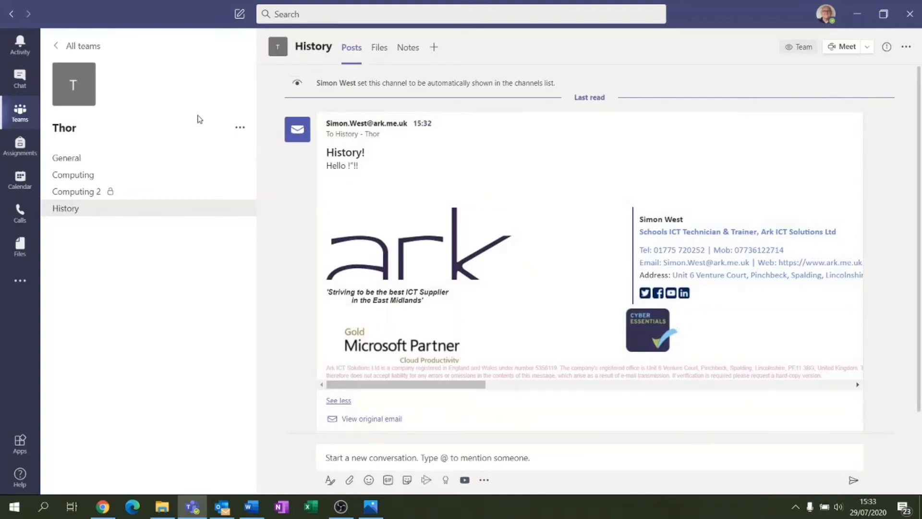
- Open the Thor team's settings, look at the change options for its team theme and cancel without changes
left_click(245, 134)
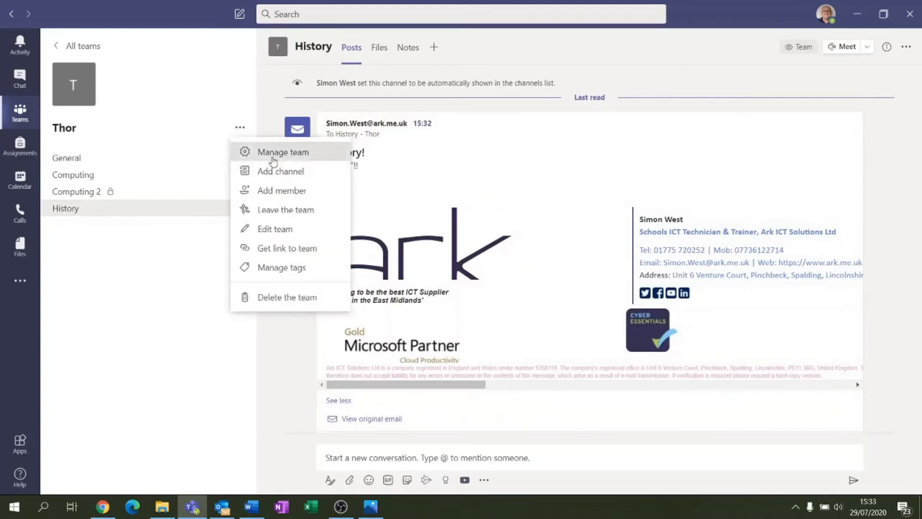
left_click(281, 152)
left_click(409, 102)
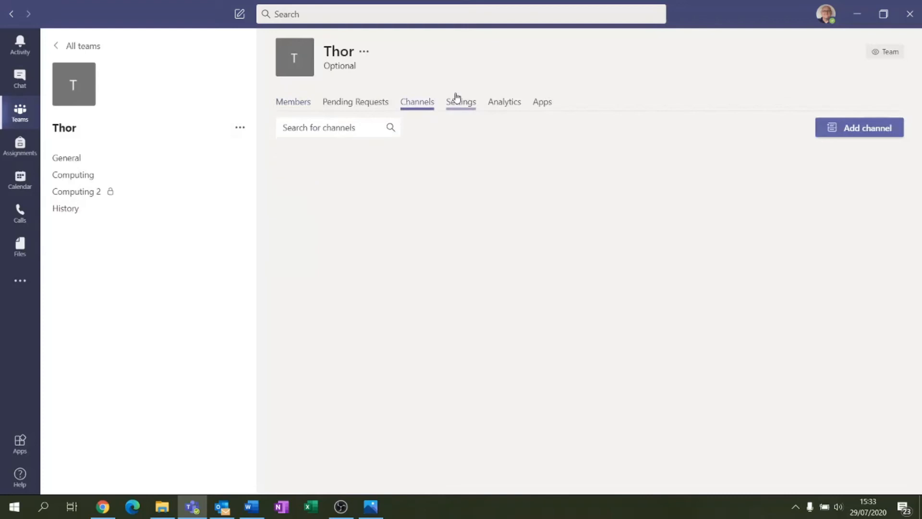
left_click(466, 103)
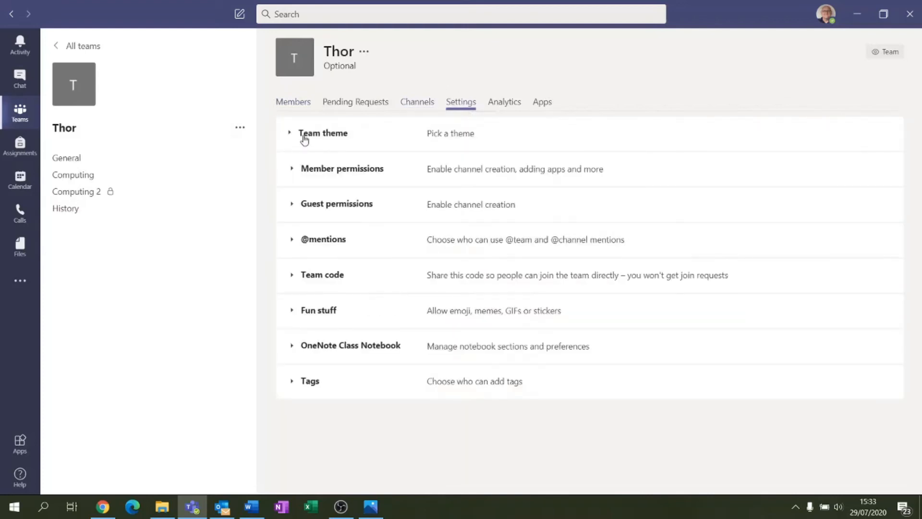
left_click(305, 136)
left_click(487, 213)
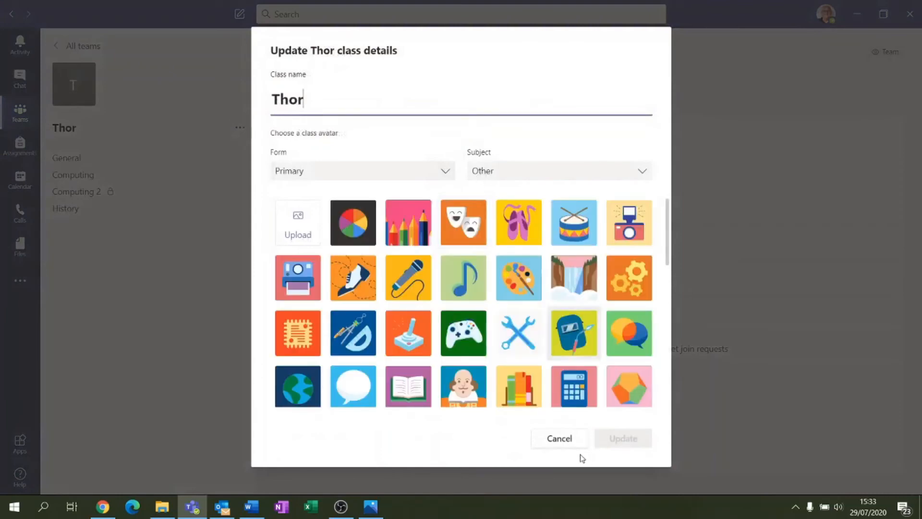
left_click(561, 439)
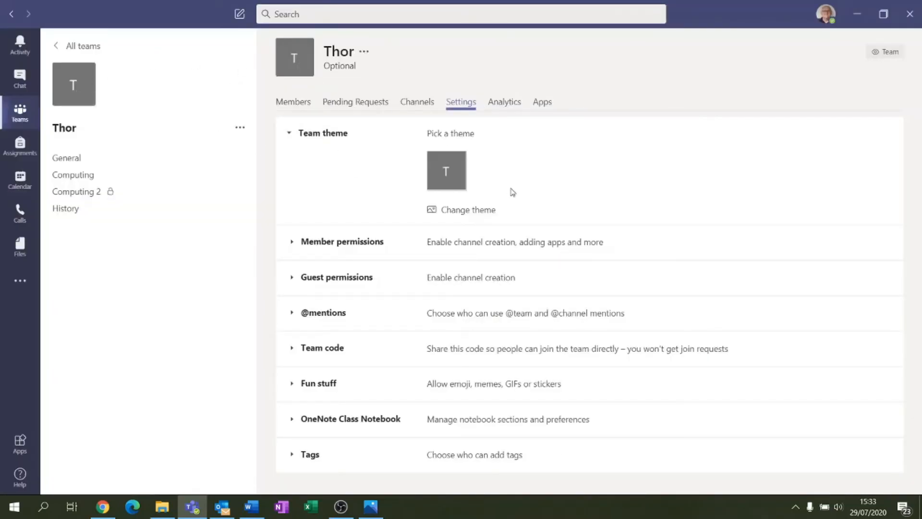
- Reopen the theme change for the Thor class and browse the full set of available class avatars
left_click(463, 207)
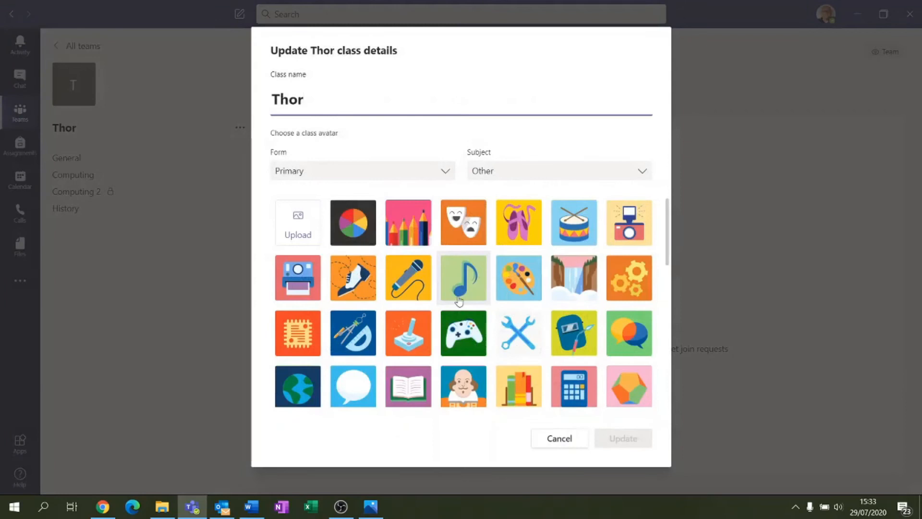
scroll(511, 334, "down", 6)
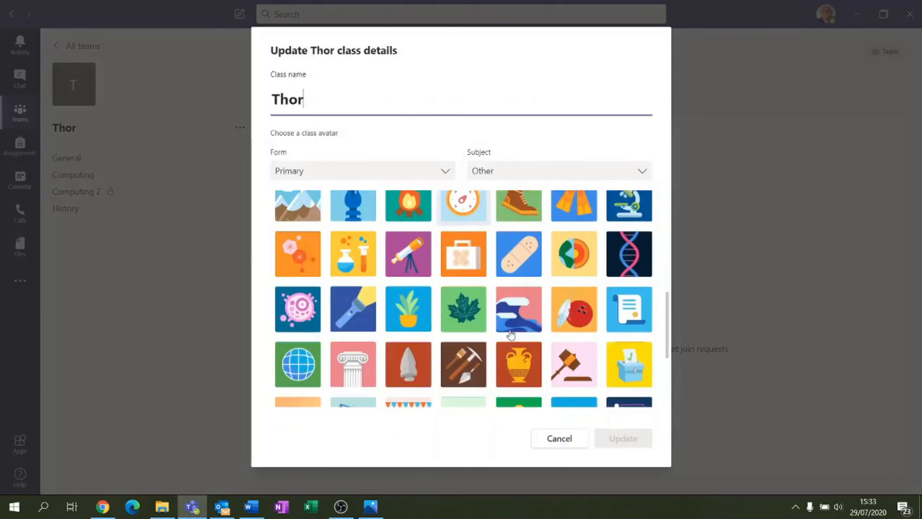
scroll(510, 335, "down", 5)
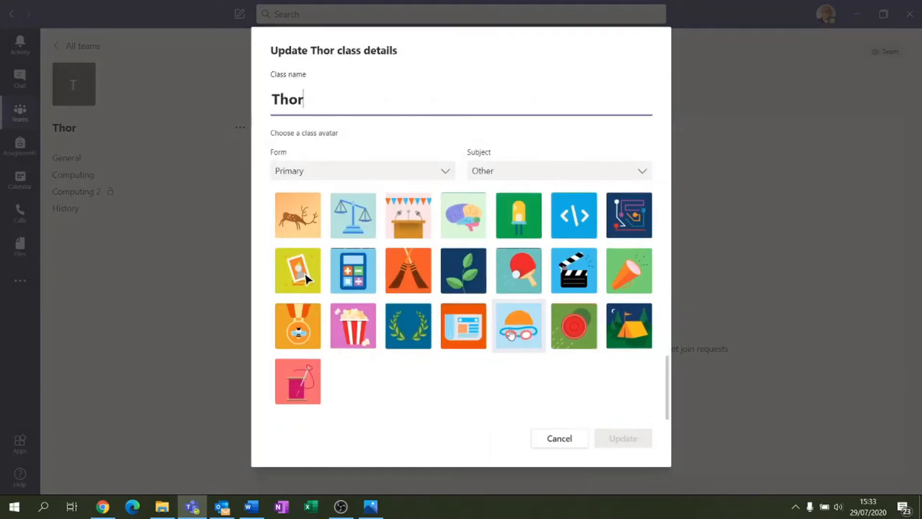
scroll(511, 334, "up", 11)
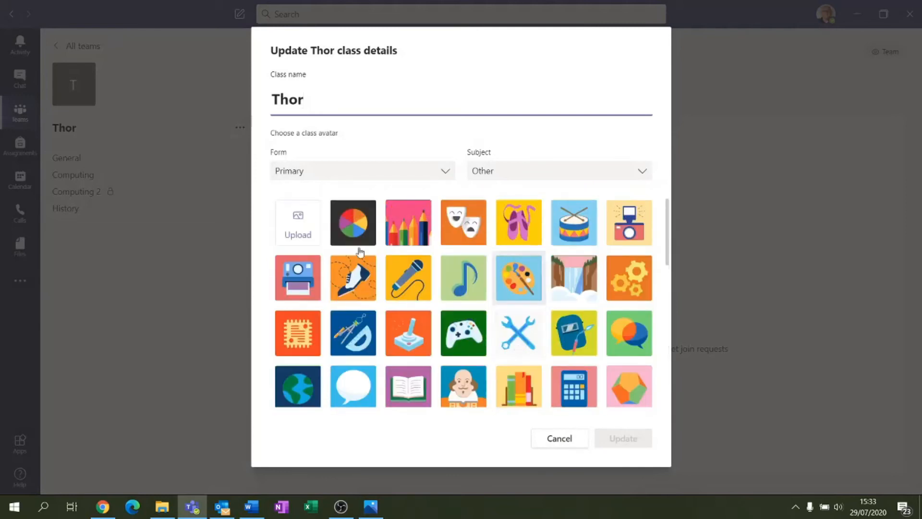
- Switch to Chrome and replace the open mail tab with a new blank tab
left_click(103, 507)
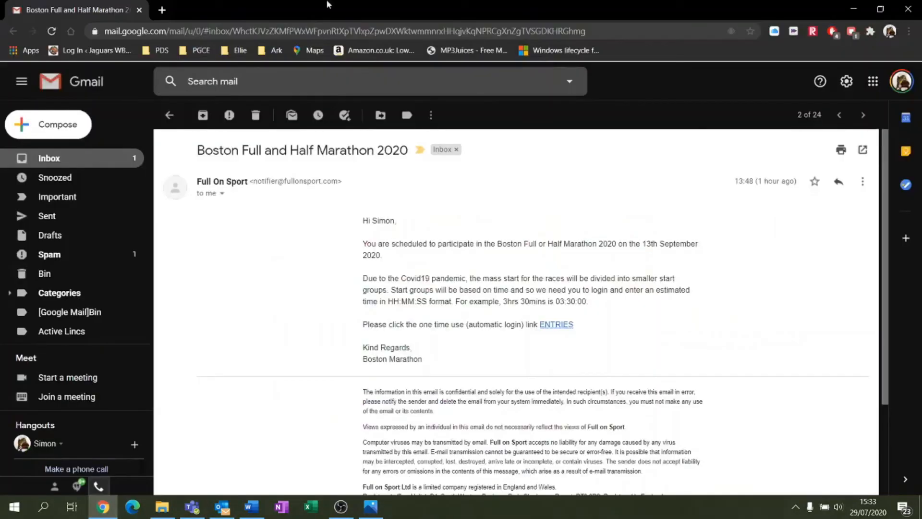
left_click(161, 9)
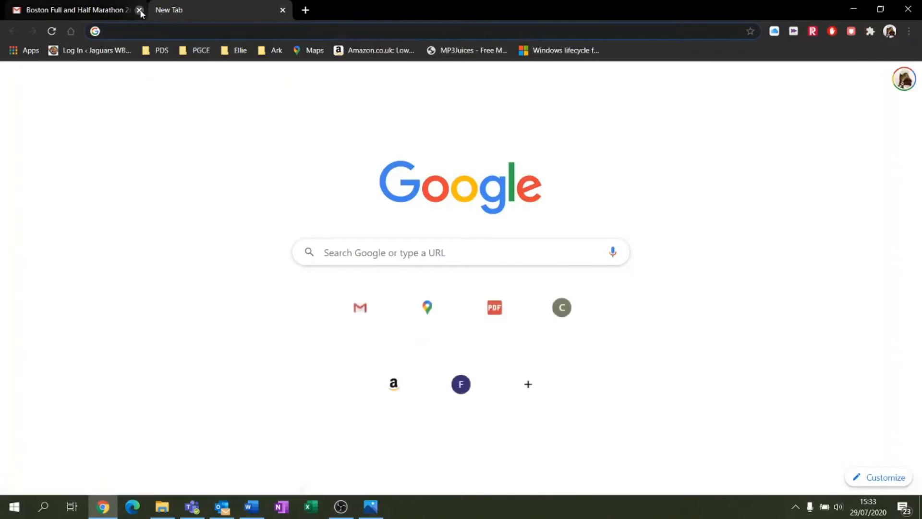
left_click(139, 10)
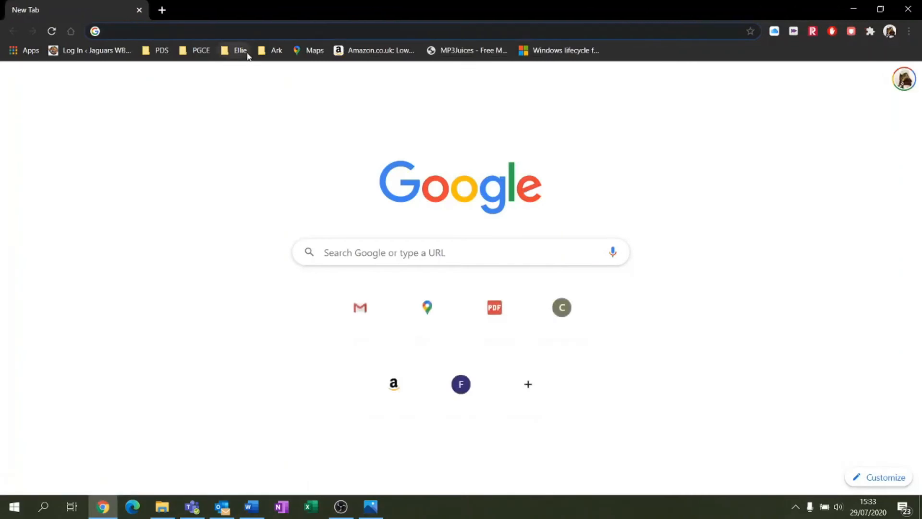
- Search Google for "thor" and show the image results
type("tho")
key("Return")
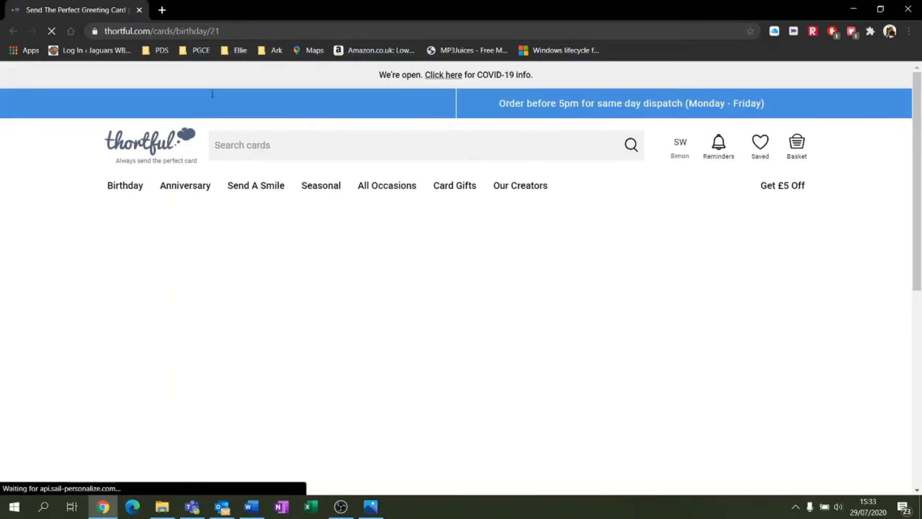
left_click_drag(223, 32, 22, 20)
type("t")
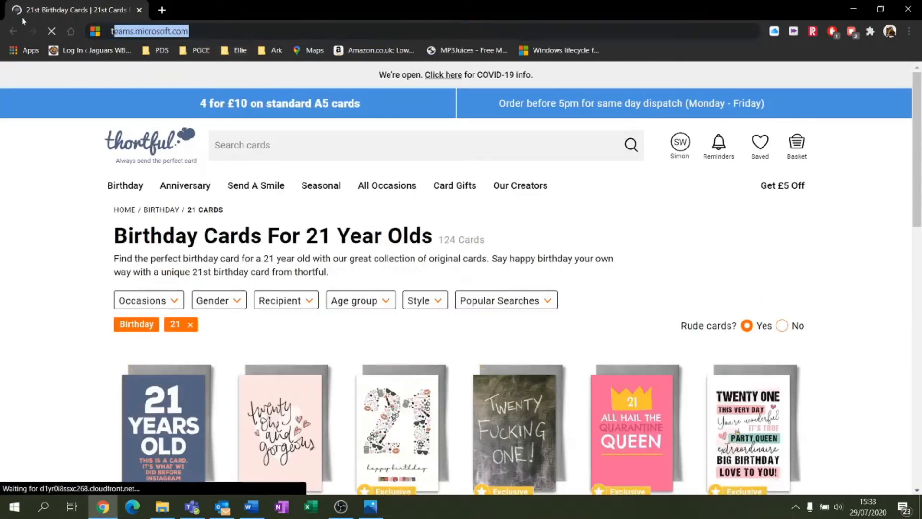
type("hor")
key("Return")
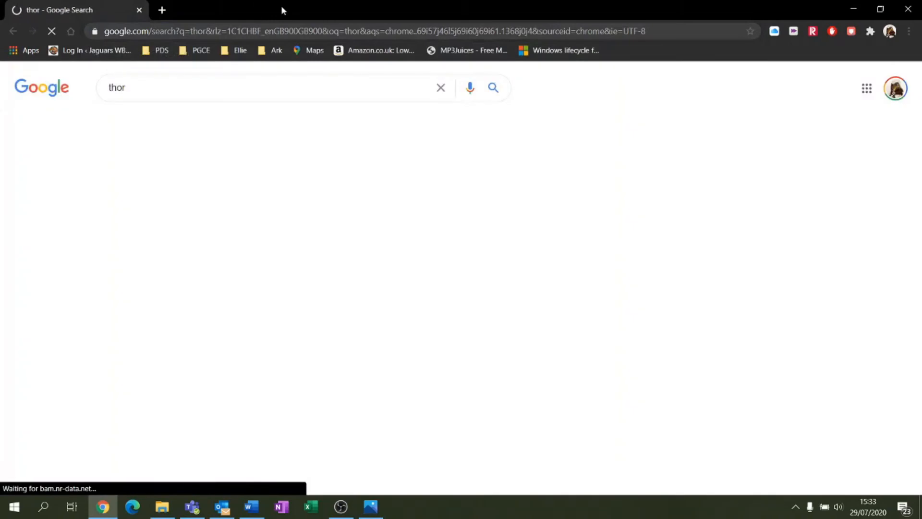
left_click(188, 126)
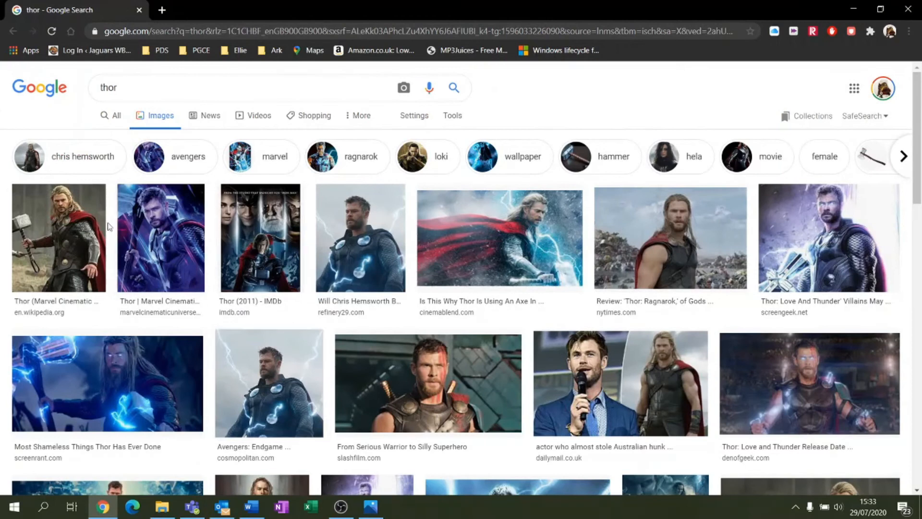
- Save the Wikipedia picture of Thor to Downloads as 220px-Chris_Hemsworth_as_Thor.jpg
left_click(72, 240)
right_click(728, 164)
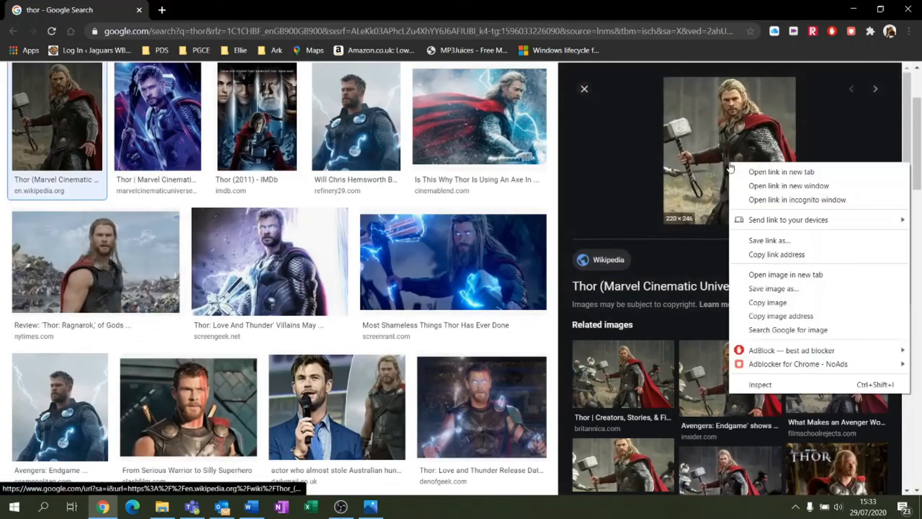
left_click(792, 293)
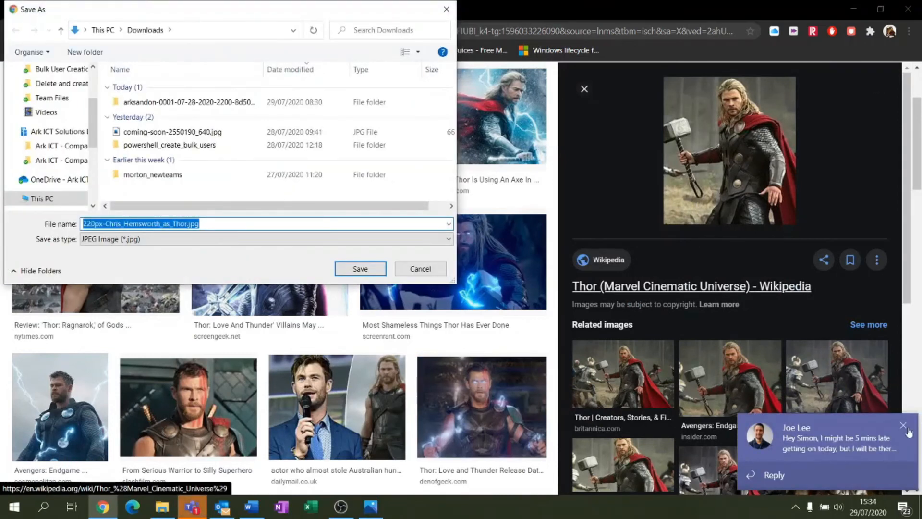
left_click(905, 427)
left_click(360, 268)
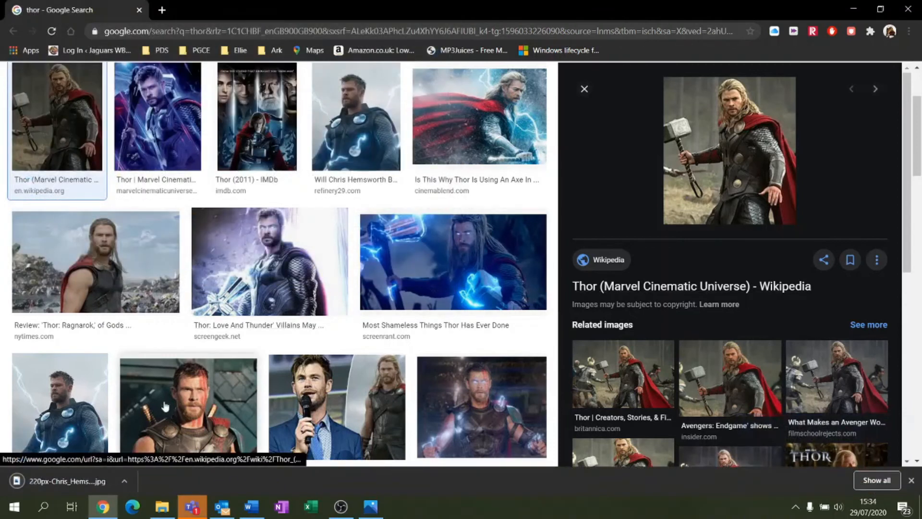
- Return to Teams, upload 220px-Chris_Hemsworth_as_Thor.jpg from Downloads as the class avatar and update the Thor class details
left_click(851, 7)
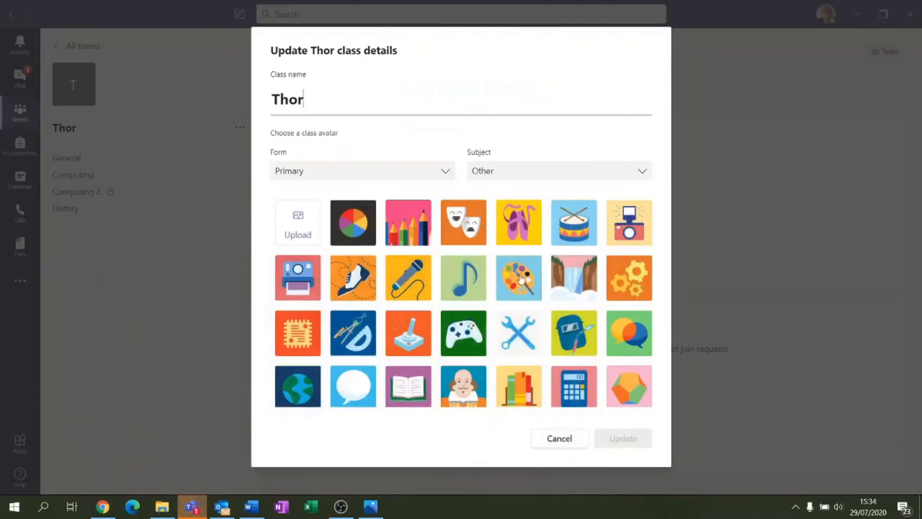
left_click(288, 244)
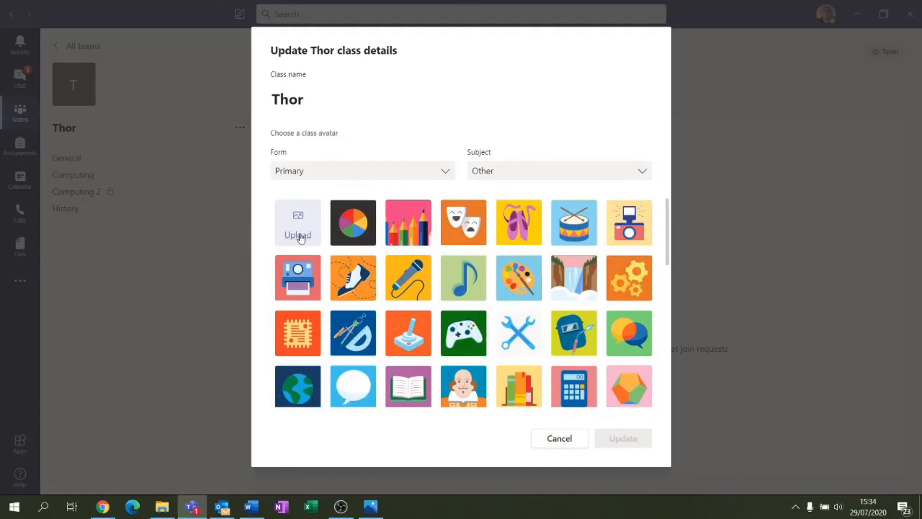
left_click(295, 217)
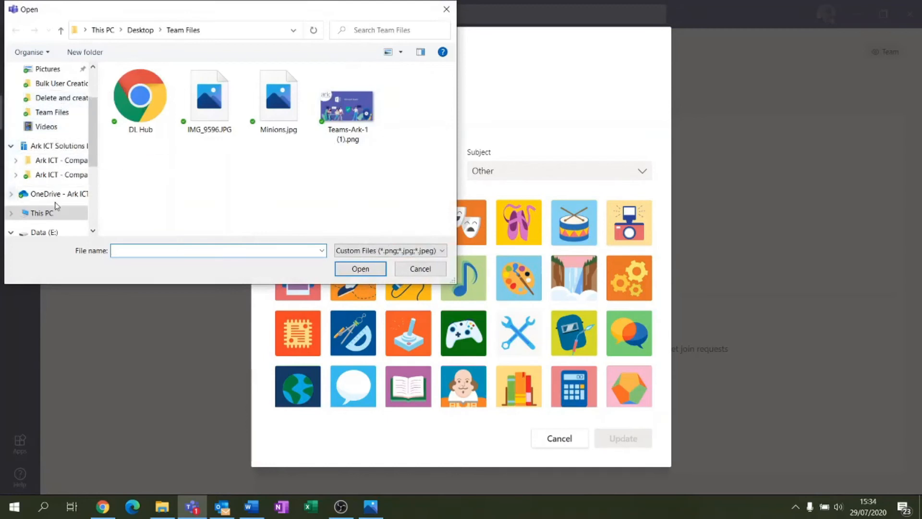
left_click_drag(94, 118, 97, 91)
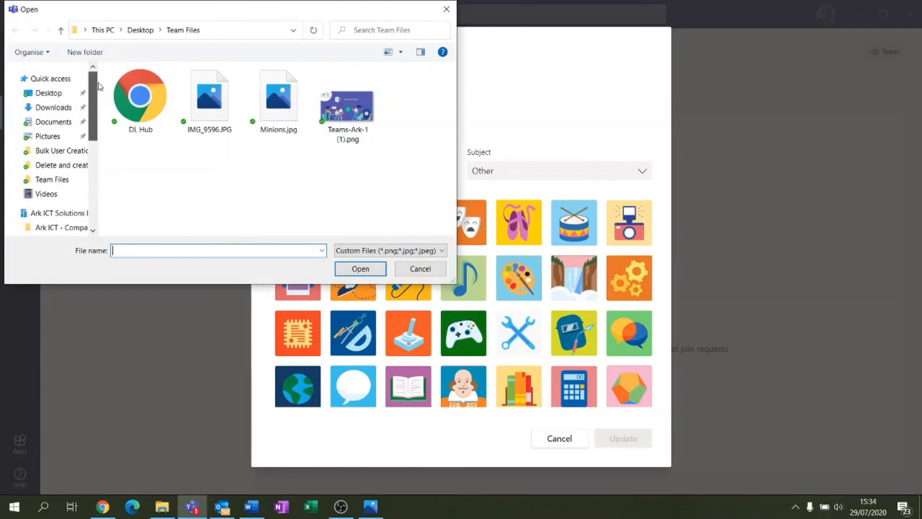
left_click(48, 107)
left_click(164, 104)
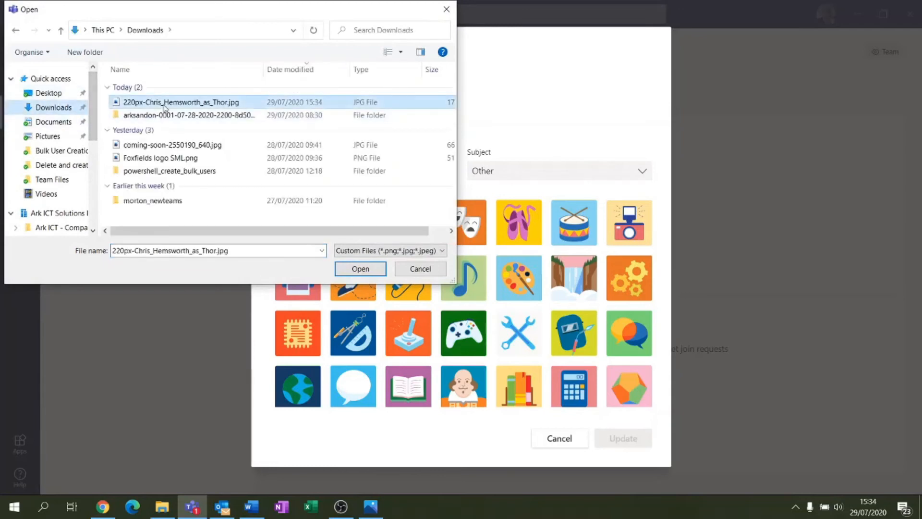
double_click(164, 104)
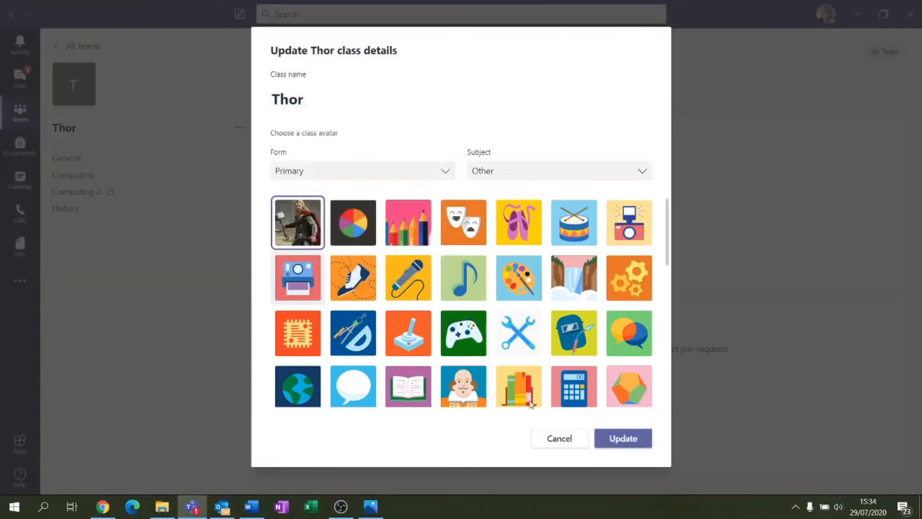
left_click(631, 438)
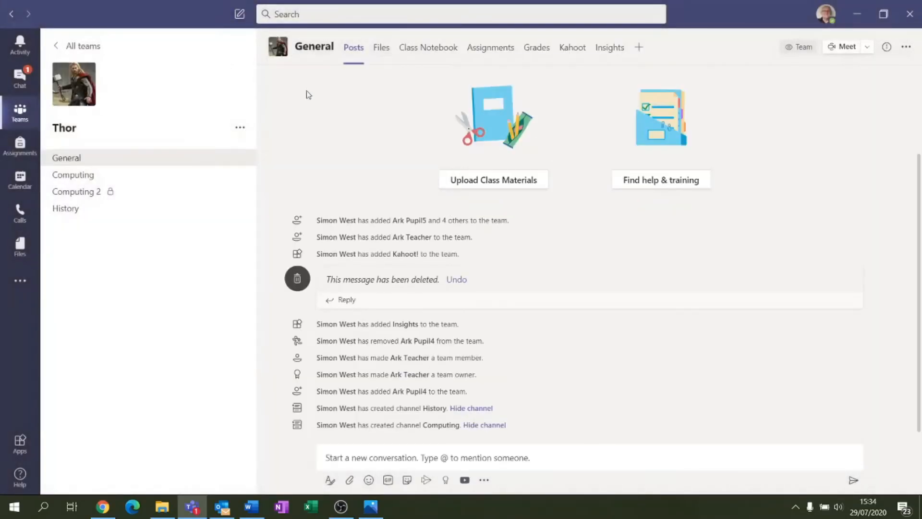
- Check the Thor team's picture in the overview of all teams and reopen the team's settings
left_click(89, 46)
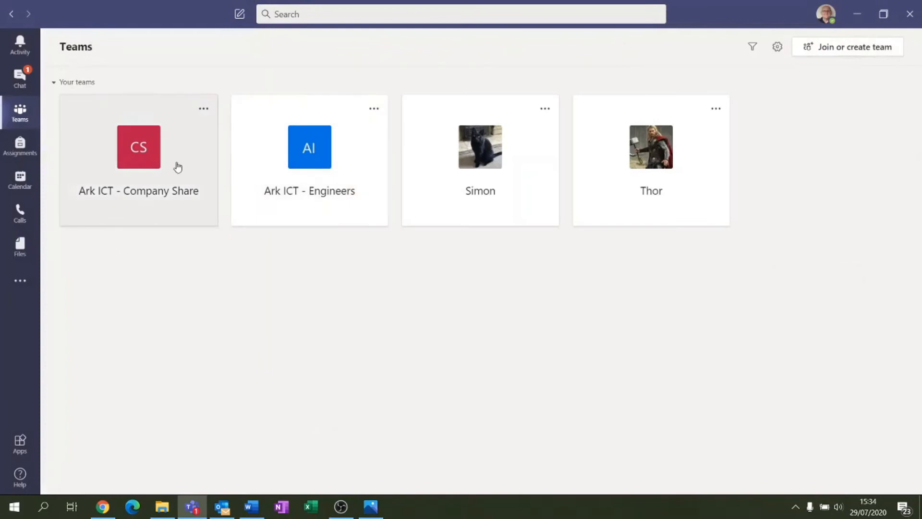
left_click(648, 158)
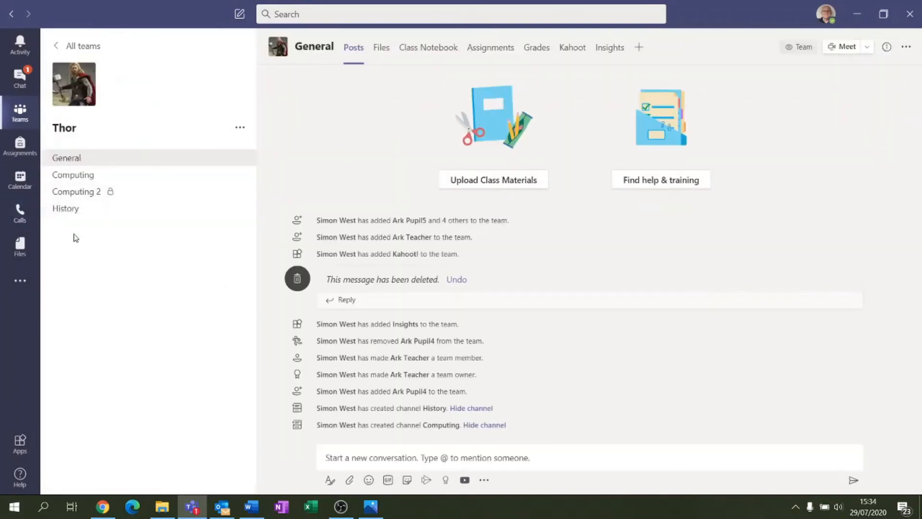
left_click(240, 127)
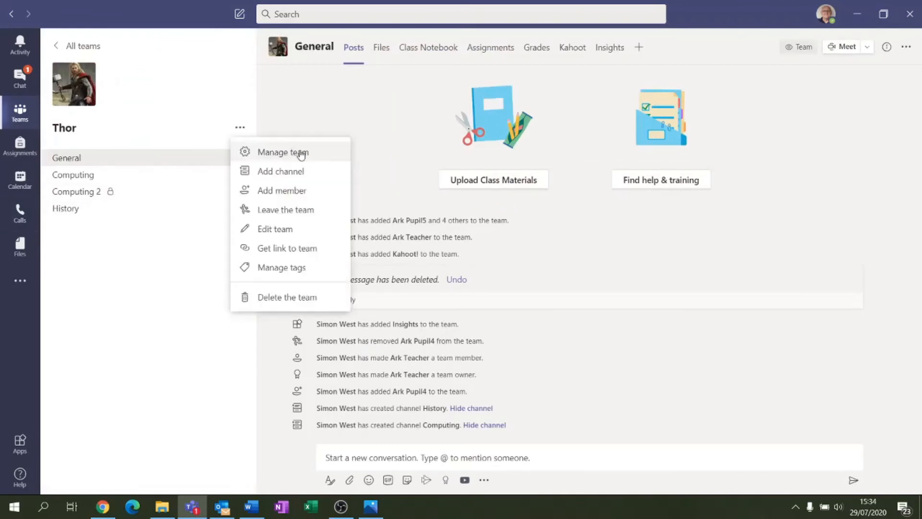
left_click(301, 153)
left_click(387, 104)
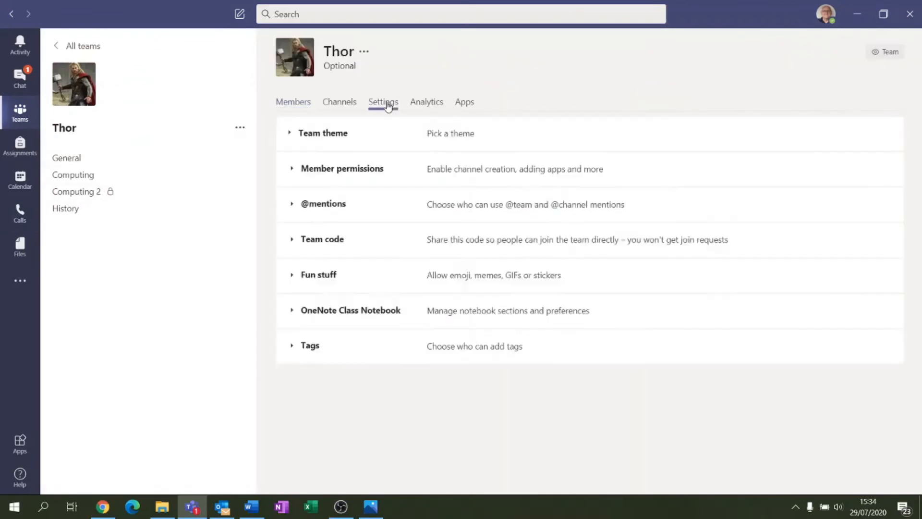
- Review the Thor team's member permissions and turn off the options for members to delete and edit their messages
left_click(308, 171)
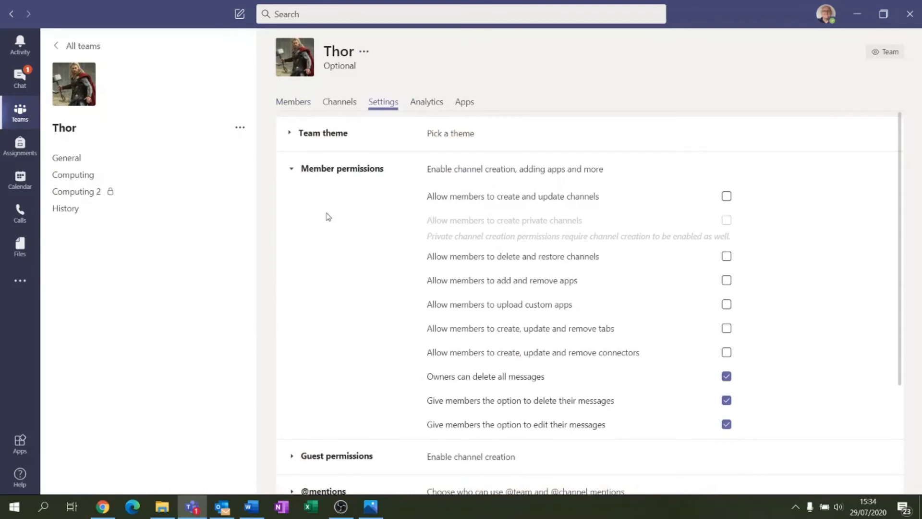
left_click_drag(789, 197, 799, 368)
left_click(794, 390)
scroll(794, 390, "down", 3)
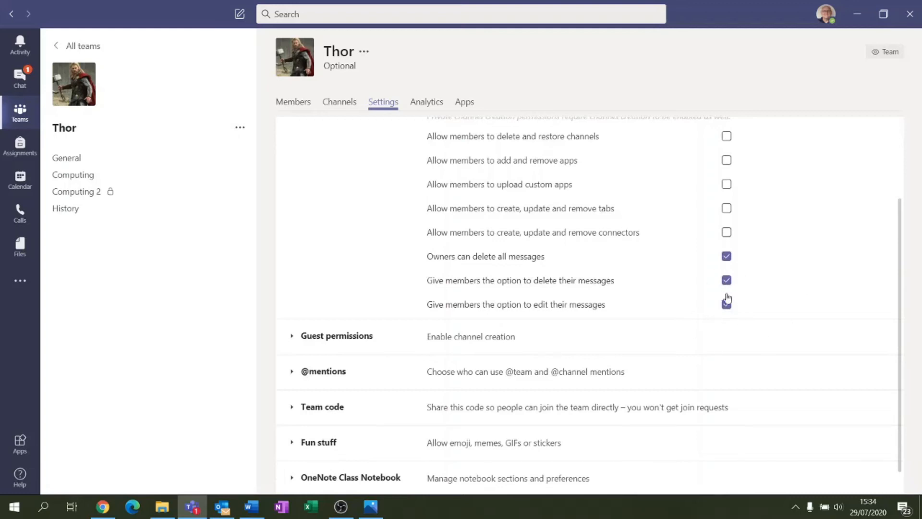
left_click(726, 284)
left_click(726, 307)
scroll(684, 266, "up", 2)
left_click(336, 173)
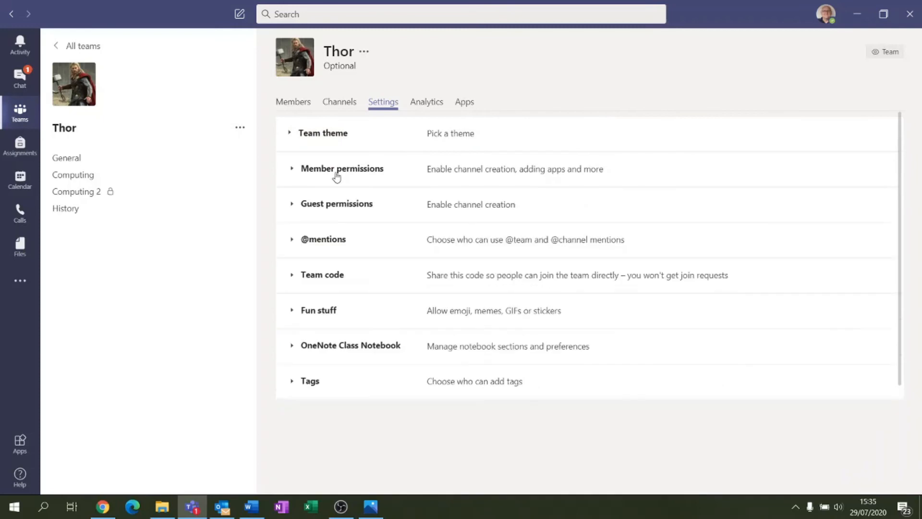
- Review the guest permissions for creating and deleting channels in the Thor team's settings
left_click(330, 210)
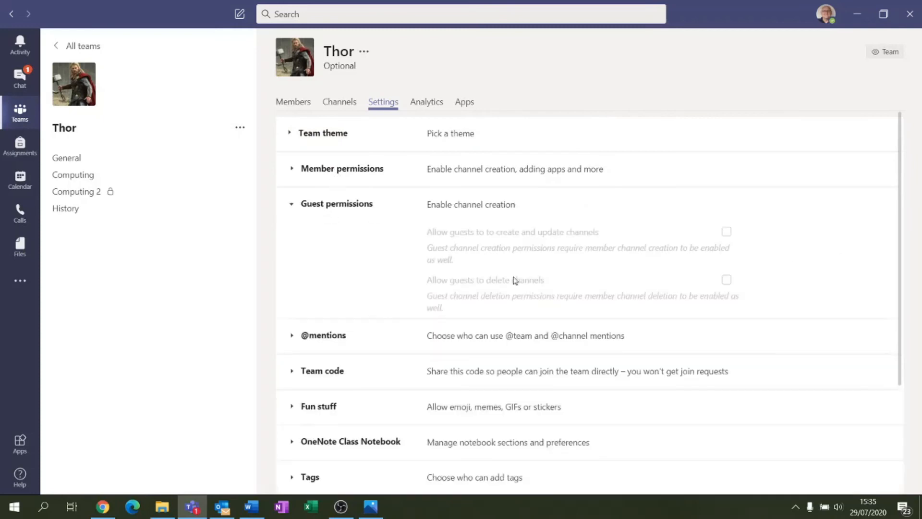
left_click(338, 210)
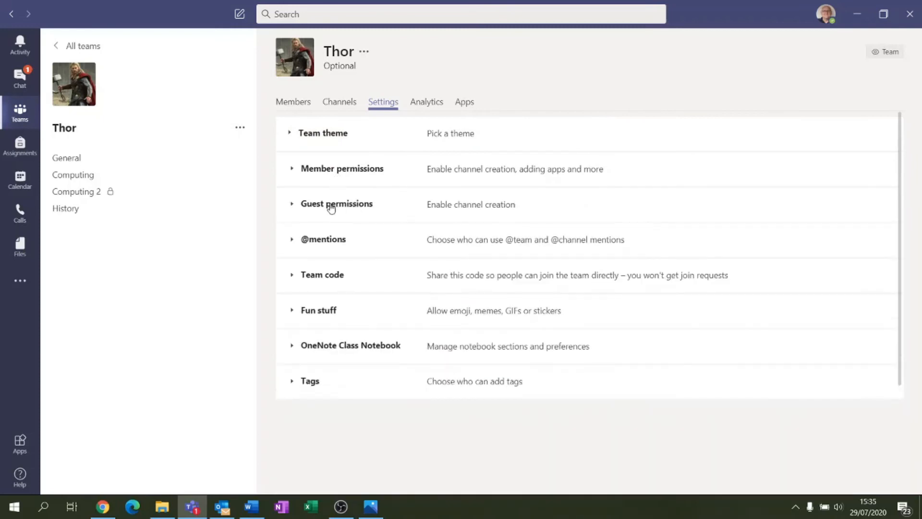
left_click(318, 243)
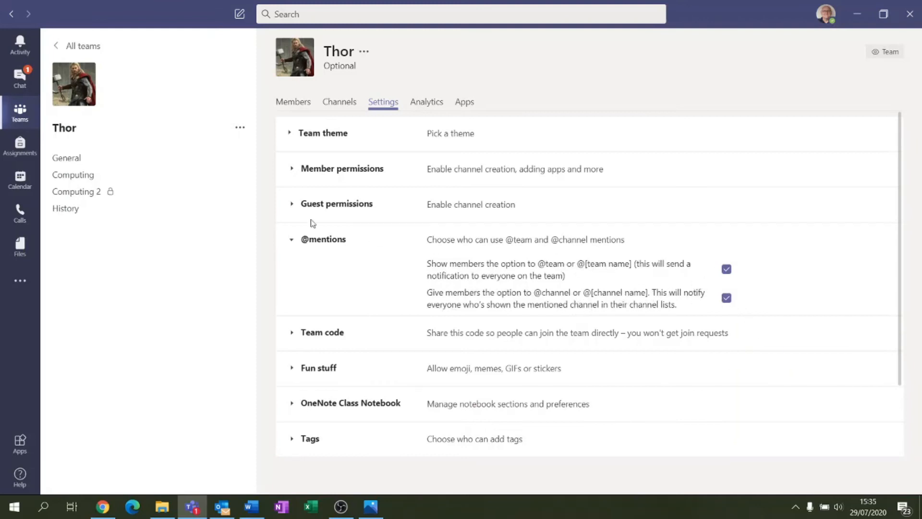
left_click(312, 247)
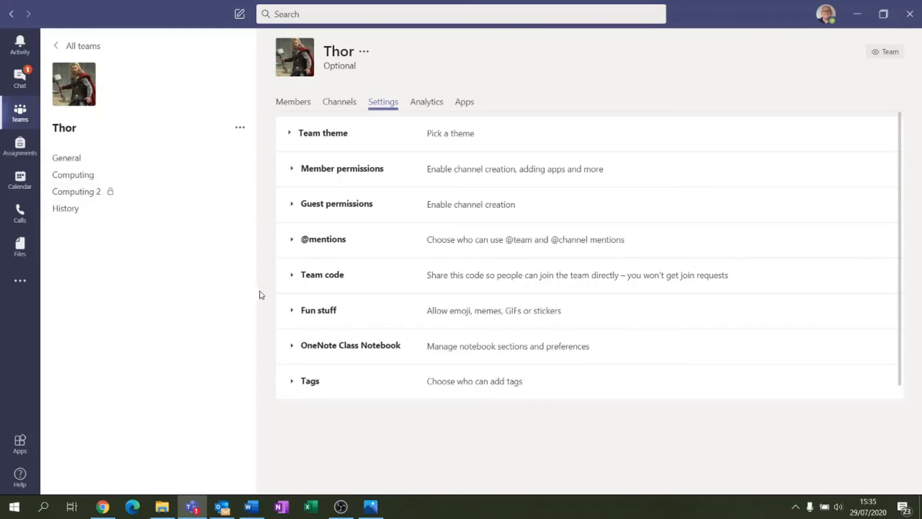
left_click(316, 313)
scroll(417, 305, "down", 2)
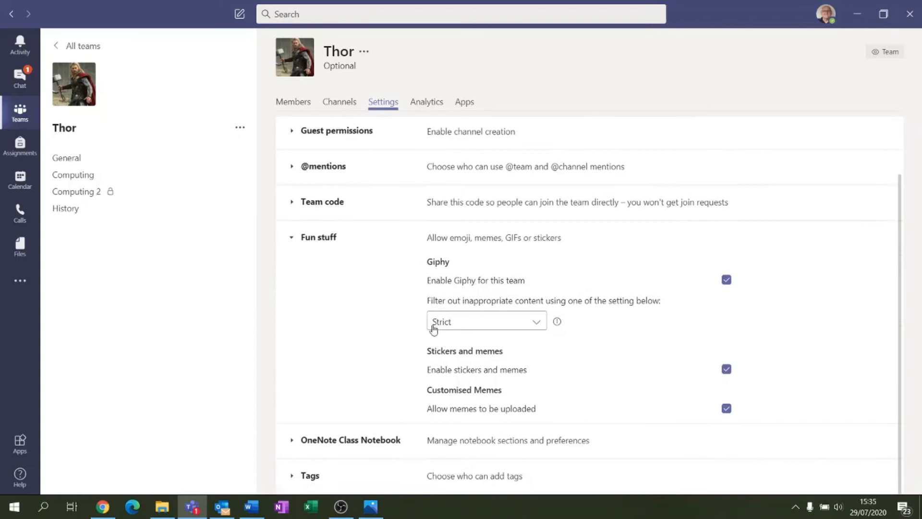
left_click(726, 409)
left_click(314, 241)
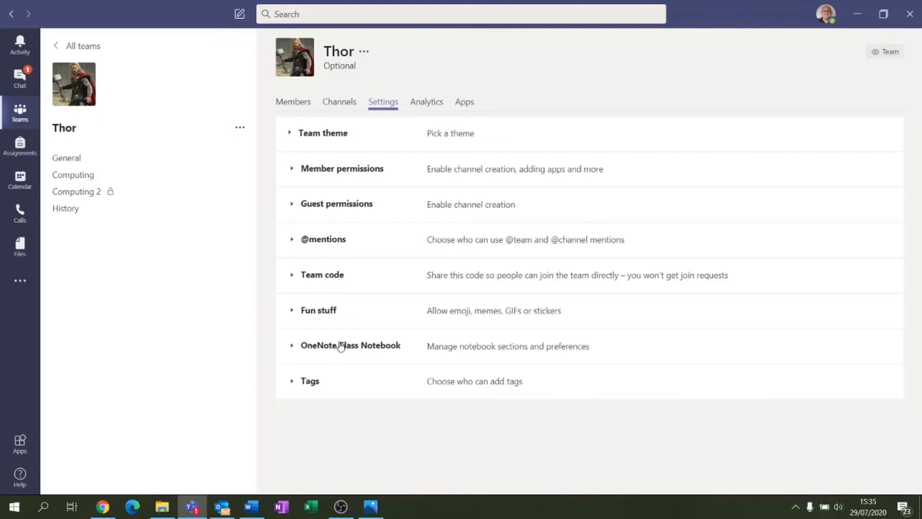
- Allow all members to add tags in the Thor team's settings
left_click(305, 387)
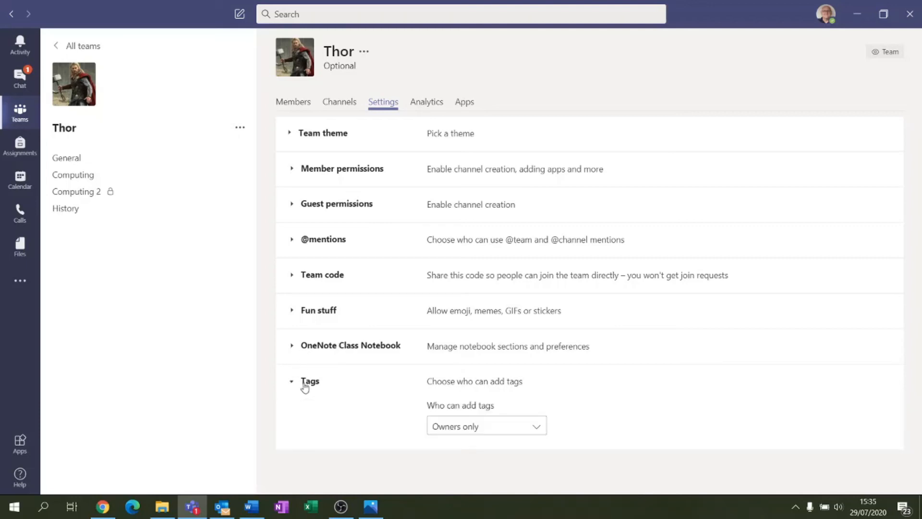
left_click(534, 433)
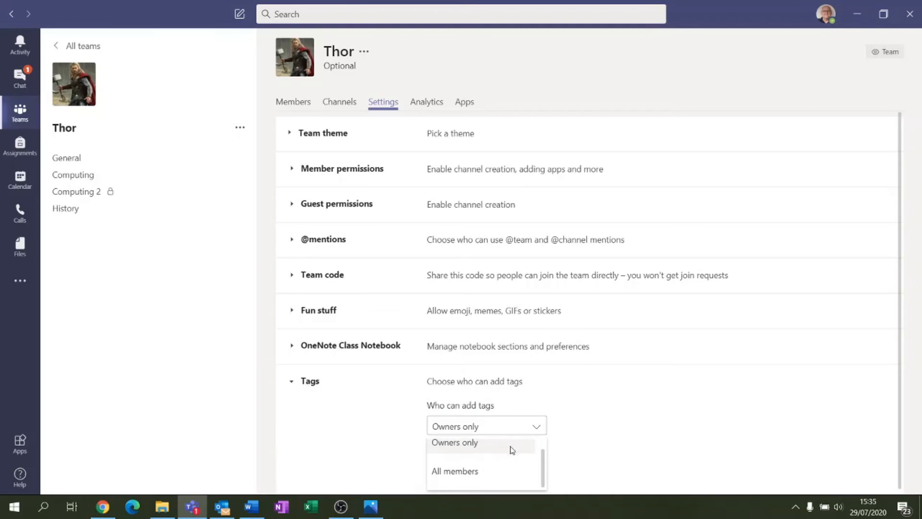
left_click(483, 471)
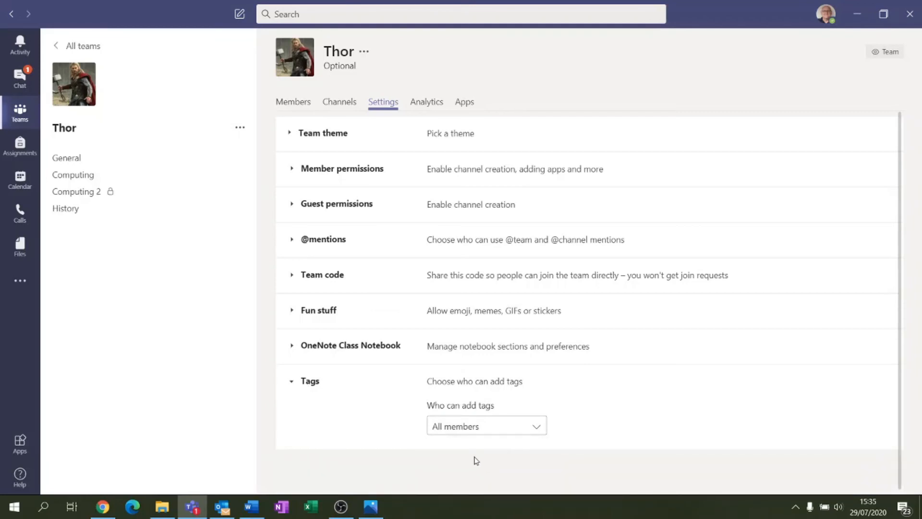
left_click(502, 428)
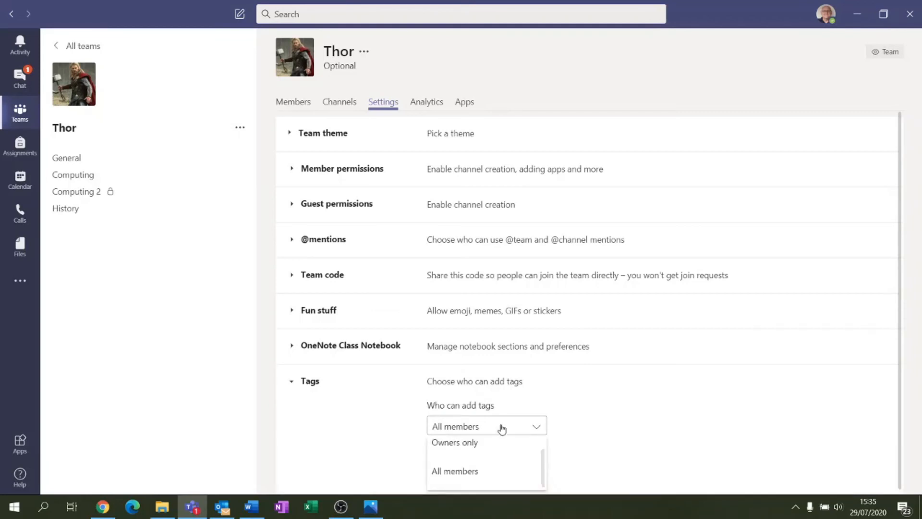
left_click(475, 472)
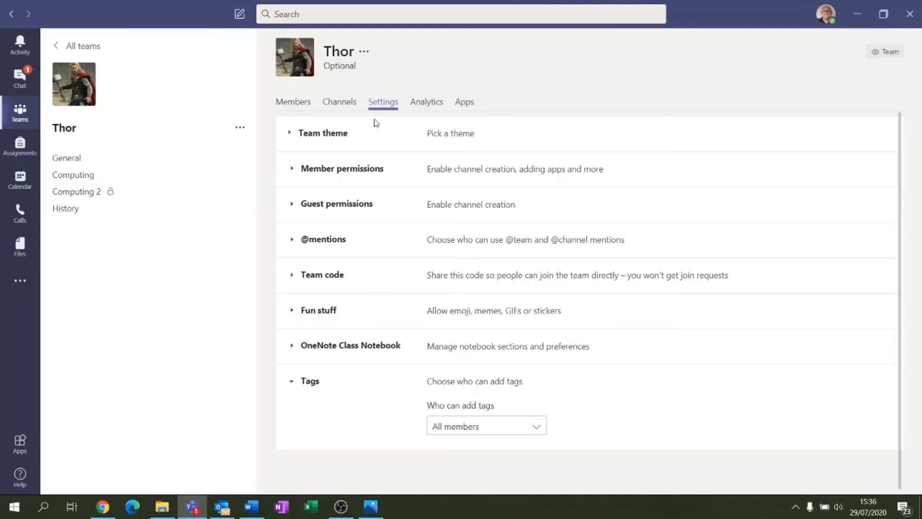
- Examine the Thor team's analytics, including the channel filter, active users, meetings and engagement, and view its installed apps
left_click(422, 102)
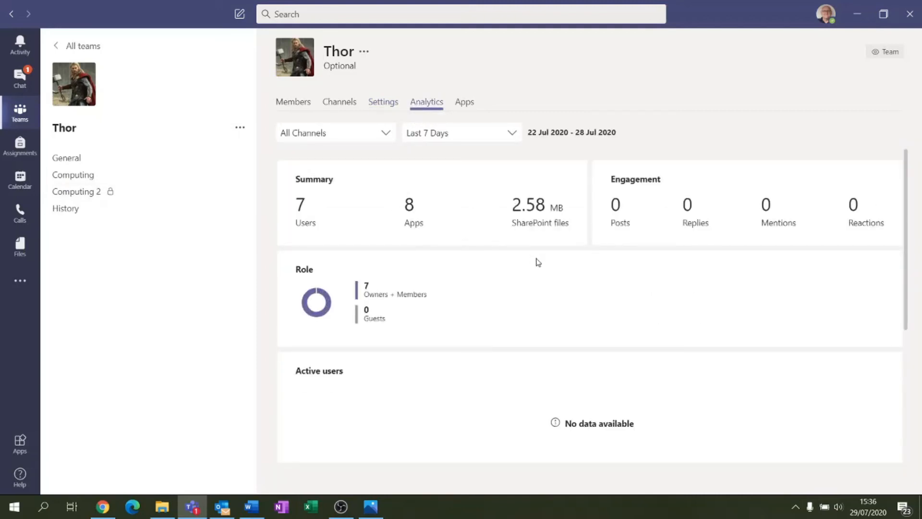
left_click(386, 134)
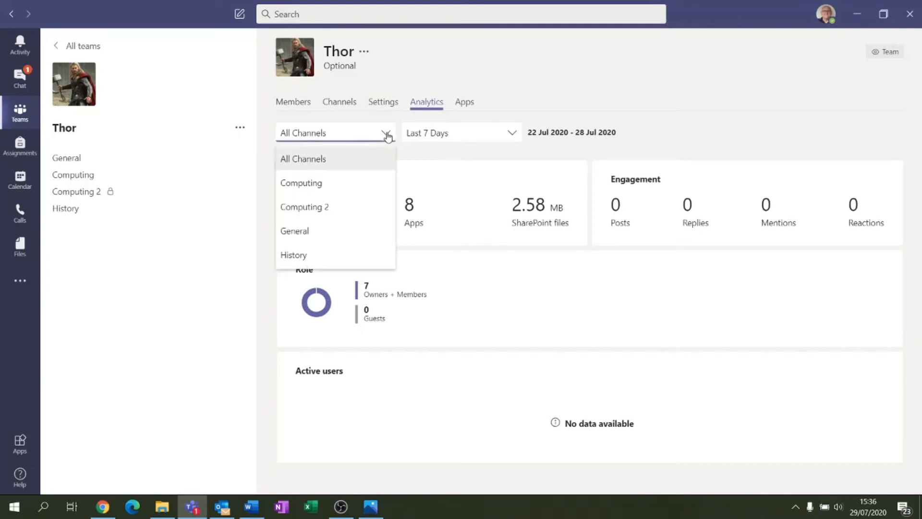
left_click(382, 134)
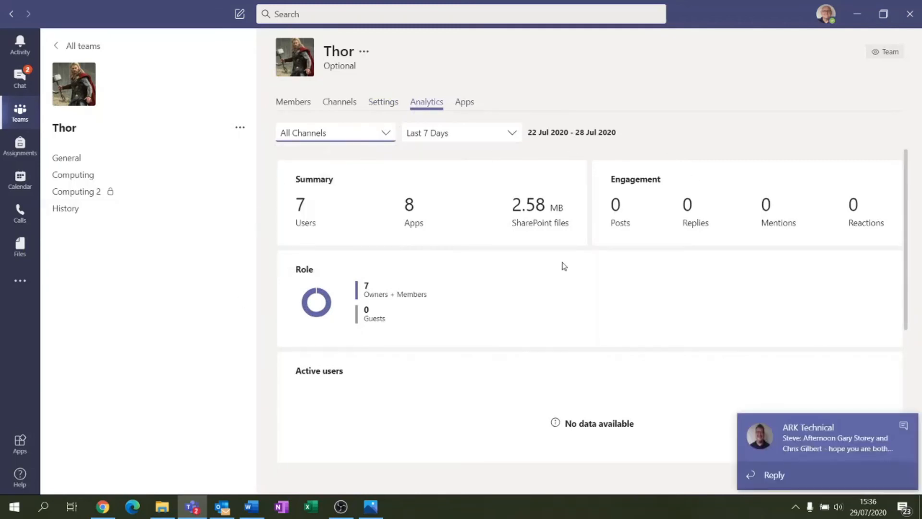
scroll(565, 266, "down", 1)
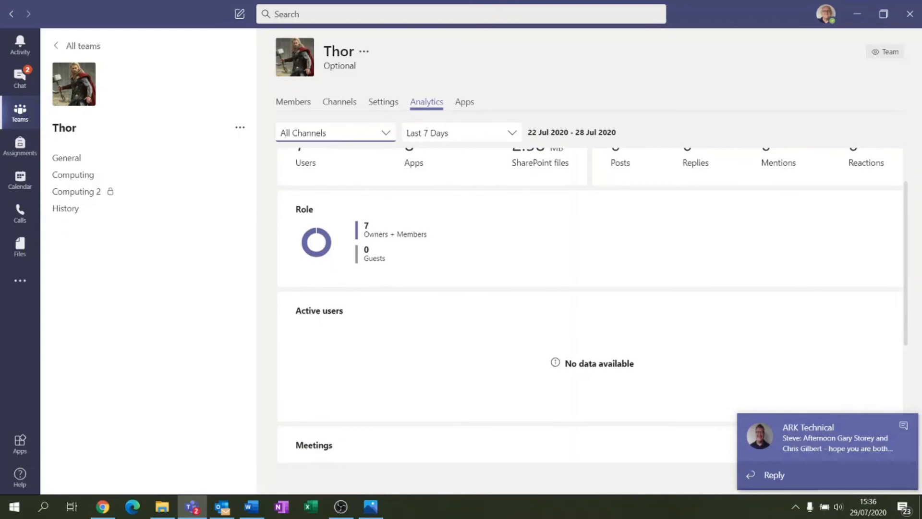
left_click(903, 427)
scroll(533, 343, "down", 2)
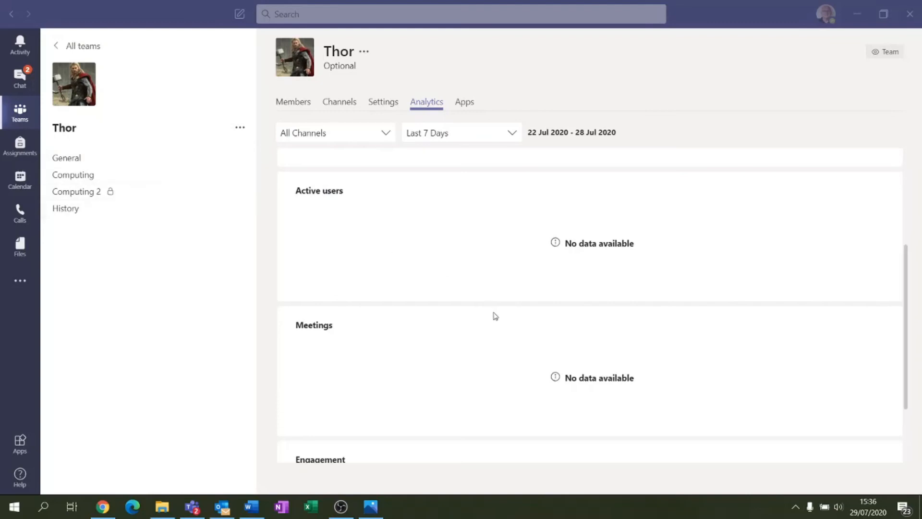
scroll(497, 322, "down", 2)
scroll(499, 332, "up", 4)
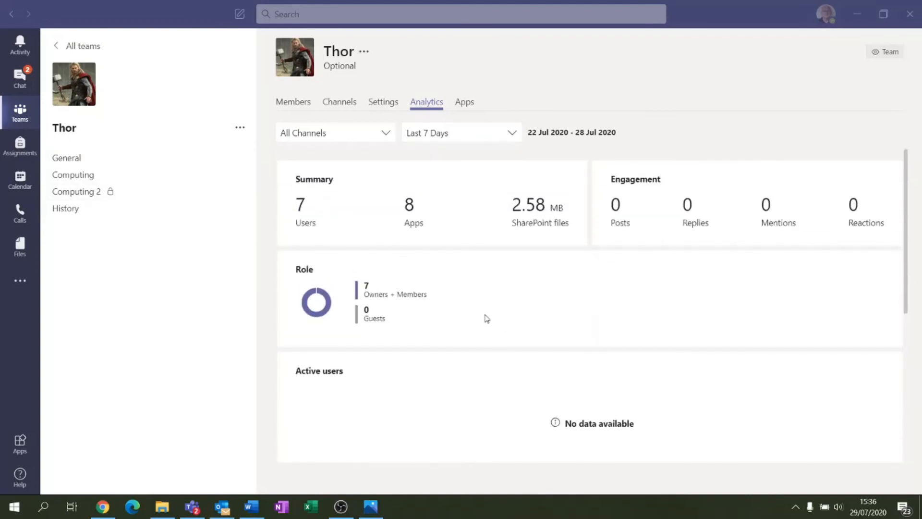
scroll(556, 352, "down", 4)
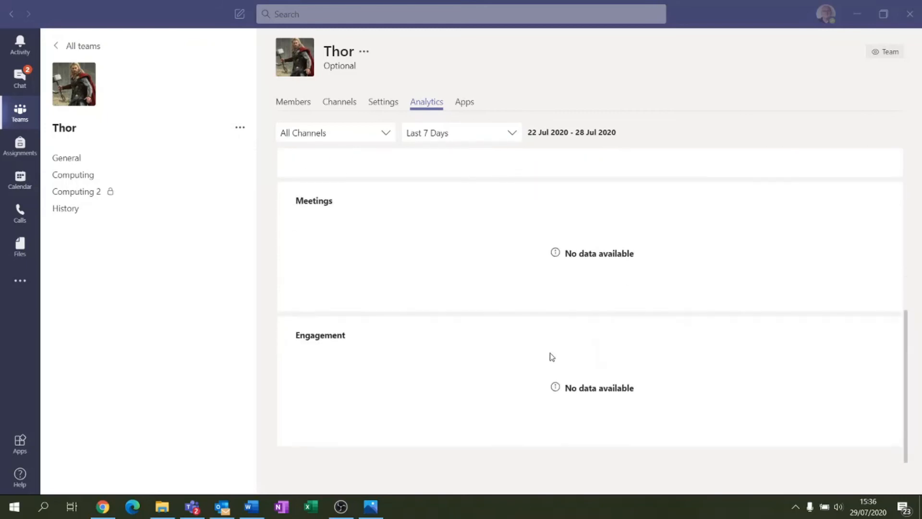
scroll(552, 356, "up", 4)
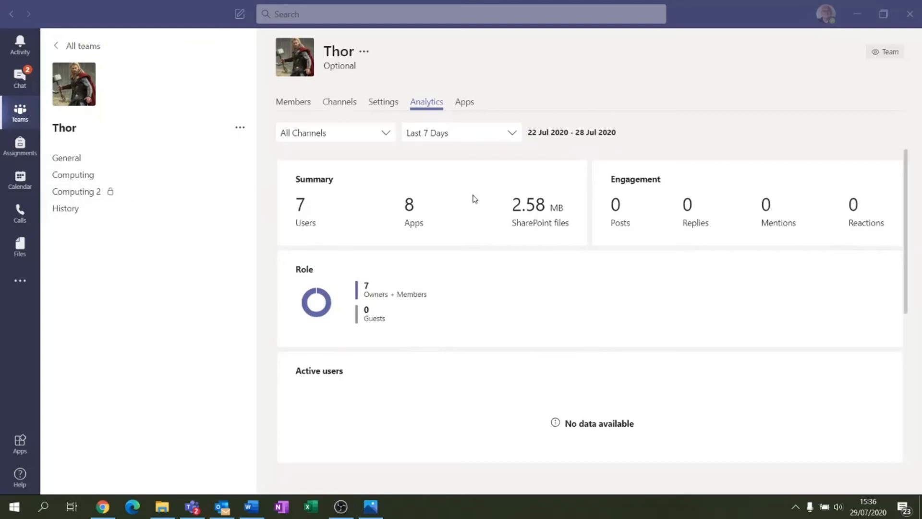
left_click(471, 105)
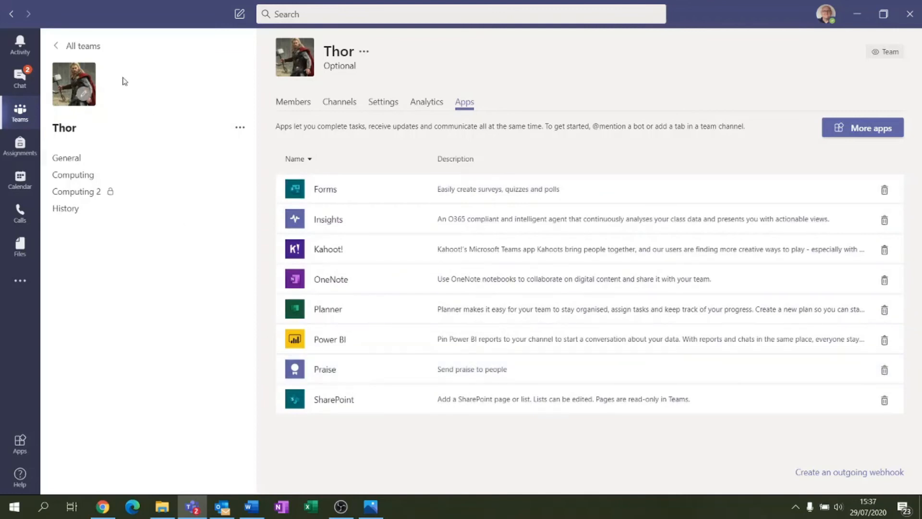
- Go to the chats and look through the Praise badges that can be sent in a message, without sending one
left_click(23, 83)
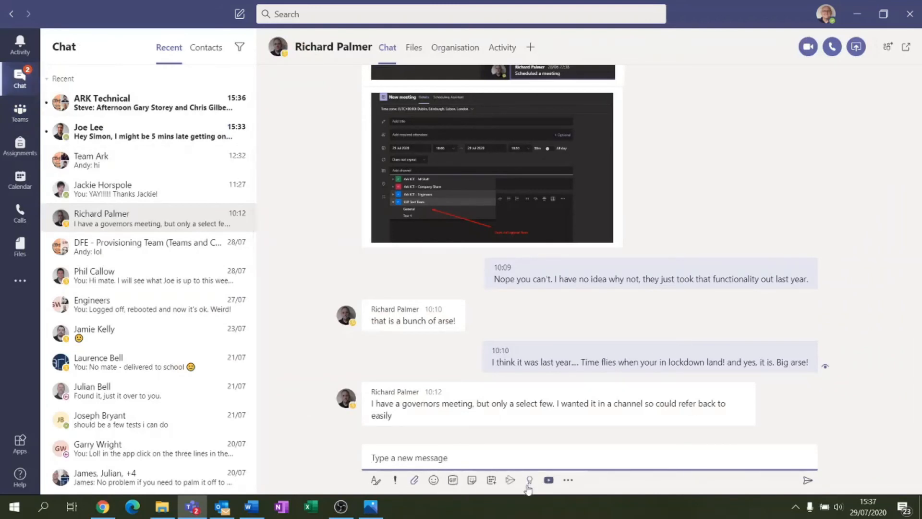
left_click(529, 480)
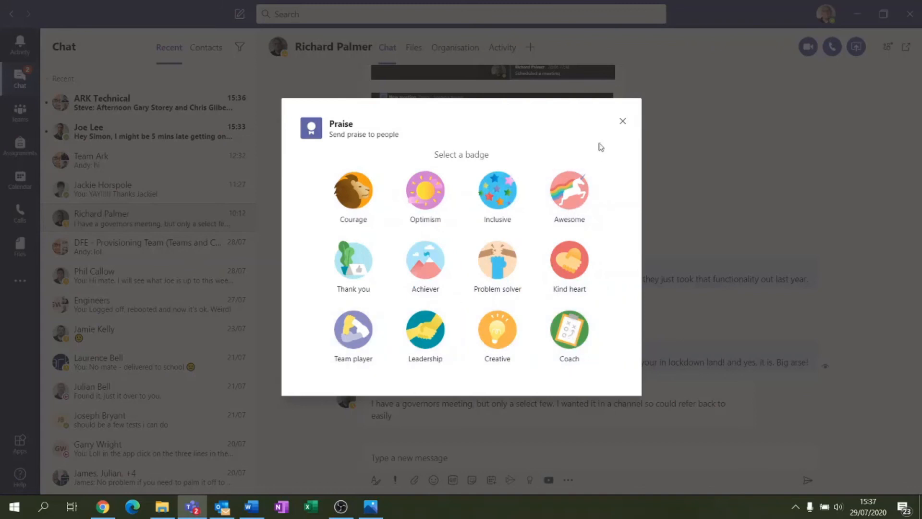
left_click(622, 121)
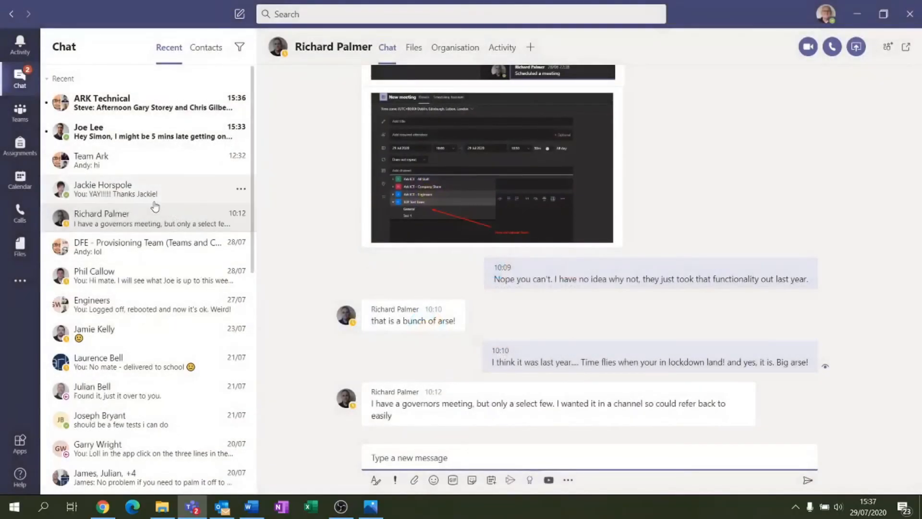
- Find the Problem solver praise message in the chat history with a colleague
left_click(124, 131)
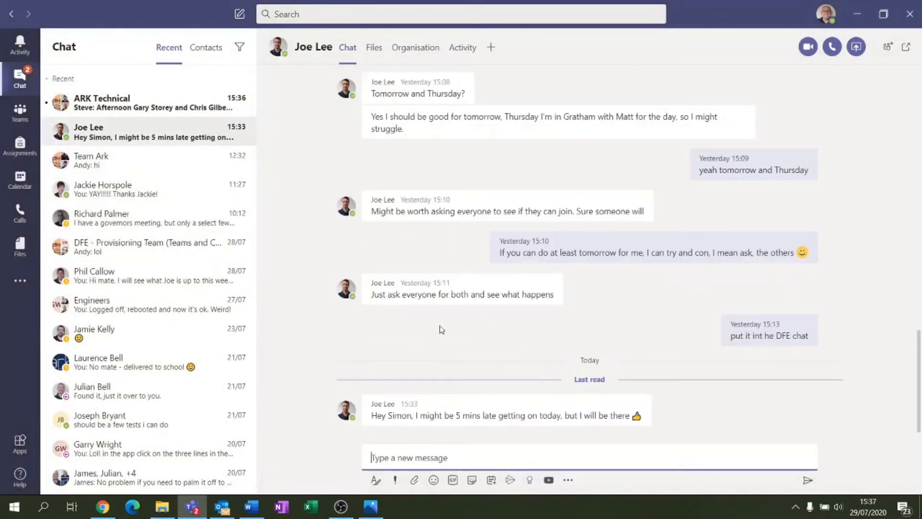
scroll(557, 361, "up", 7)
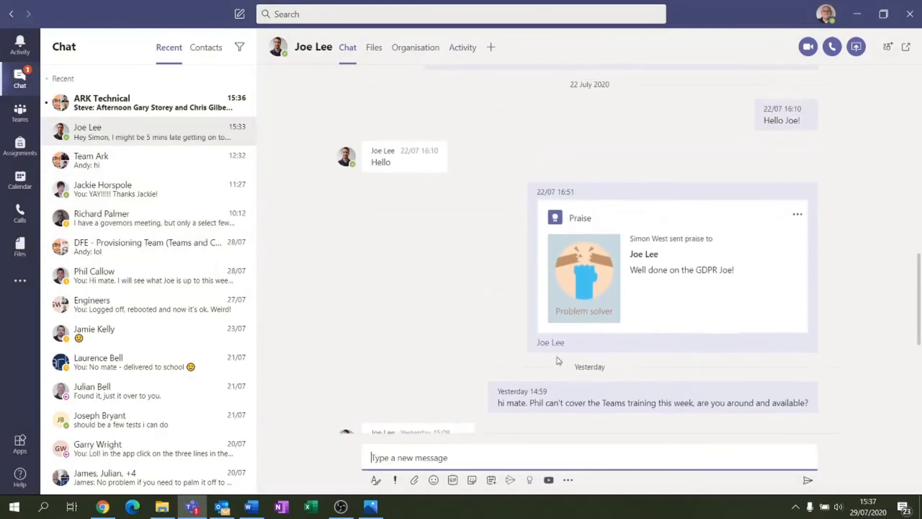
scroll(559, 361, "up", 1)
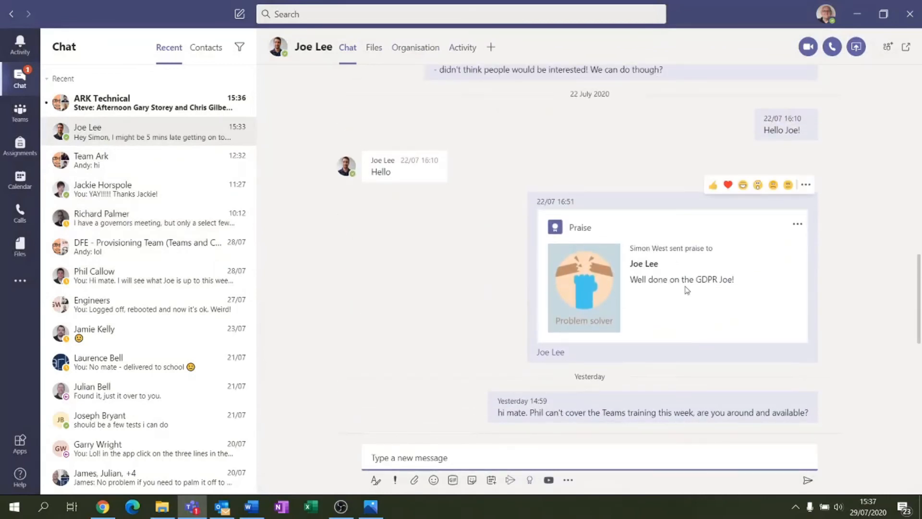
scroll(718, 275, "down", 8)
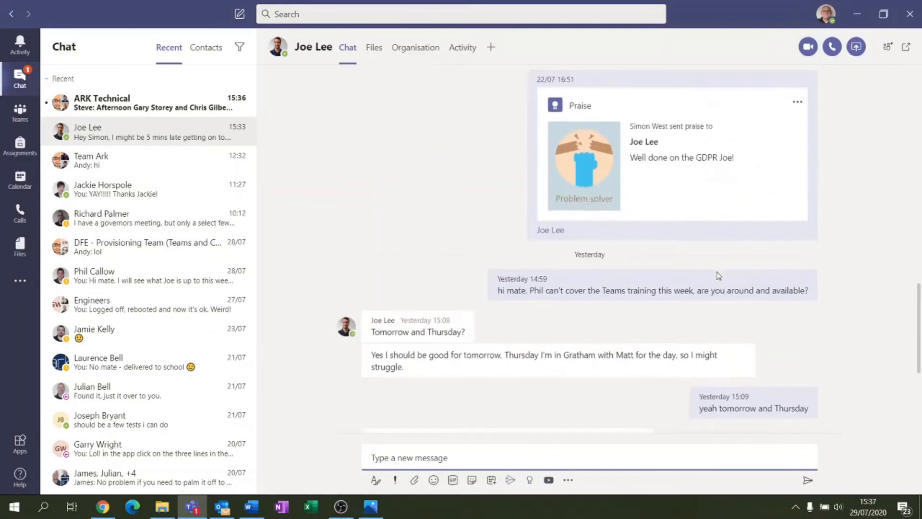
left_click(108, 156)
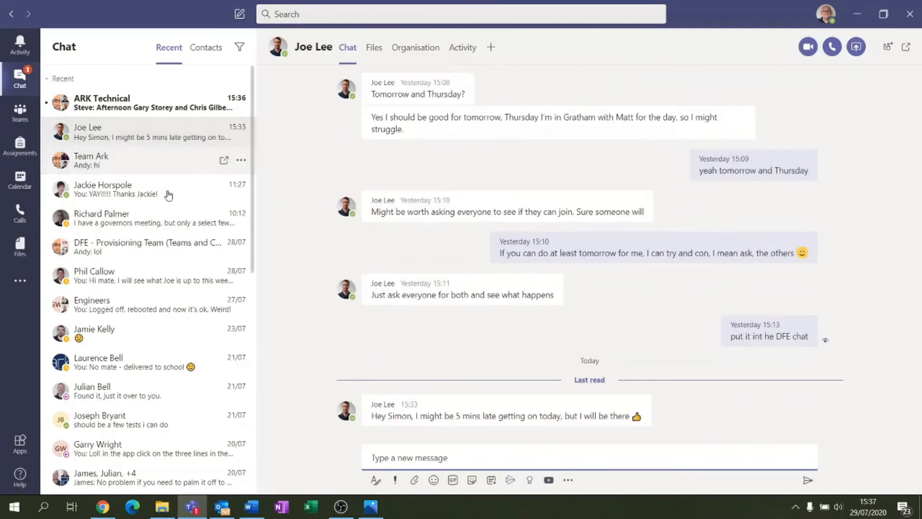
- Return to the Thor team's General channel, dismiss the chat notification and check the conversation box's messaging options
left_click(20, 113)
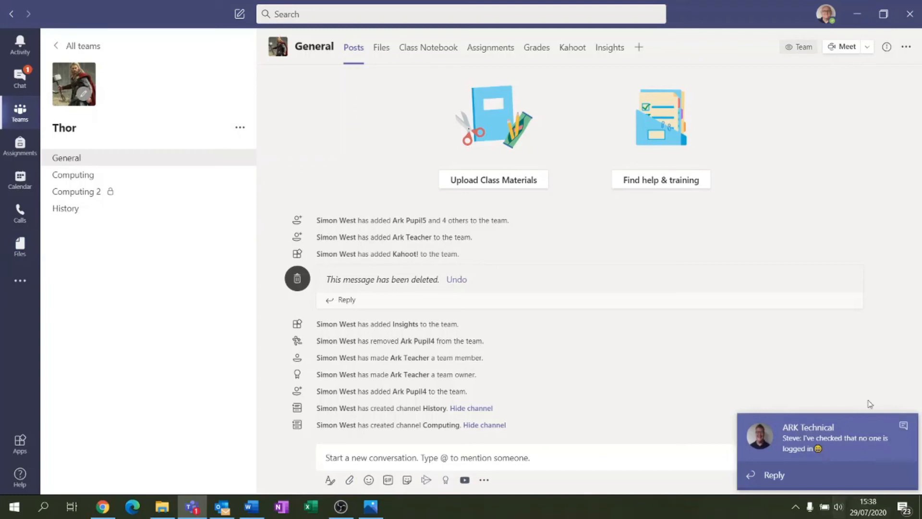
left_click(904, 426)
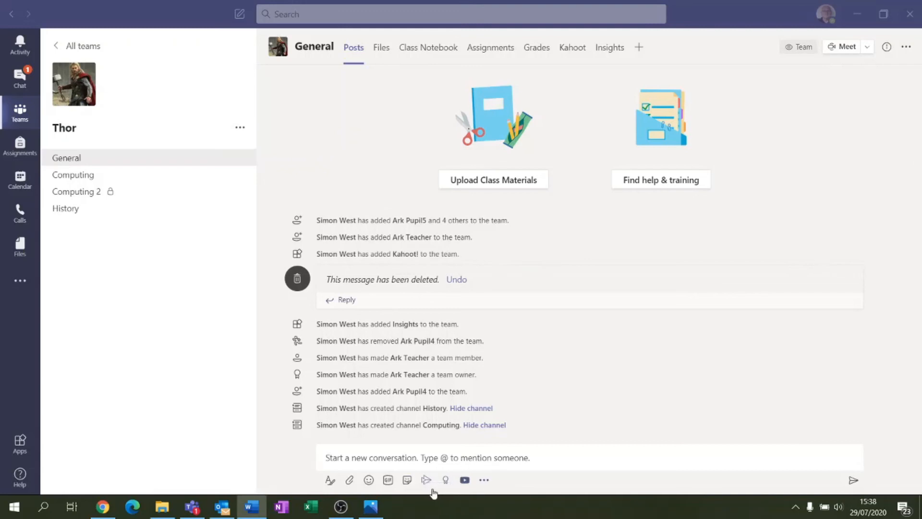
left_click(452, 457)
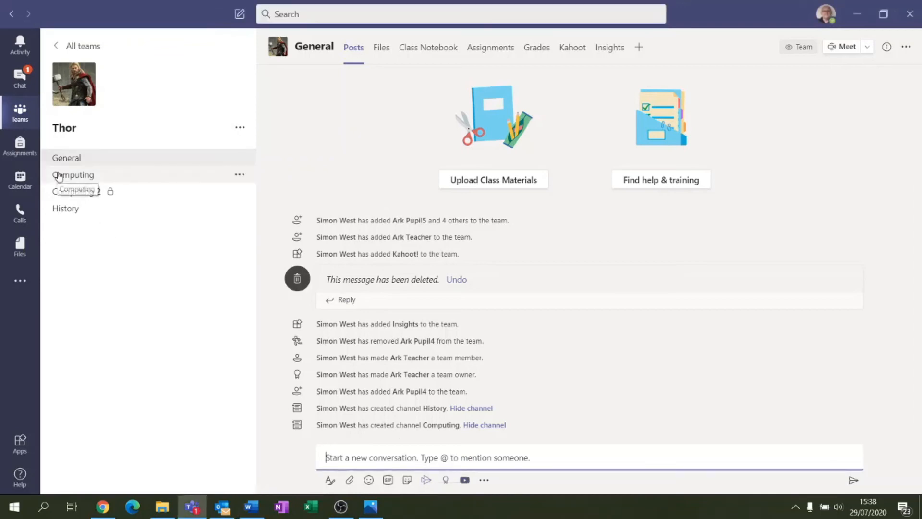
left_click(769, 248)
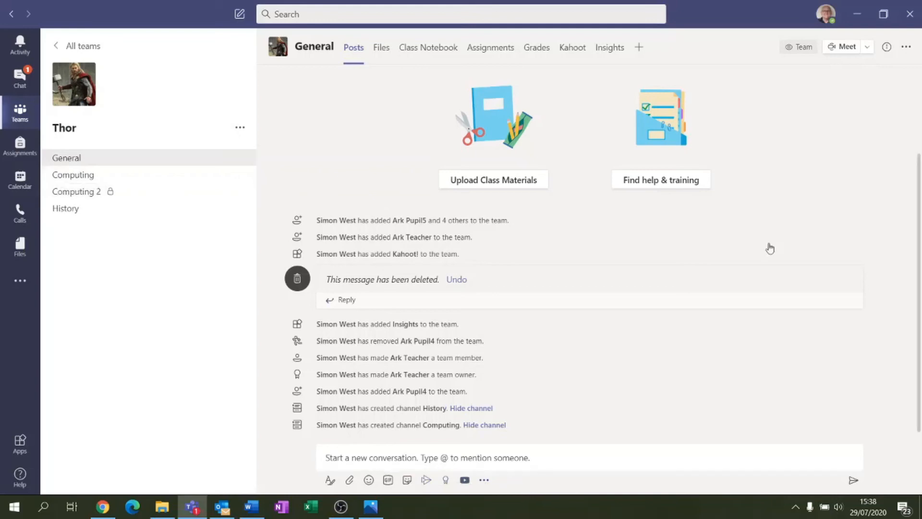
left_click(484, 480)
key("Escape")
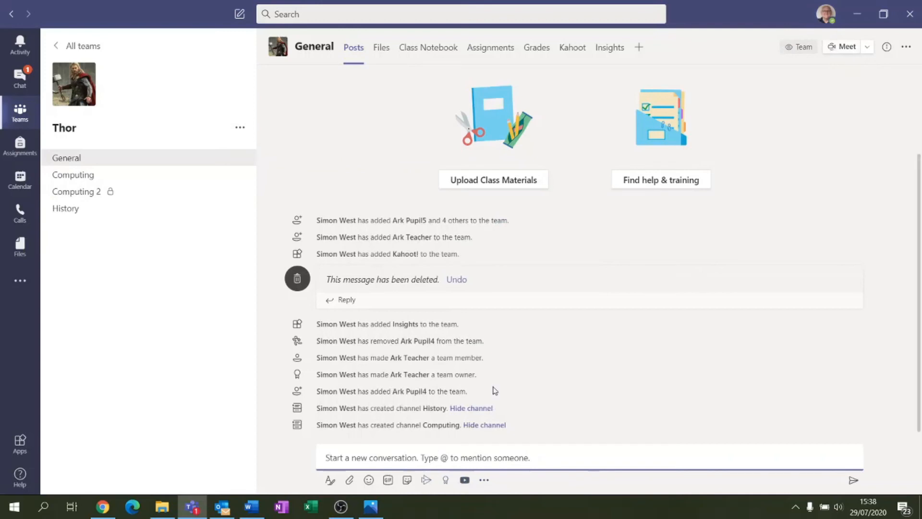
- Check the General channel's options for meeting now and scheduling a meeting, without starting one
left_click(842, 48)
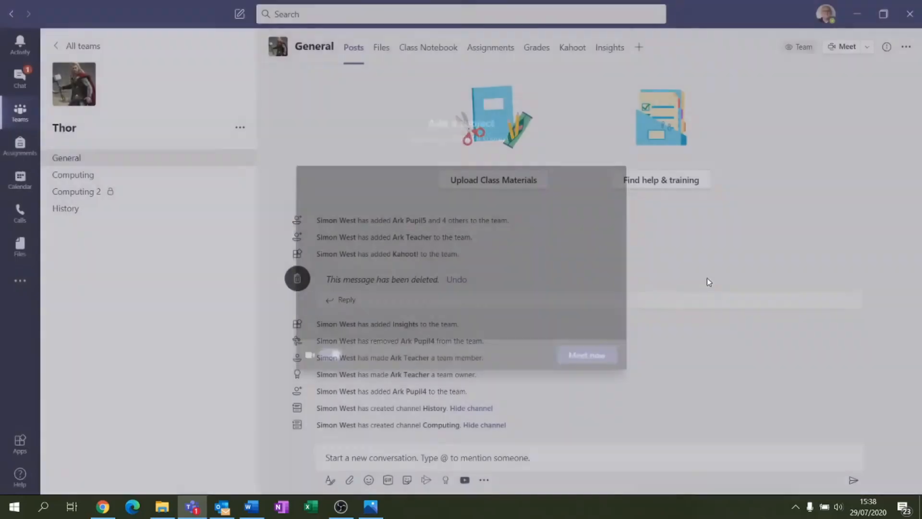
left_click(706, 277)
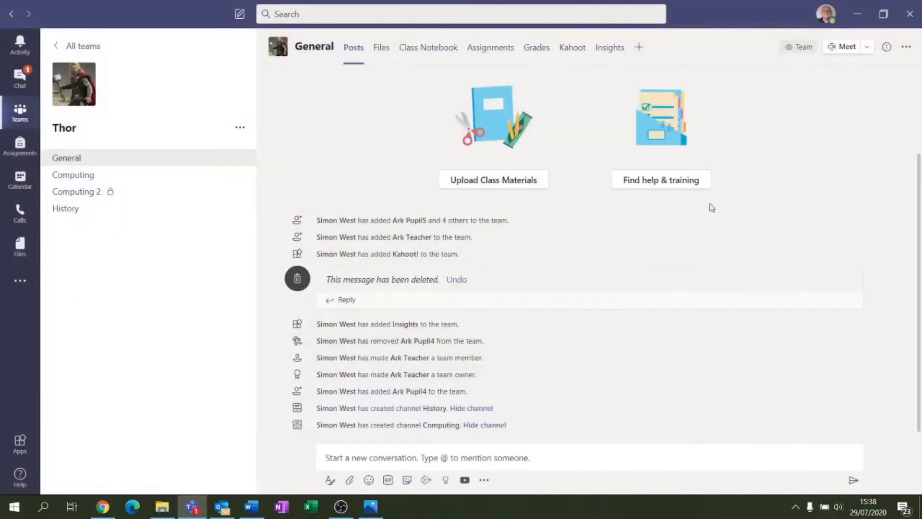
left_click(867, 47)
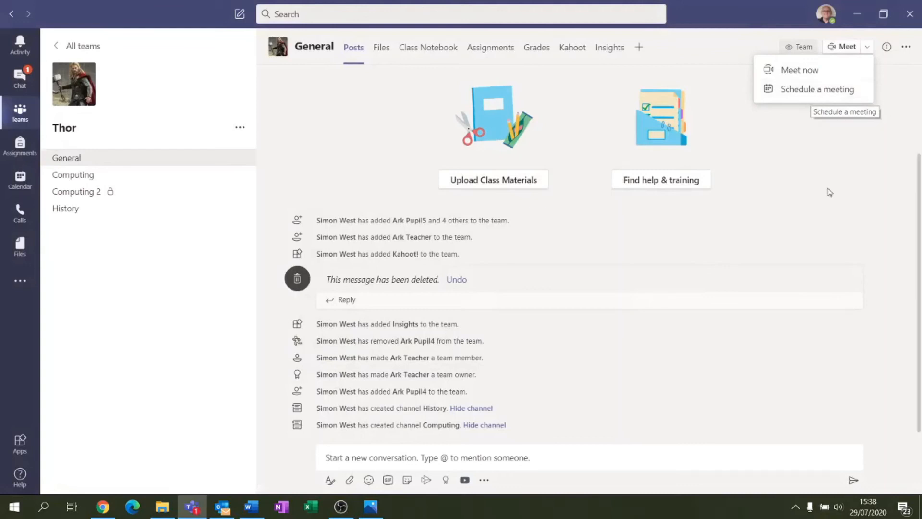
left_click(798, 193)
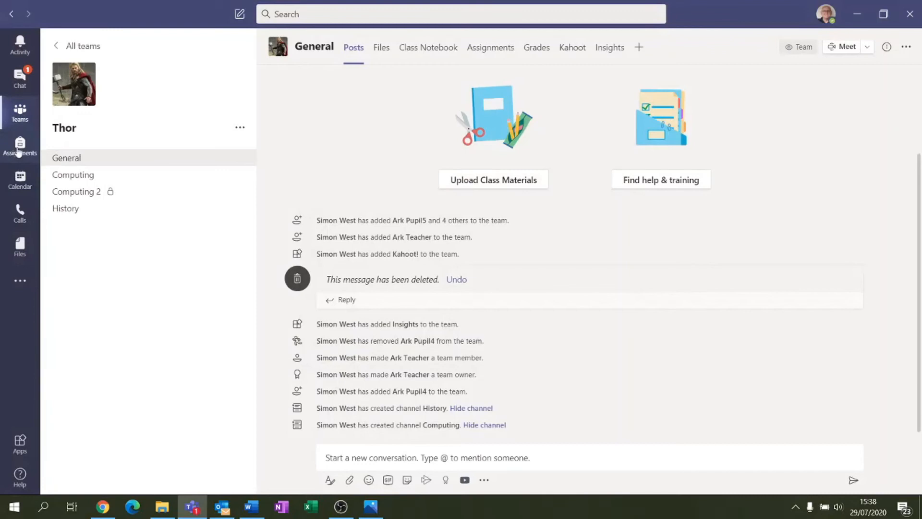
left_click(20, 179)
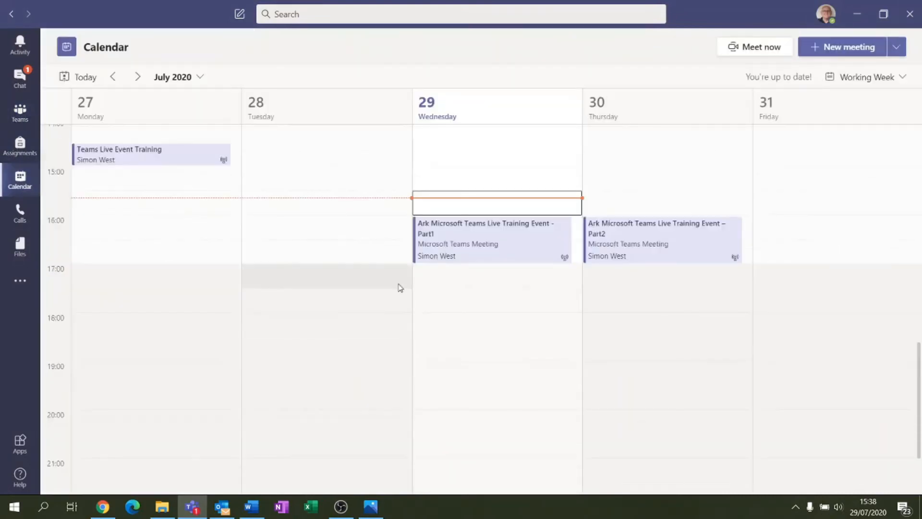
scroll(396, 290, "up", 4)
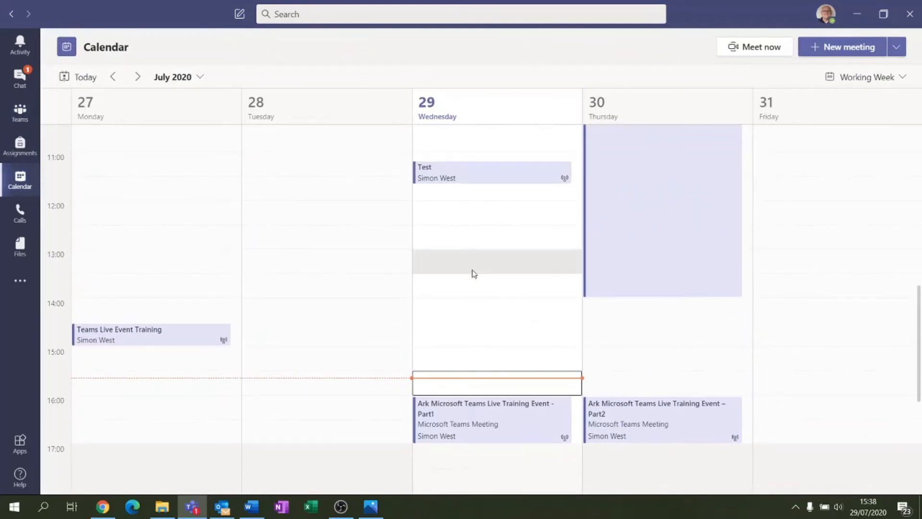
scroll(472, 272, "down", 3)
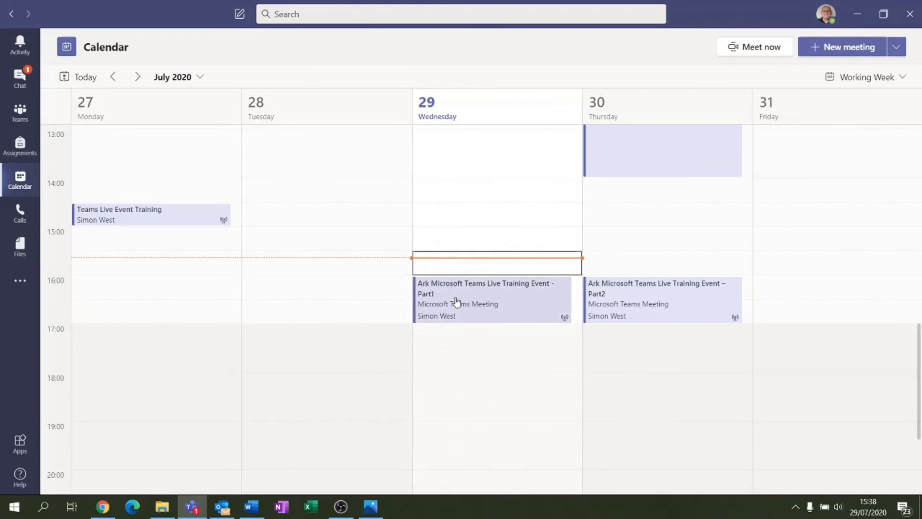
left_click(218, 504)
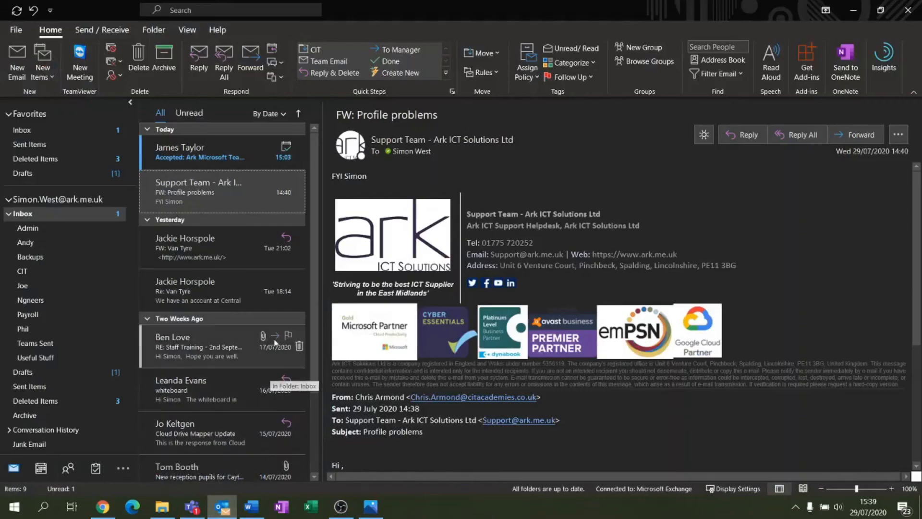
mouse_move(56, 477)
left_click(48, 474)
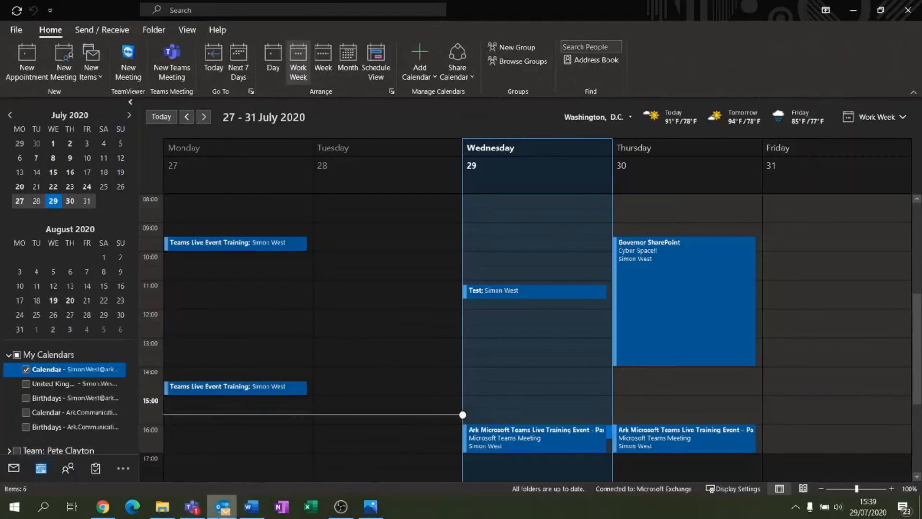
- Return to Teams and start a new meeting titled "Help!!!" for 30 Jul 2020, 14:30 to 15:00
left_click(198, 513)
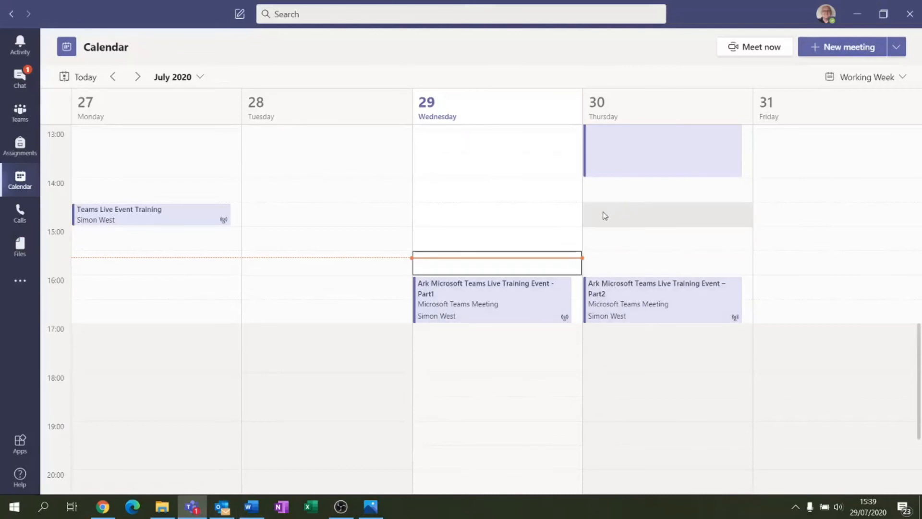
left_click(605, 216)
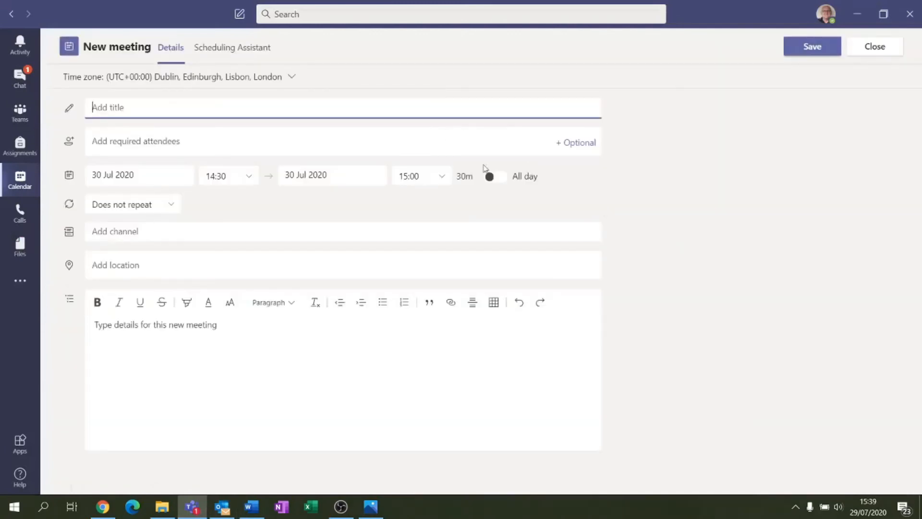
type("Help!!!")
left_click(223, 141)
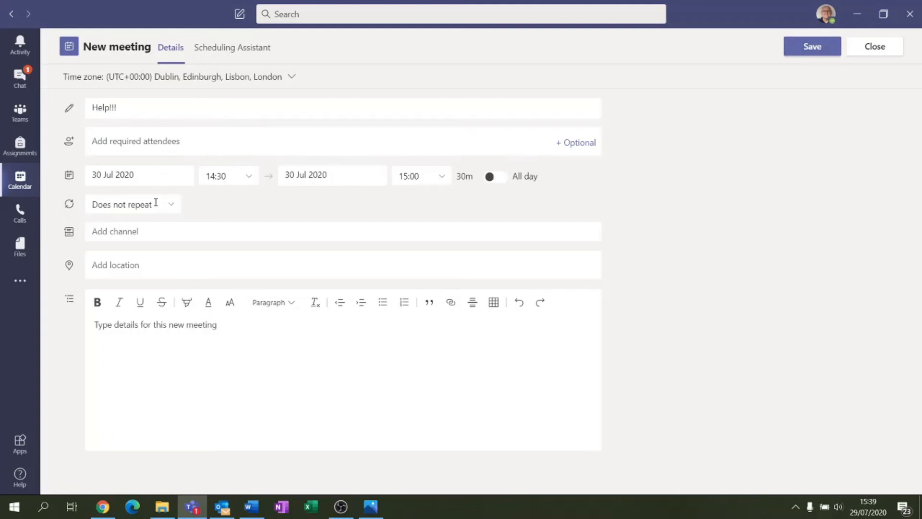
- Examine the meeting's repeat options and the custom recurrence end date, leaving without saving a recurrence
left_click(178, 208)
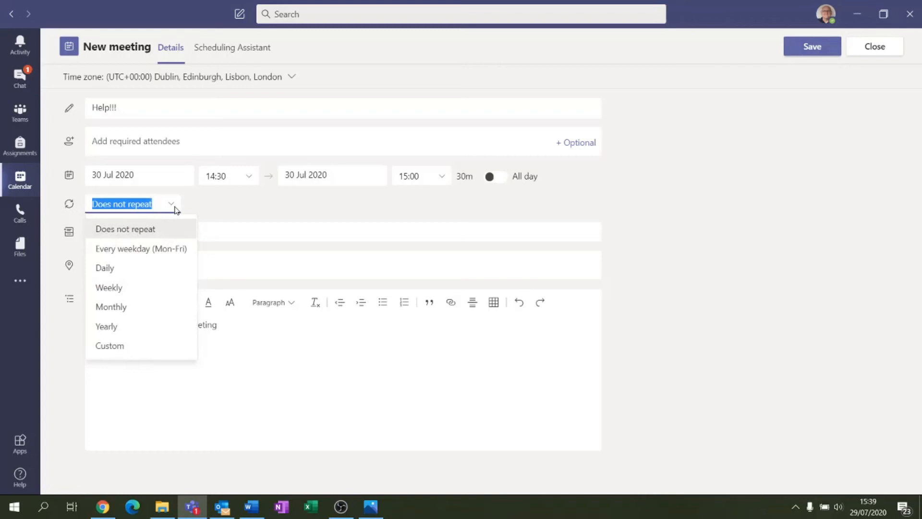
left_click(109, 348)
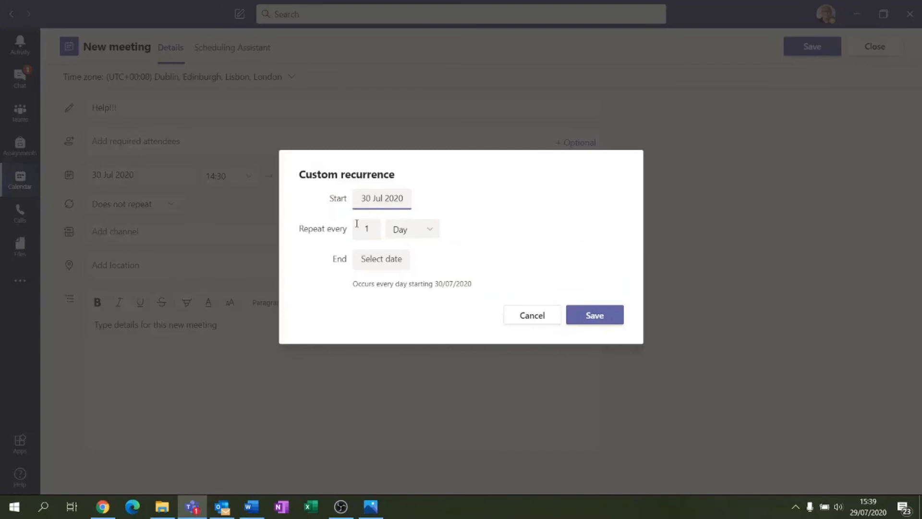
left_click(389, 263)
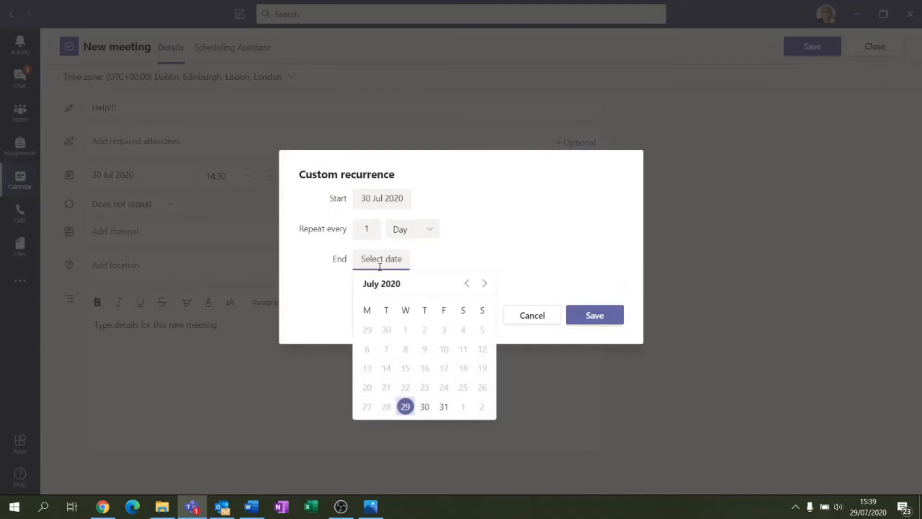
left_click(528, 315)
left_click(531, 316)
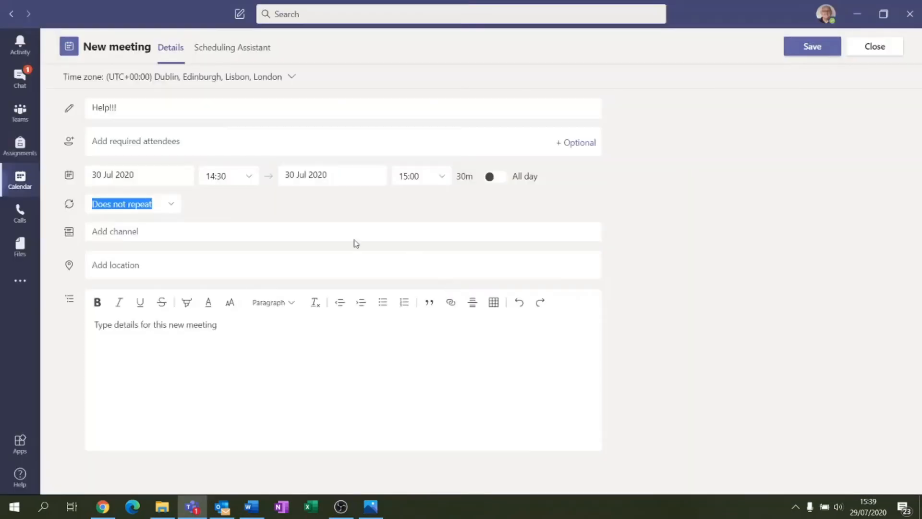
- Assign the meeting to the Thor team's General channel, enter "Details" as its description and send it
left_click(109, 239)
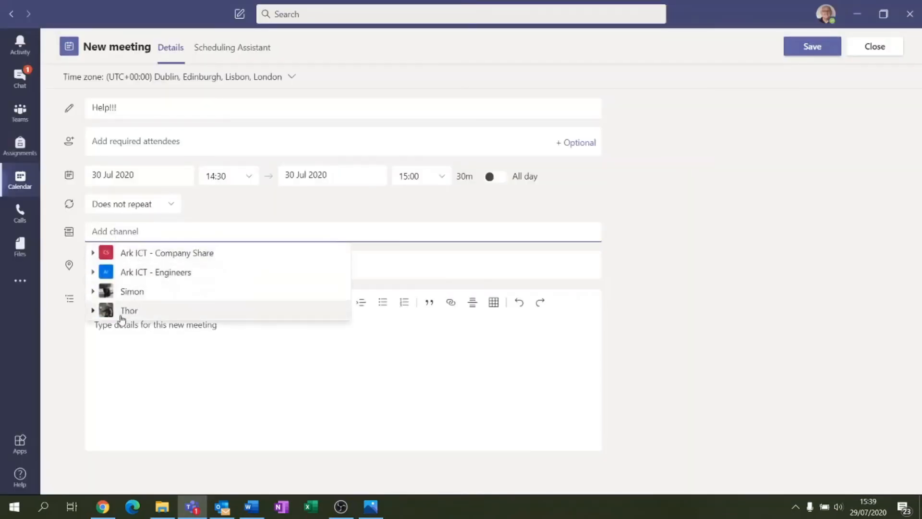
left_click(97, 317)
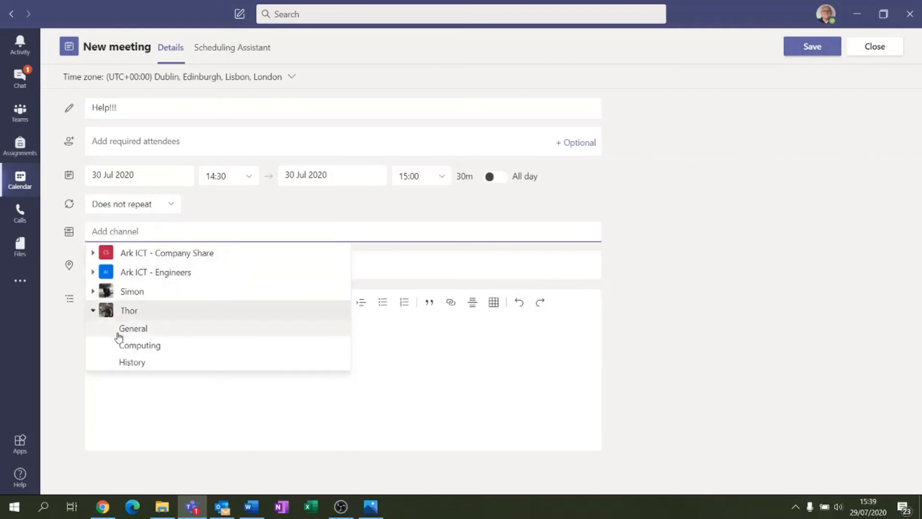
left_click(160, 336)
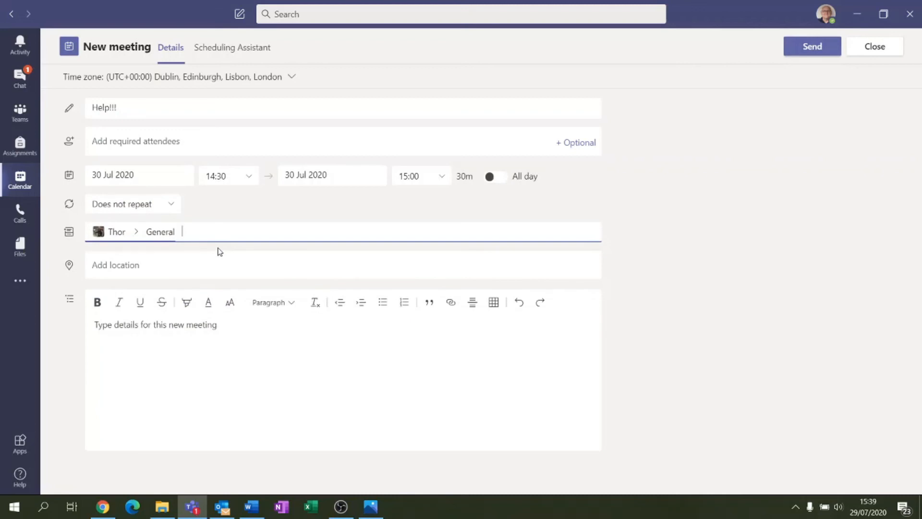
left_click(249, 333)
type("De")
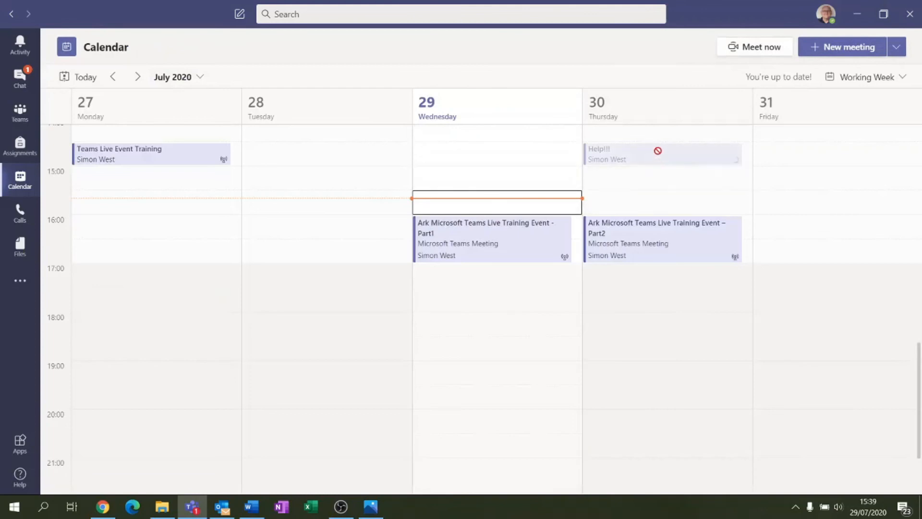
- Refresh the calendar by moving to the following week and back to check the Help!!! meeting on Thursday
scroll(659, 155, "up", 1)
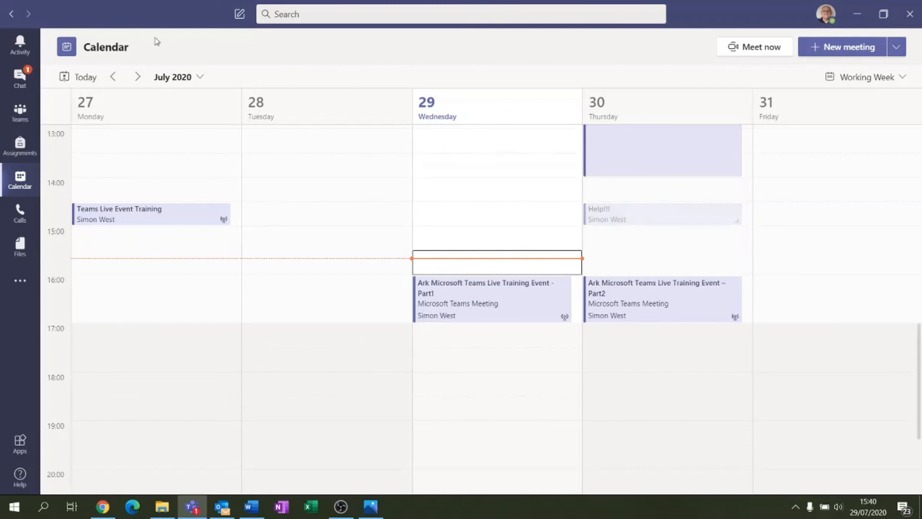
left_click(140, 79)
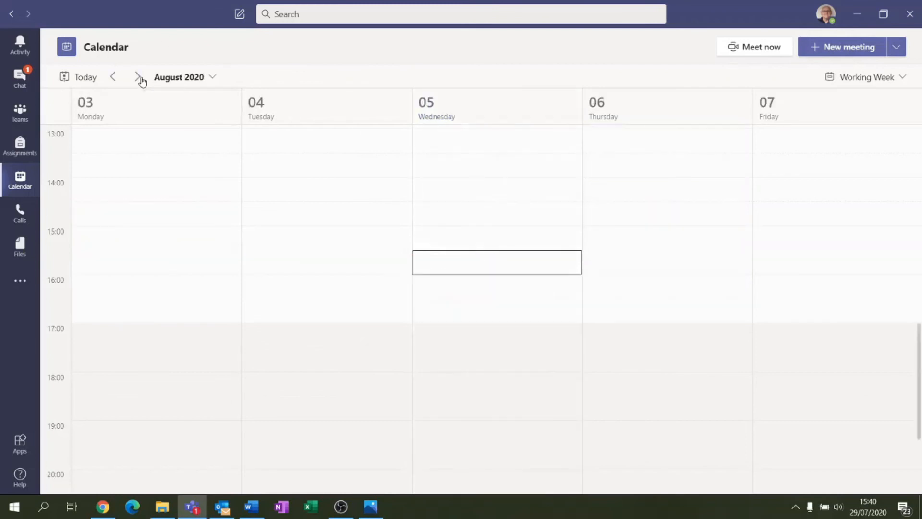
left_click(113, 76)
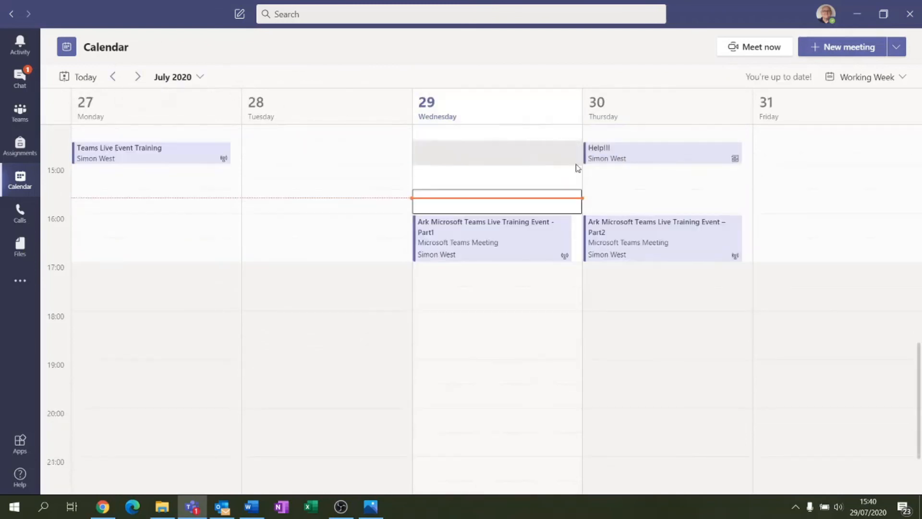
left_click(222, 505)
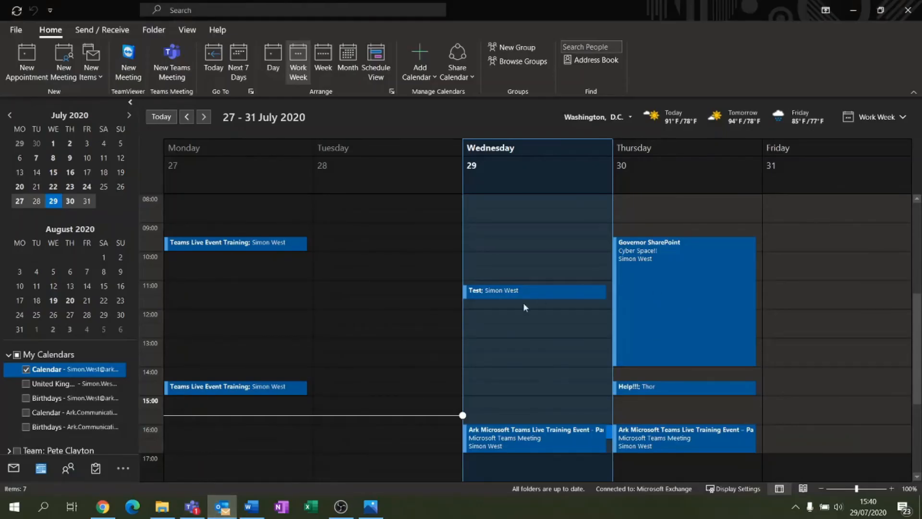
left_click(645, 404)
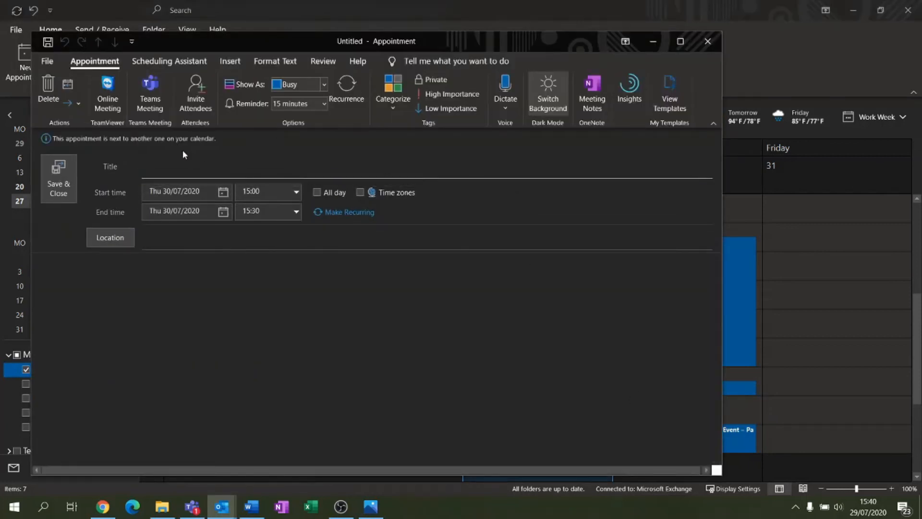
type("Clean")
key("BackSpace")
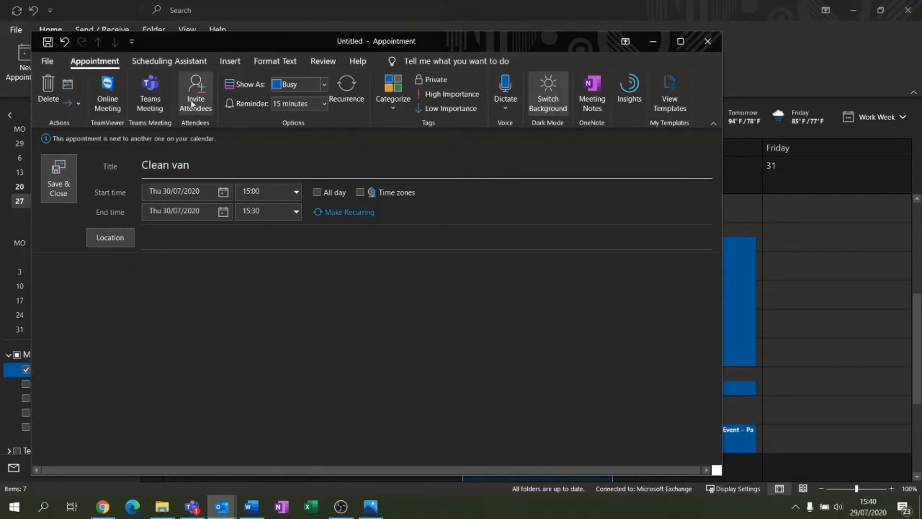
left_click(56, 187)
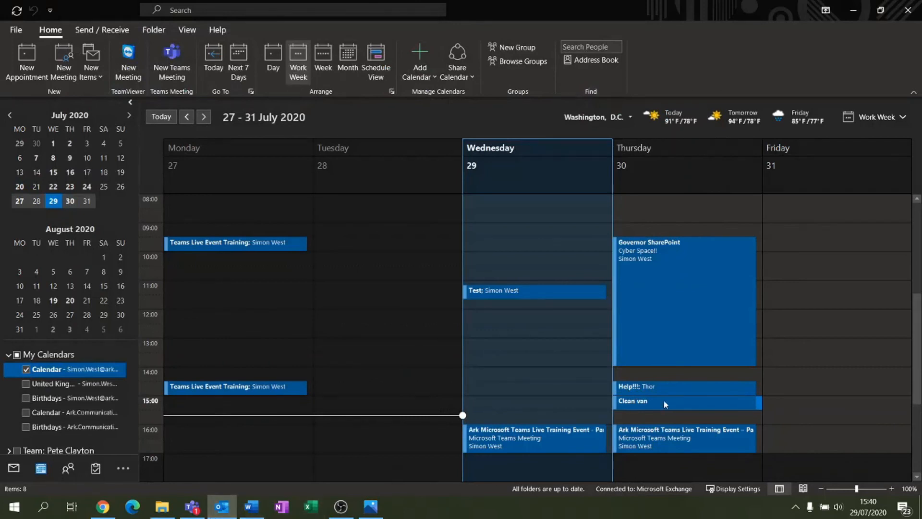
- Return to the Teams calendar and reload the week of 27 July to check for the Clean van appointment
left_click(193, 508)
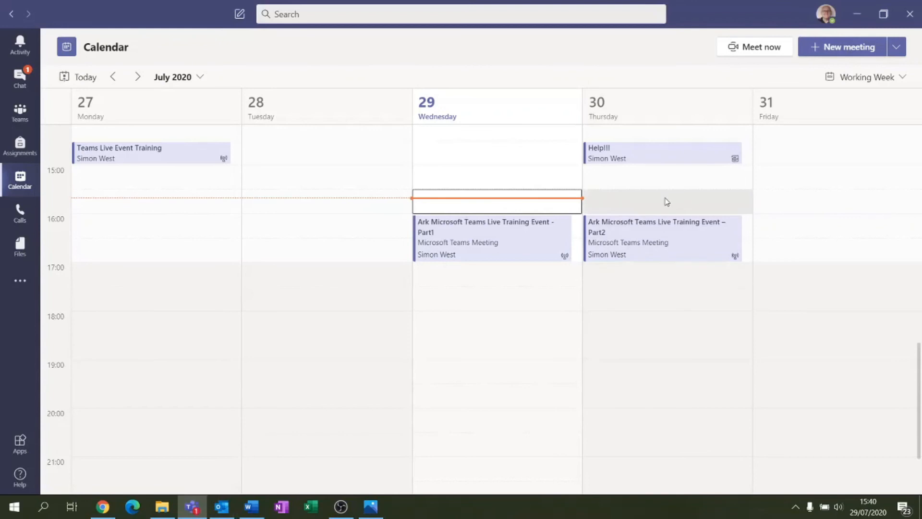
left_click(667, 202)
left_click(883, 52)
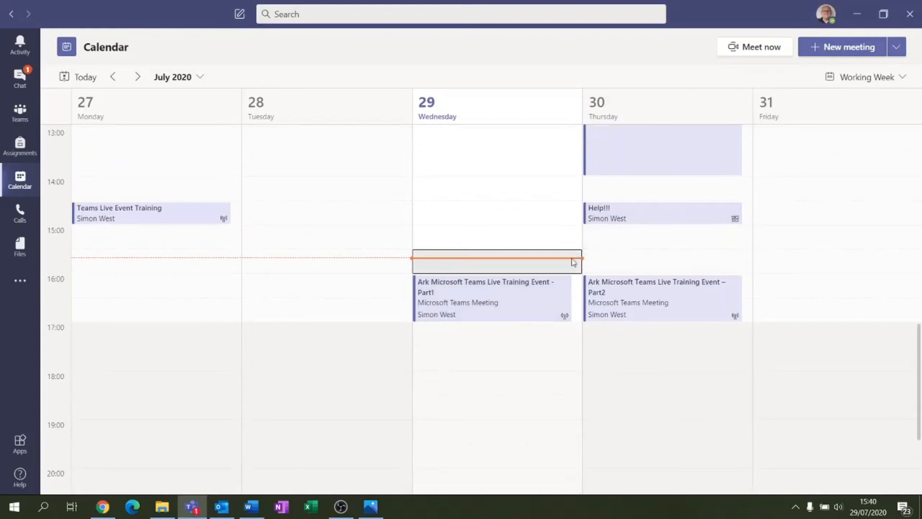
left_click(137, 78)
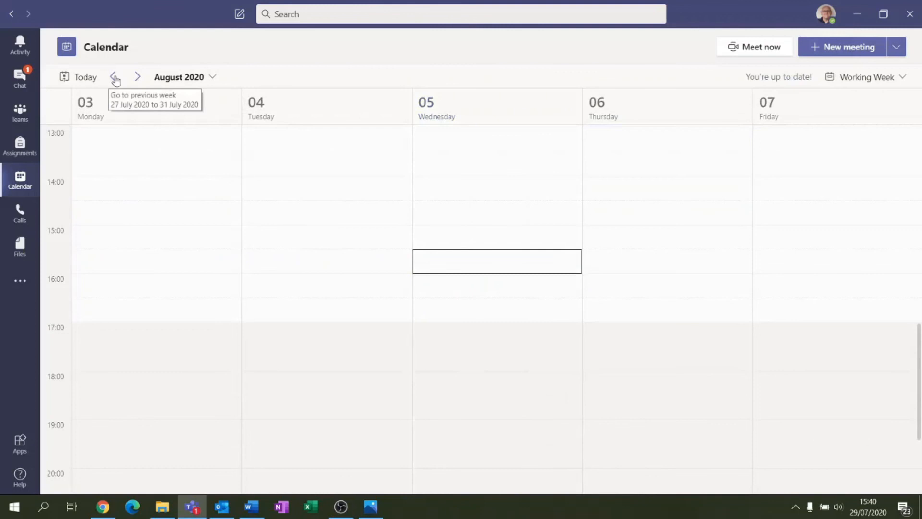
left_click(114, 78)
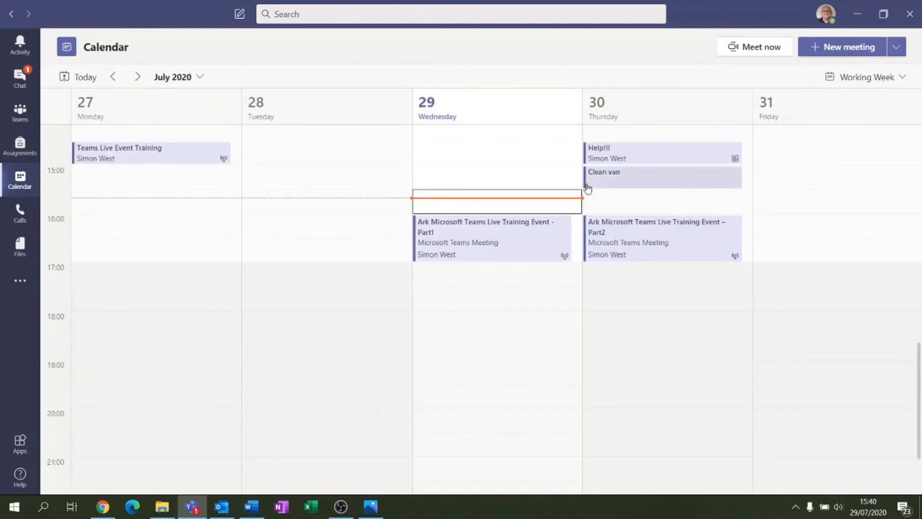
- Switch back to Outlook and delete the Clean van appointment from Thursday
left_click(221, 506)
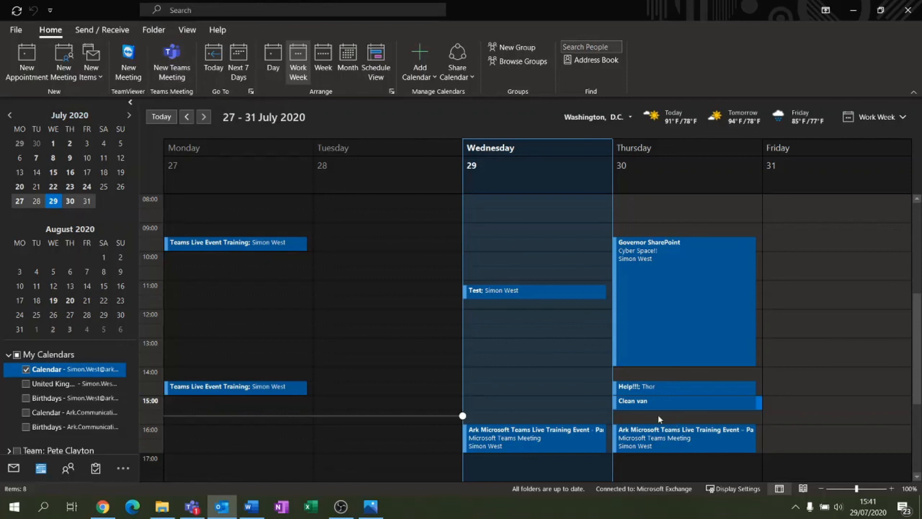
double_click(656, 402)
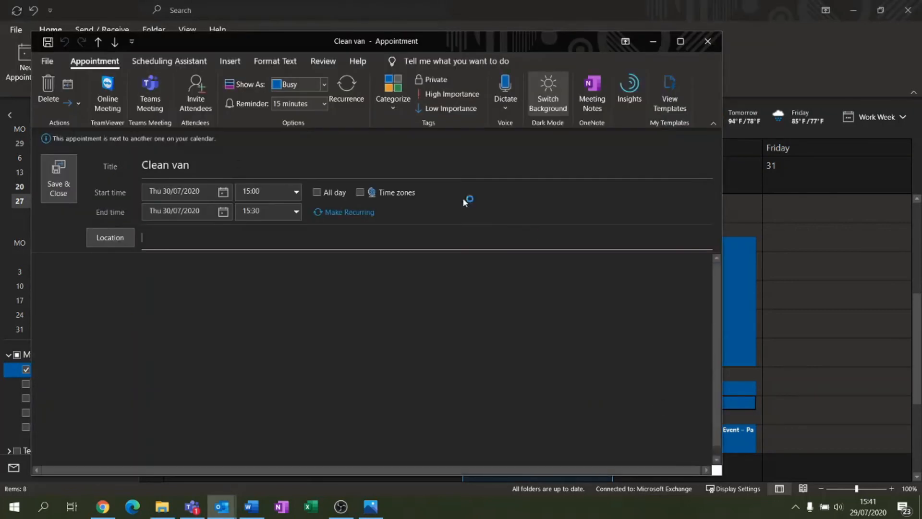
left_click(48, 89)
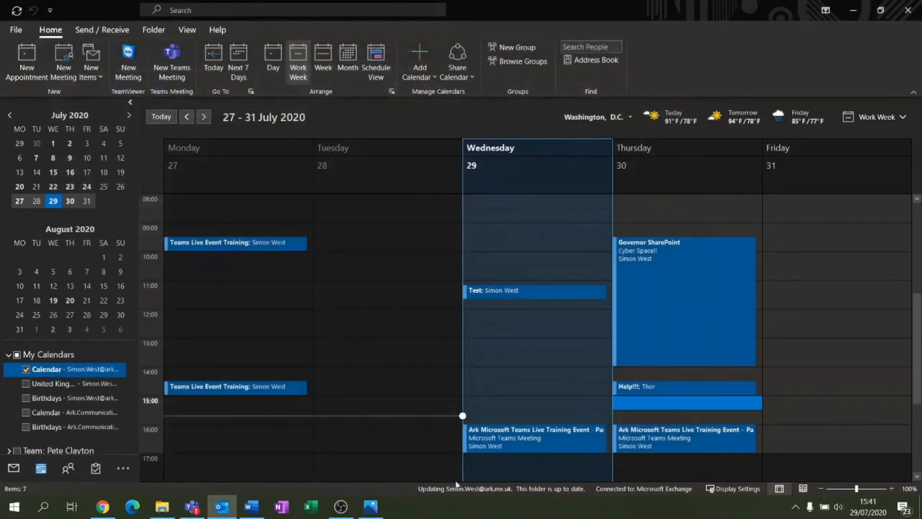
- Go back to the Teams calendar and refresh it by opening and closing a blank meeting form, checking that Clean van is gone
left_click(192, 506)
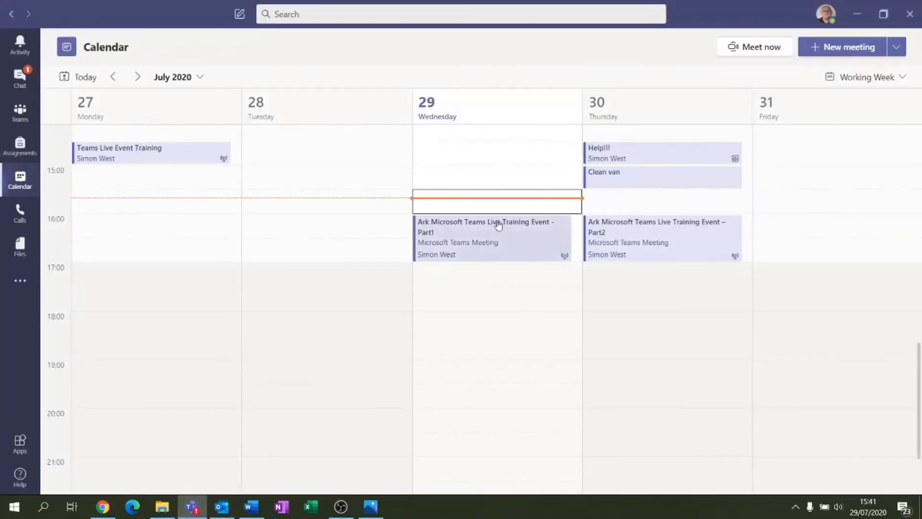
left_click(618, 202)
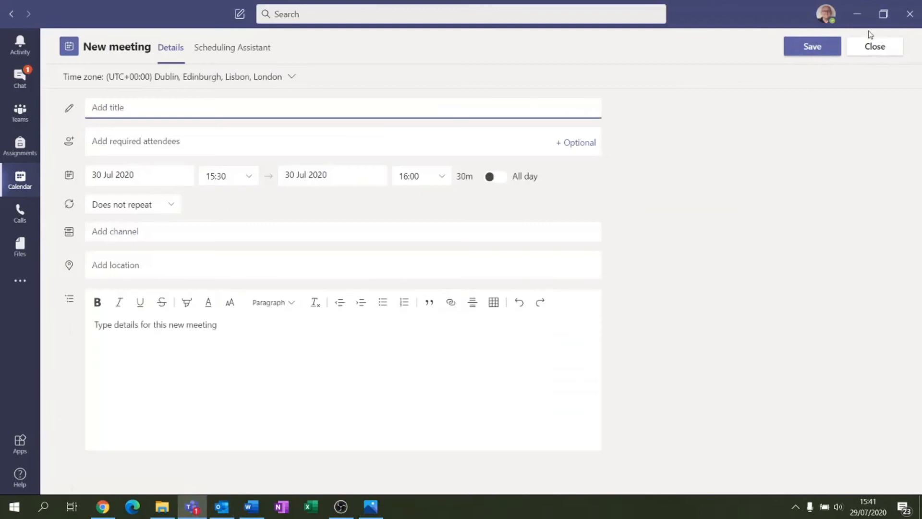
left_click(831, 39)
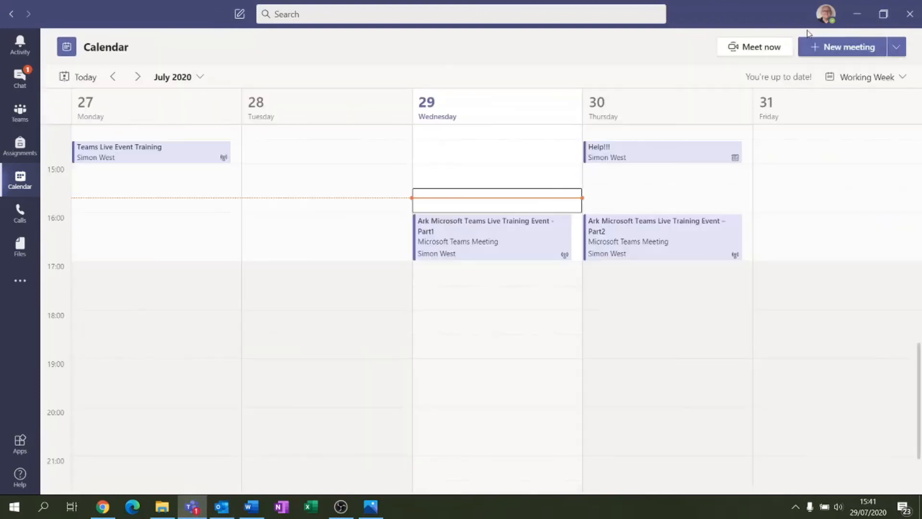
- Cancel the Help!!! meeting on Thursday 30 July without adding a cancellation note
left_click(628, 153)
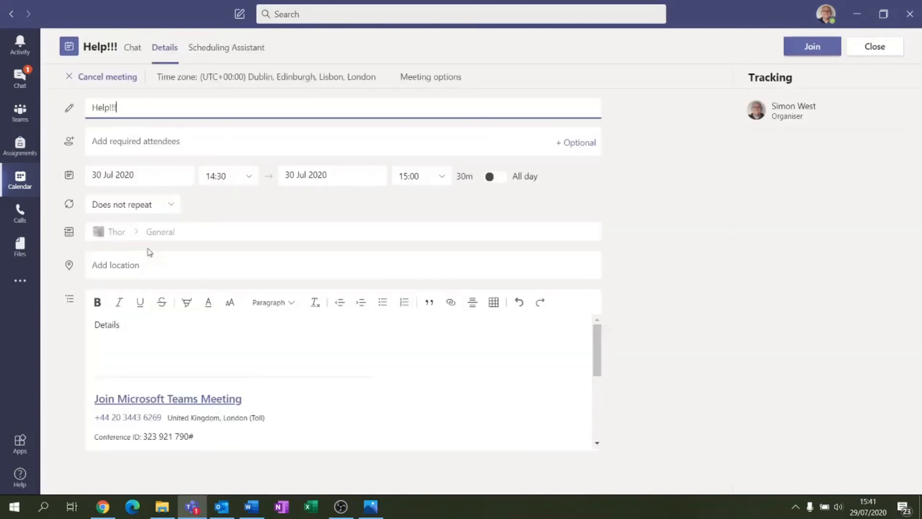
left_click(108, 77)
left_click(511, 293)
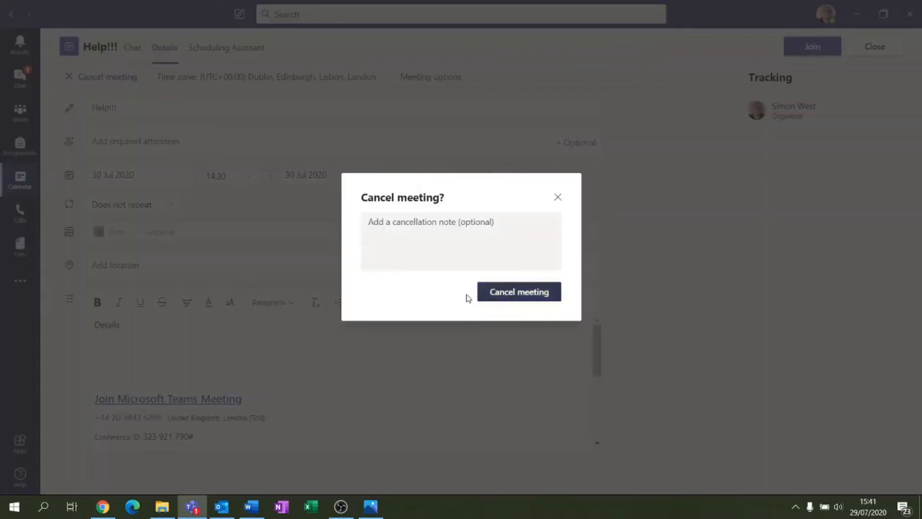
- Switch to Outlook, delete the Help!!! cancellation notice and check the 14:30 slot on Thursday 30 July
scroll(717, 224, "up", 4)
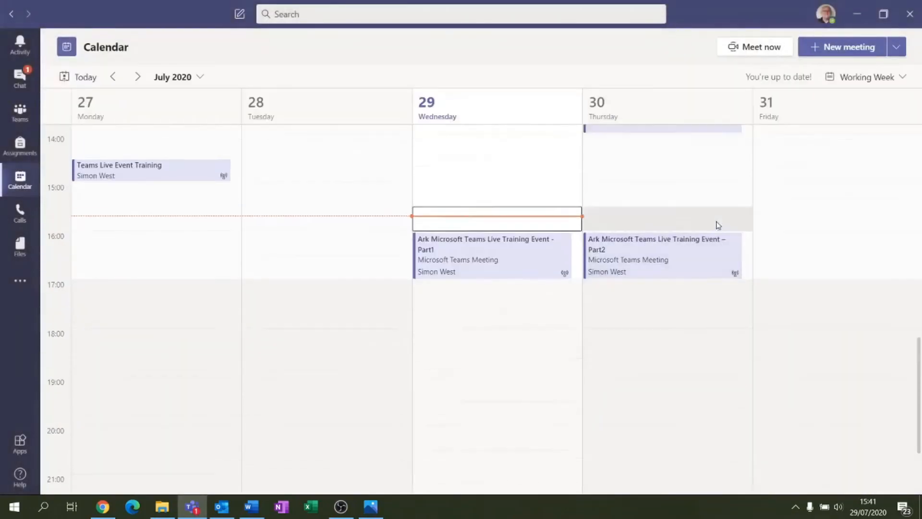
scroll(716, 220, "down", 1)
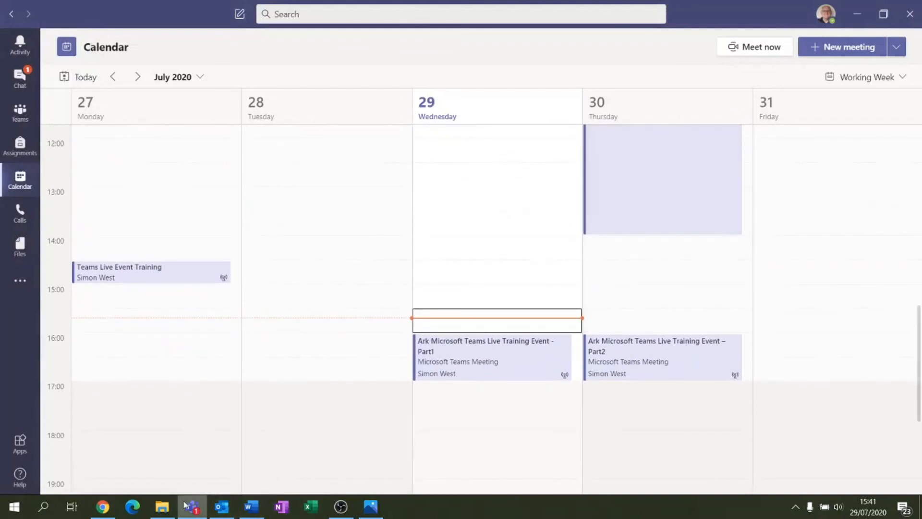
left_click(221, 506)
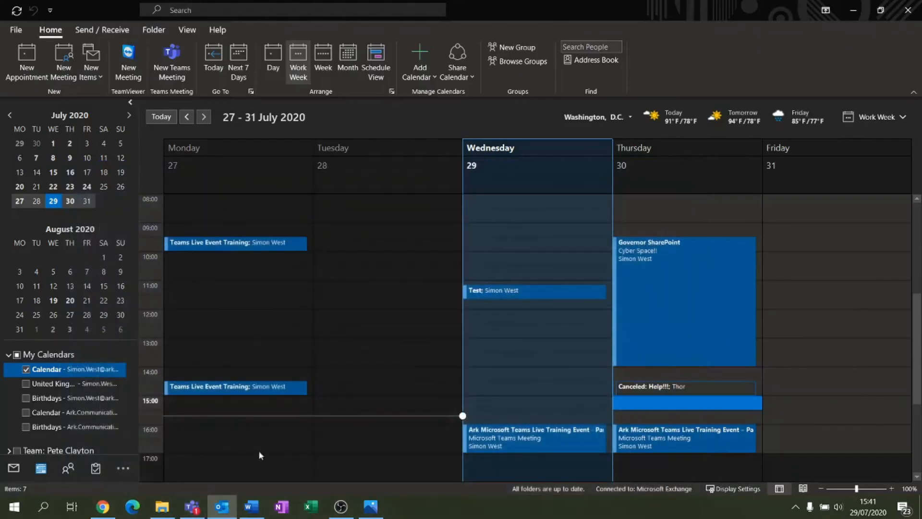
left_click(789, 385)
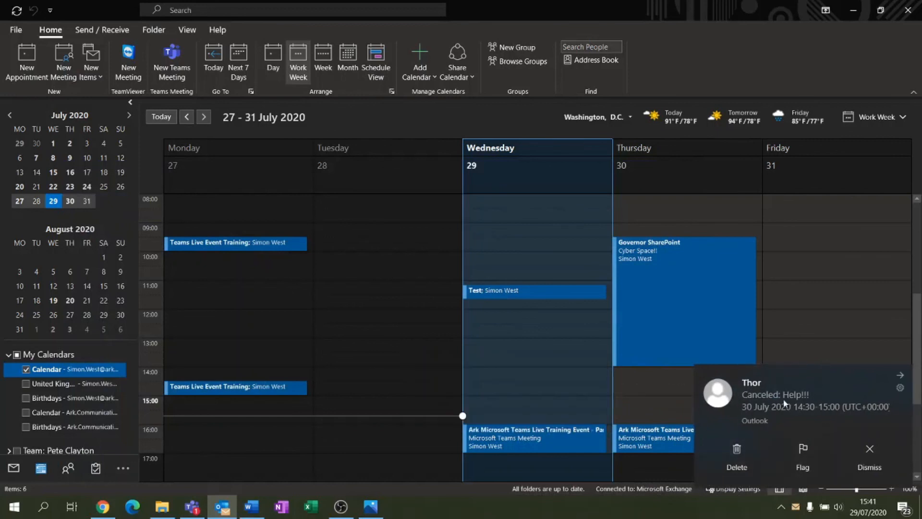
left_click(737, 465)
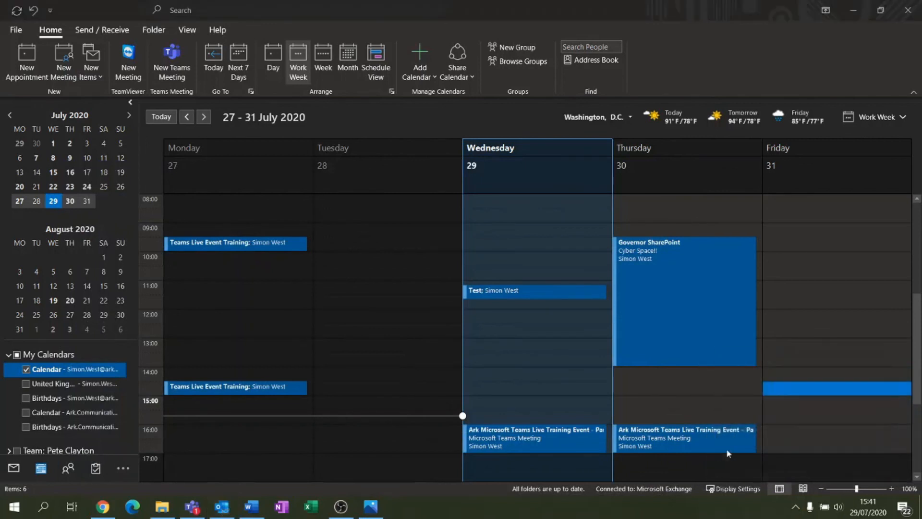
left_click(677, 380)
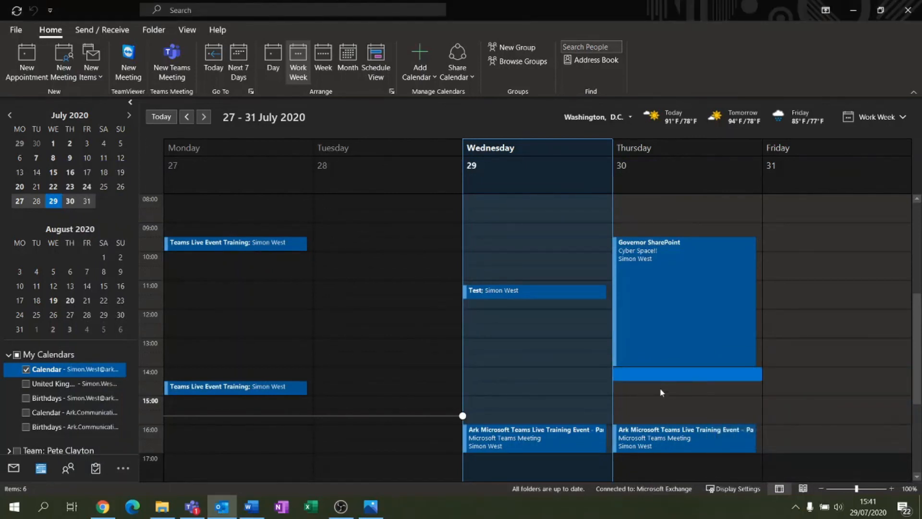
left_click(661, 393)
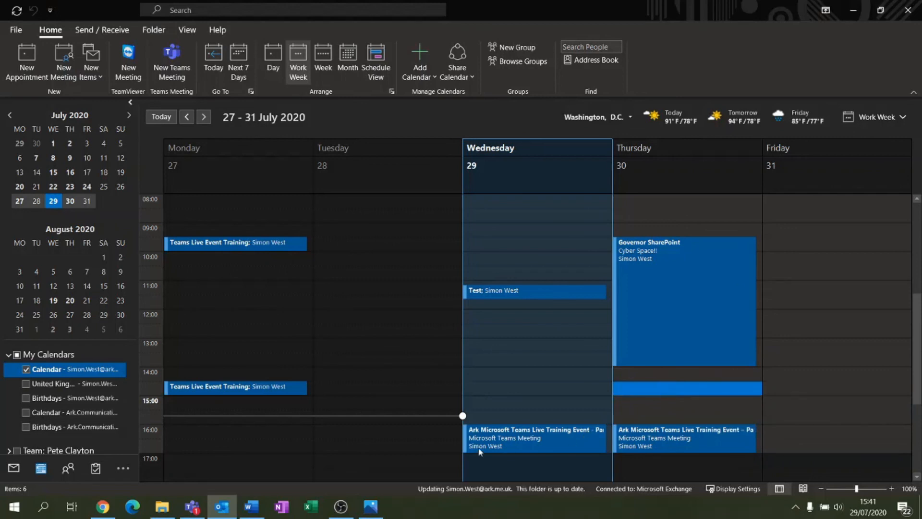
- Return to the Teams calendar and reload the week of 27 July to check for the cancelled Help!!! meeting
left_click(200, 508)
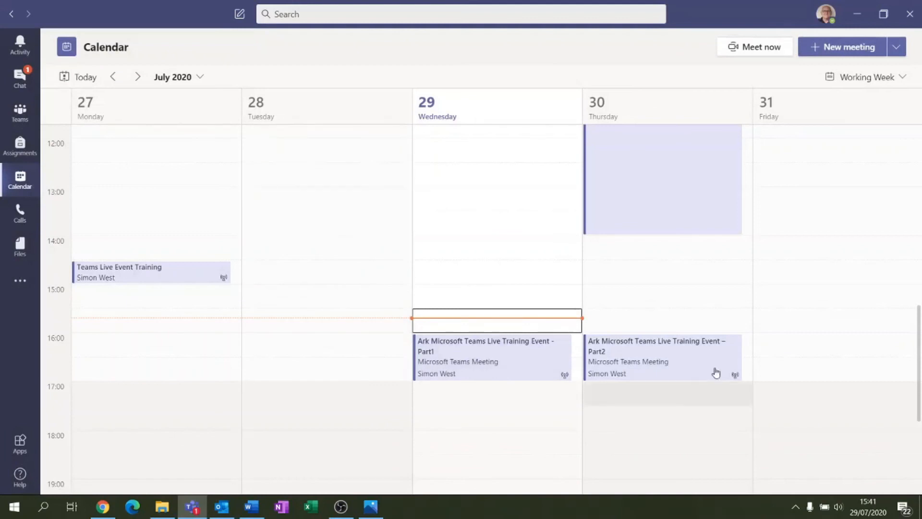
left_click(138, 77)
left_click(113, 84)
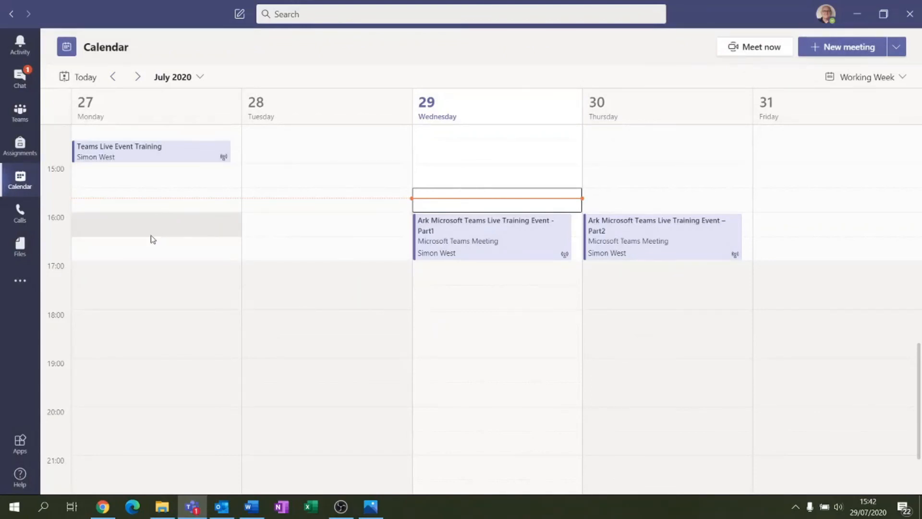
- Look through the speed dial groups in Calls, and open the form for adding a speed dial without adding anyone
left_click(19, 210)
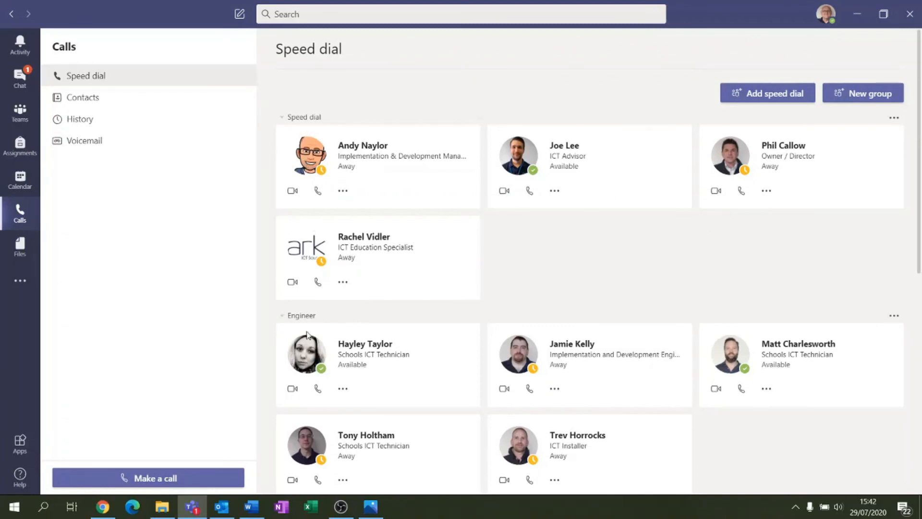
scroll(505, 415, "down", 3)
scroll(505, 416, "down", 3)
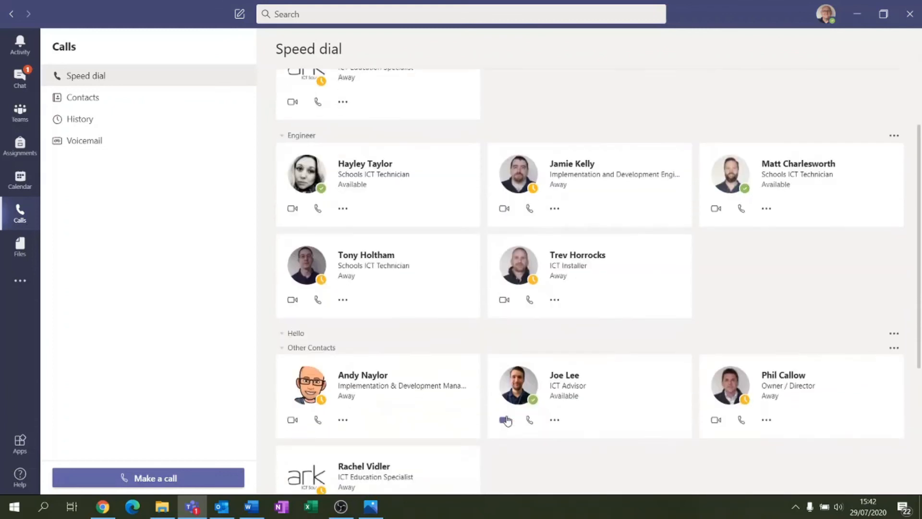
scroll(481, 408, "up", 3)
scroll(487, 402, "up", 3)
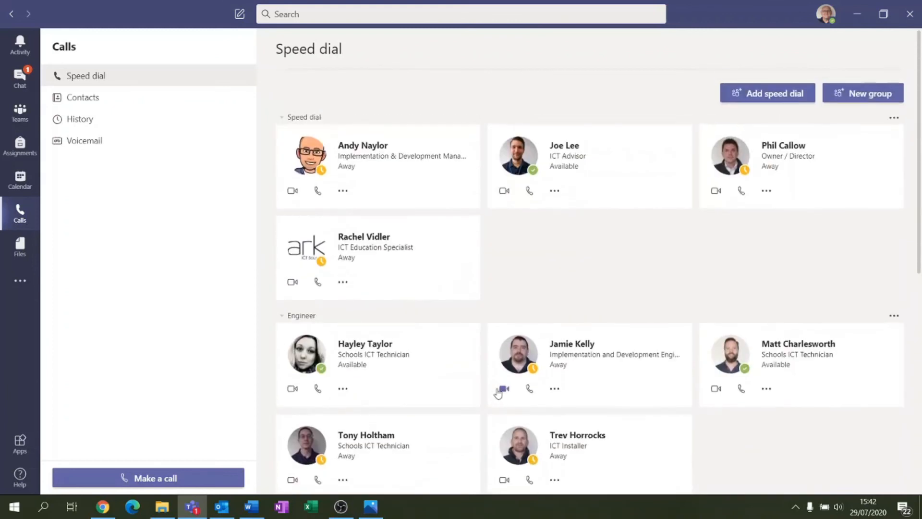
left_click(775, 99)
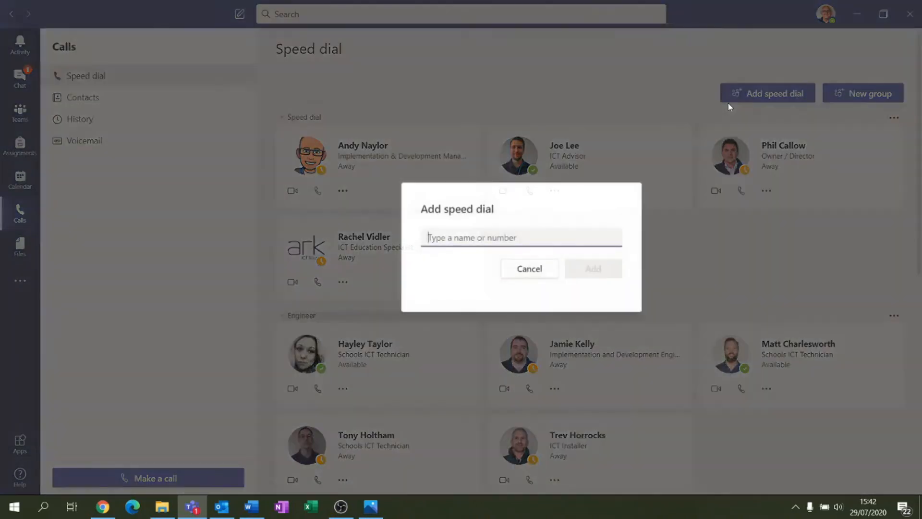
left_click(530, 269)
- Create a new contact group named bye
left_click(843, 98)
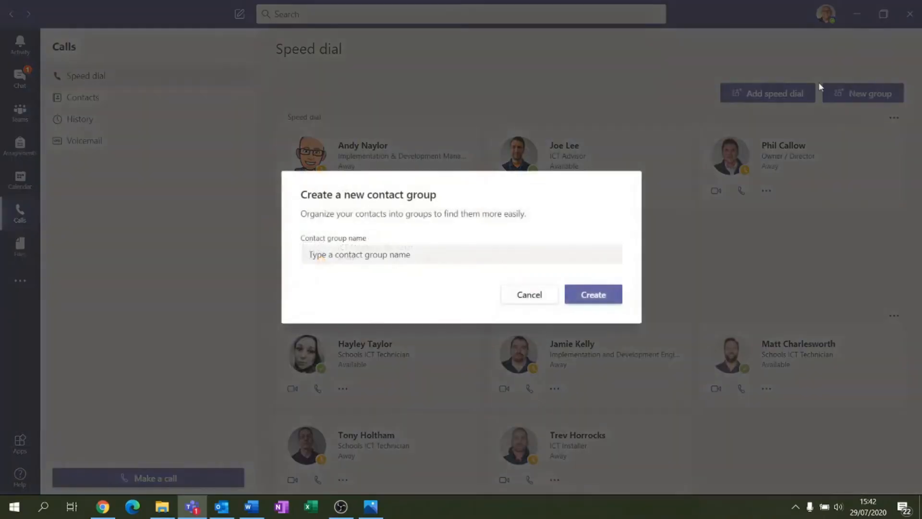
left_click(421, 257)
type("bye")
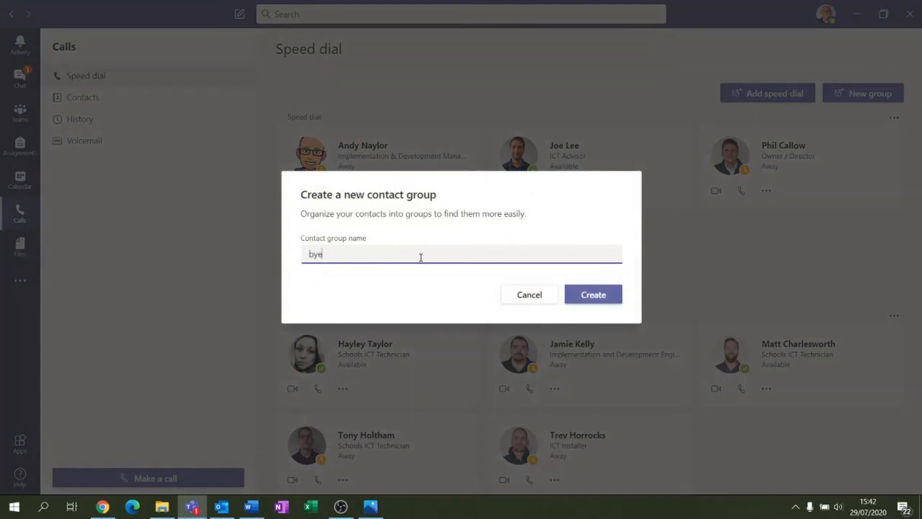
left_click(598, 300)
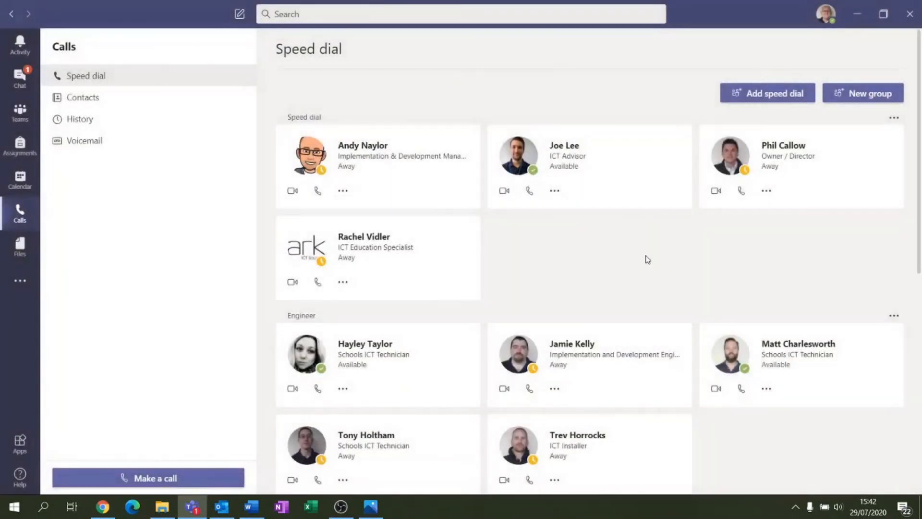
- Find the ICT Advisor colleague by name and add him as a contact to the bye group
scroll(336, 367, "down", 4)
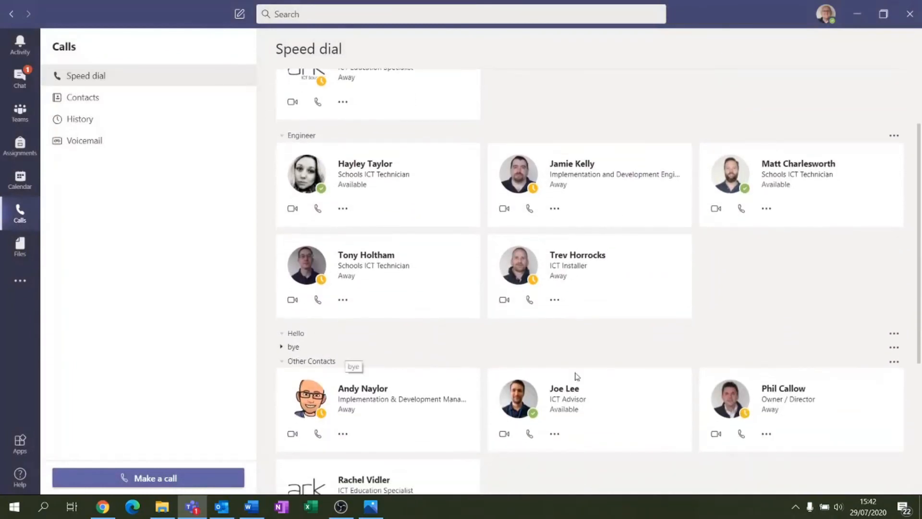
left_click(893, 347)
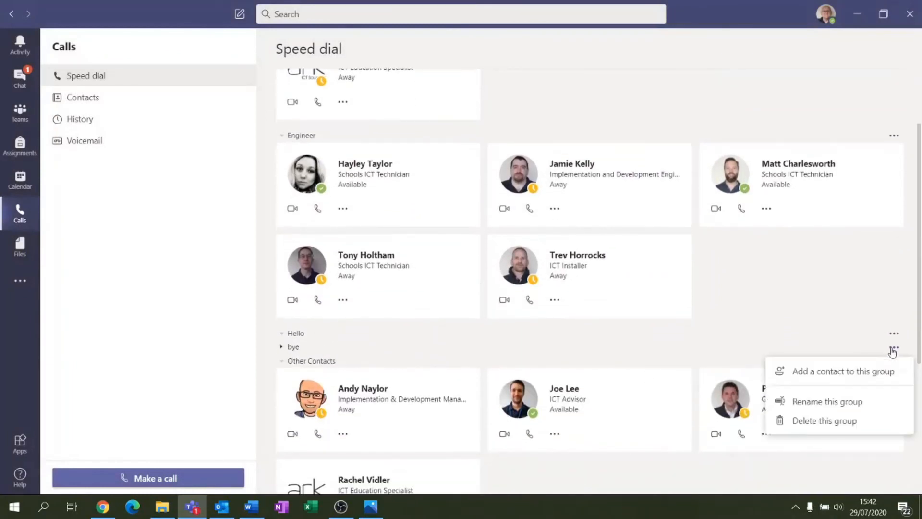
left_click(831, 380)
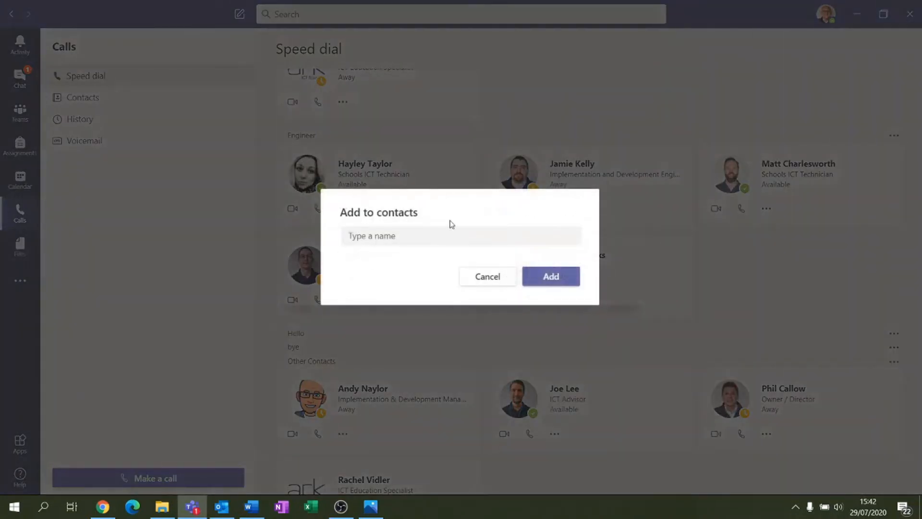
type("Joe")
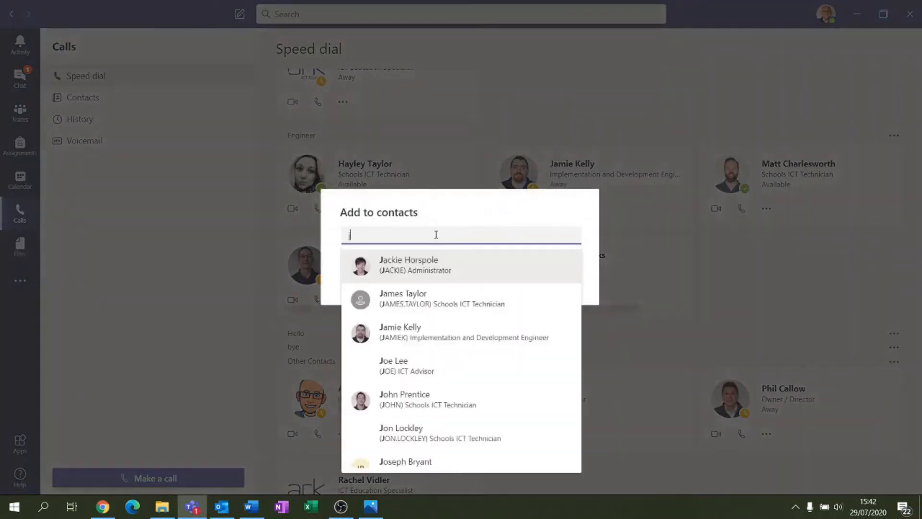
left_click(390, 253)
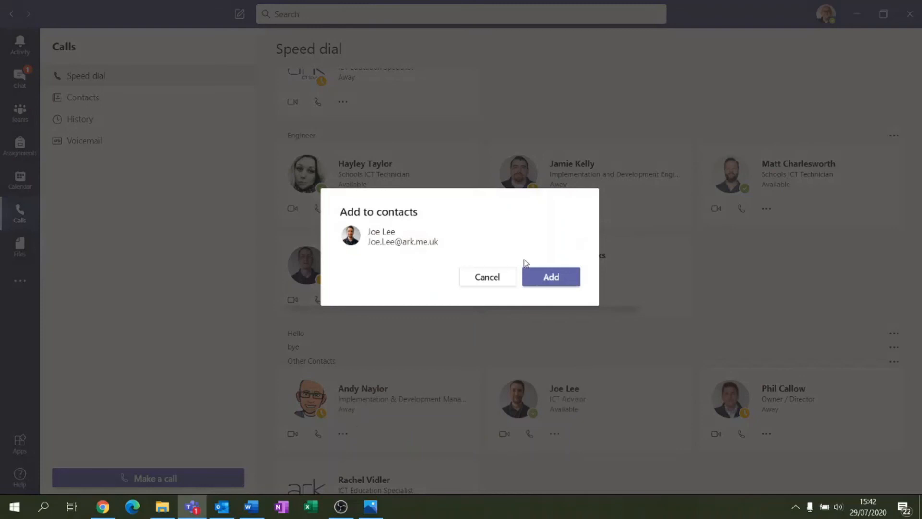
left_click(552, 280)
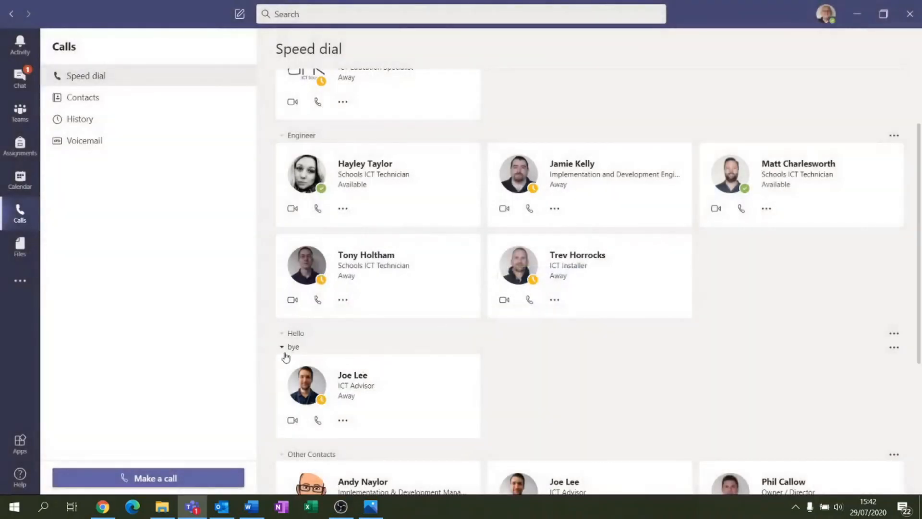
- Remove the ICT Advisor from the bye group and delete the group
left_click(342, 422)
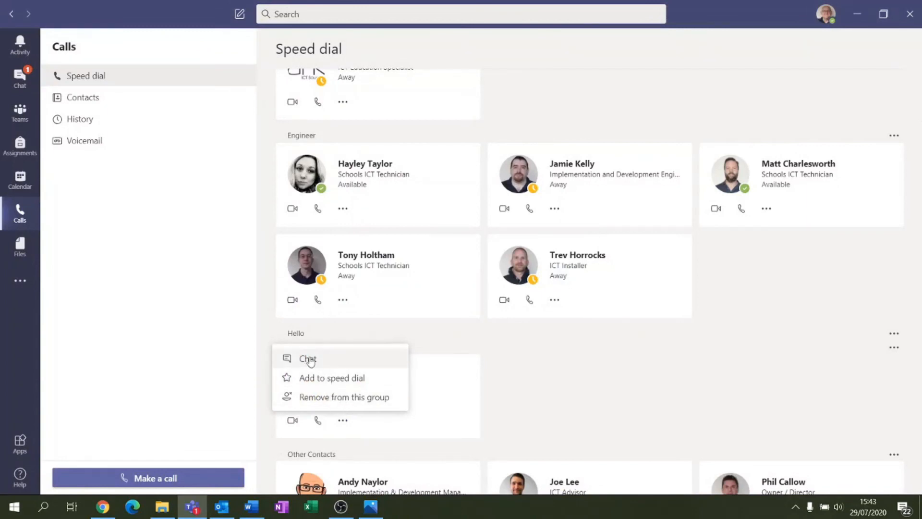
left_click(334, 397)
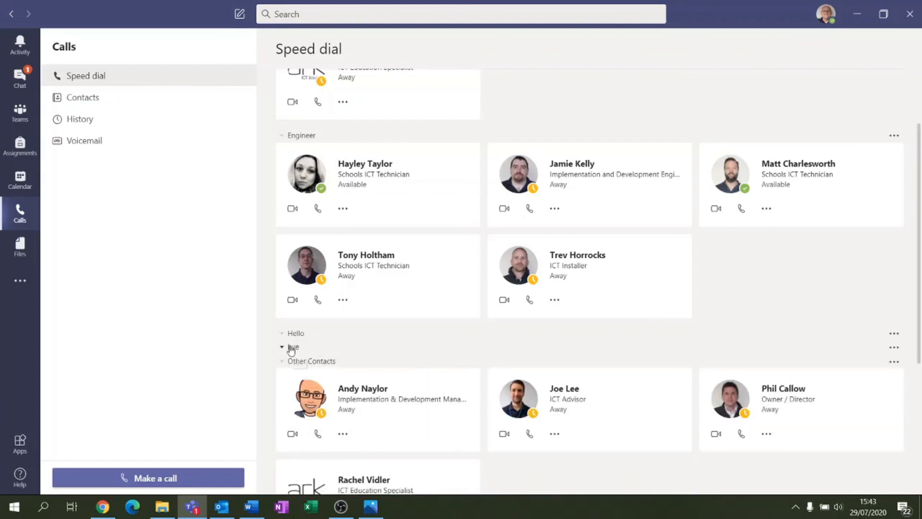
left_click(894, 347)
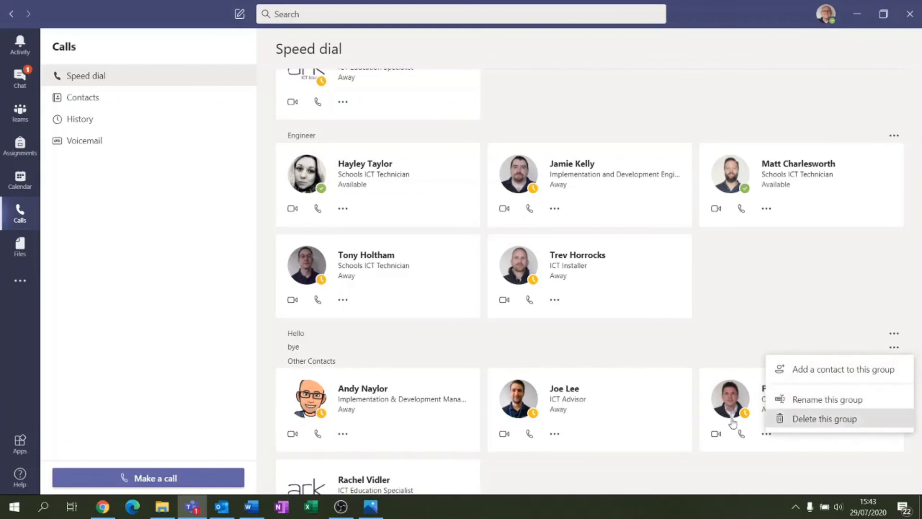
left_click(790, 419)
left_click(594, 270)
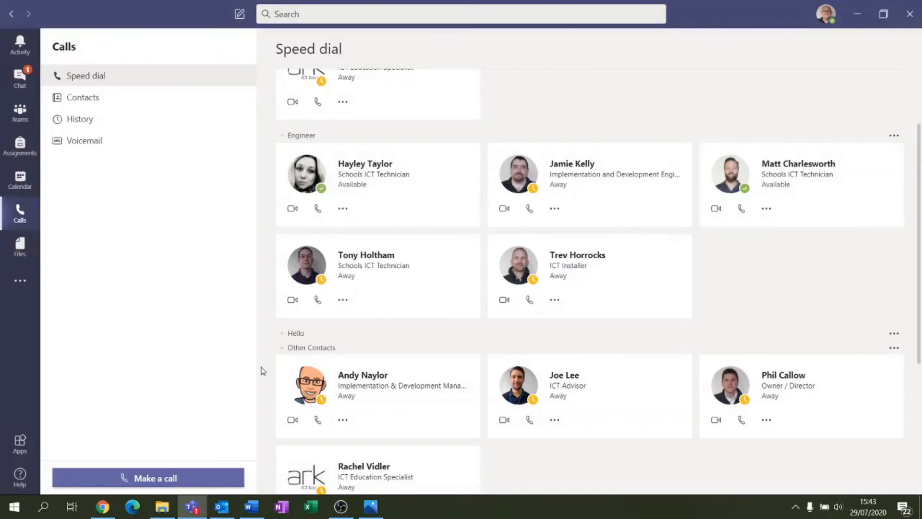
- Search the Calls contacts for "jo", and look up the same letters for a new call before clearing that entry
left_click(76, 99)
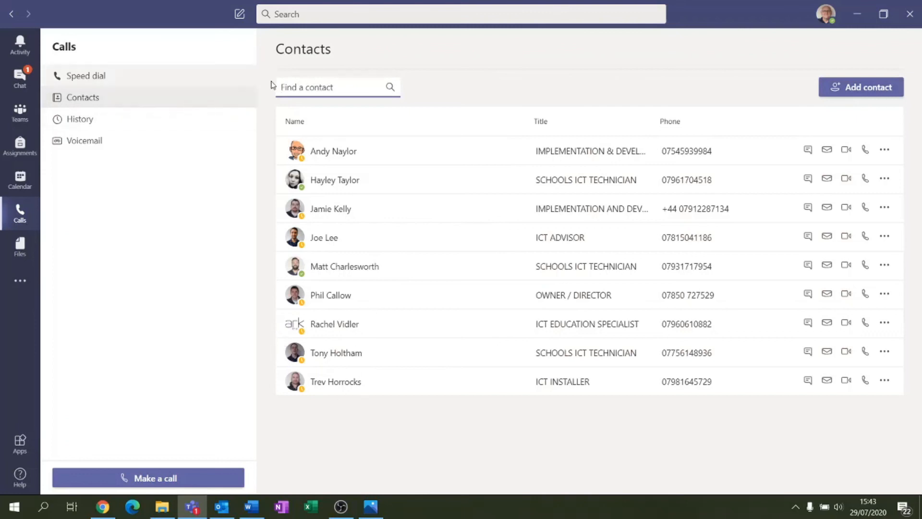
type("jo")
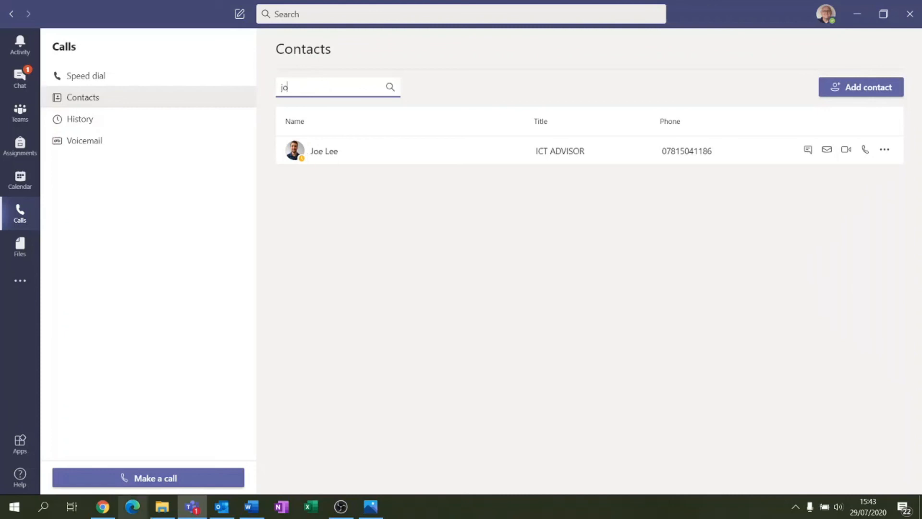
left_click(155, 479)
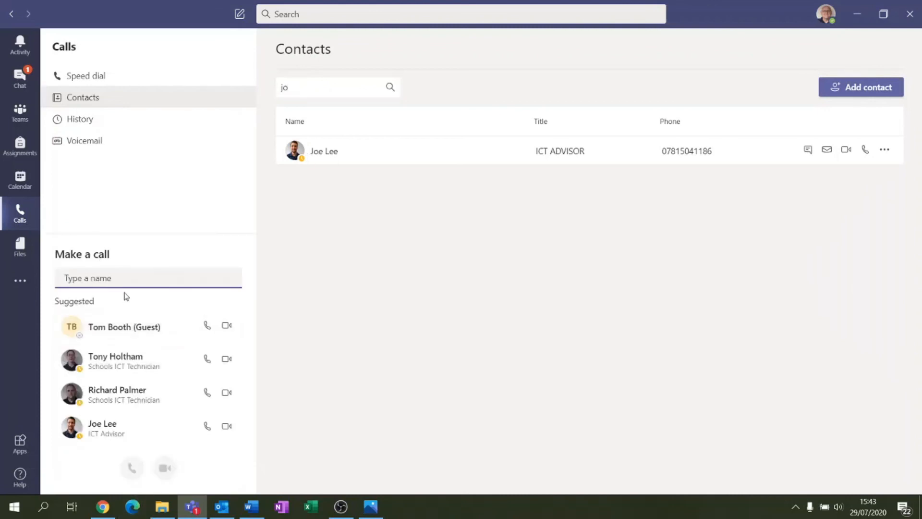
type("jo")
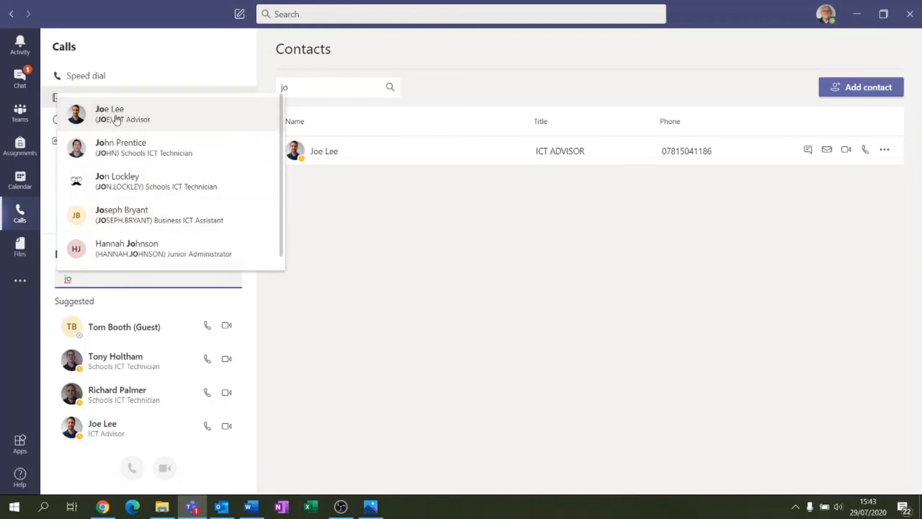
left_click(381, 303)
left_click(78, 278)
key("BackSpace")
key("BackSpace")
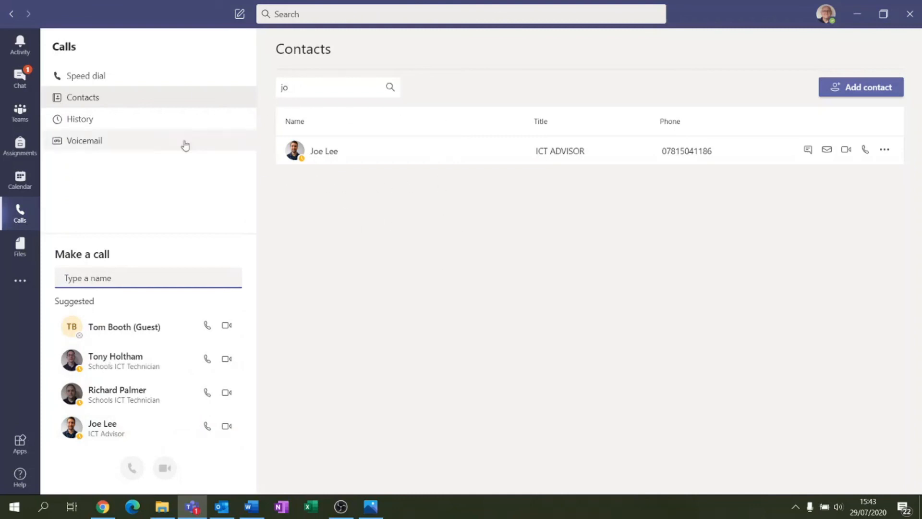
- Look through the call history and open the voicemail page
left_click(93, 124)
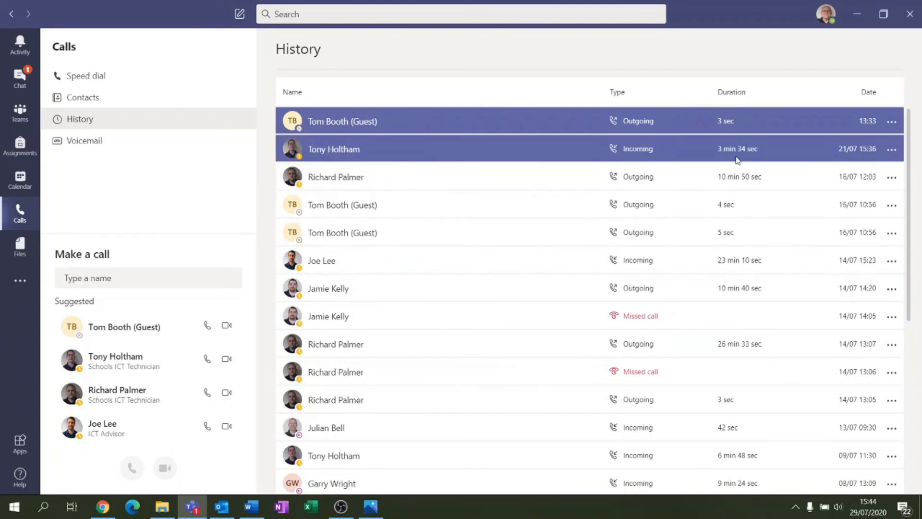
scroll(634, 230, "down", 5)
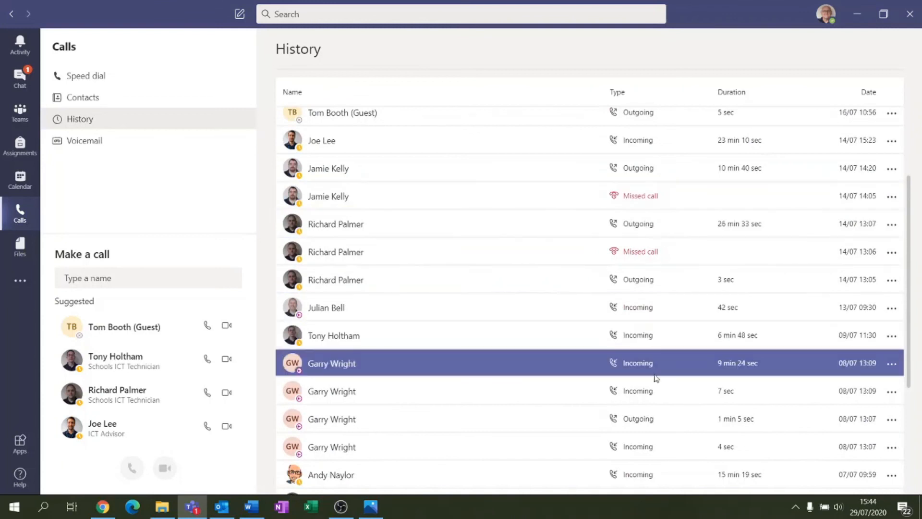
scroll(656, 377, "down", 4)
scroll(658, 367, "up", 5)
scroll(658, 365, "up", 2)
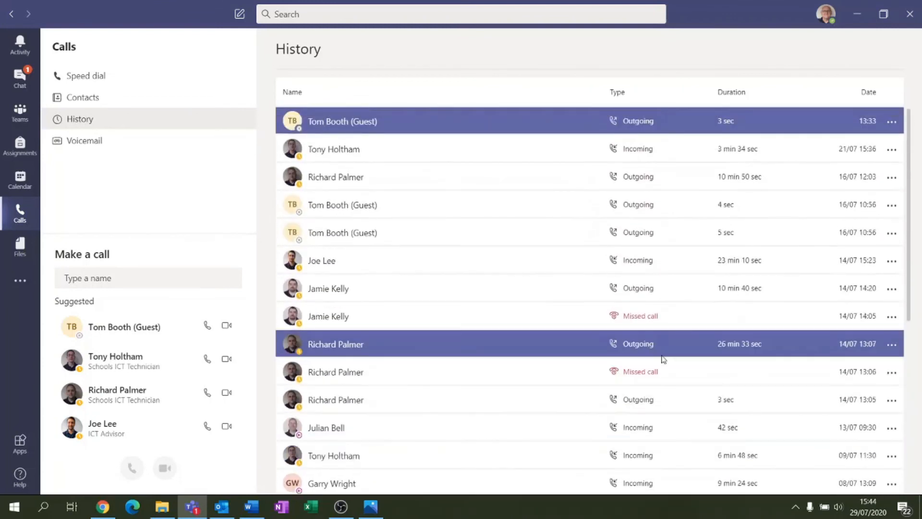
left_click(142, 144)
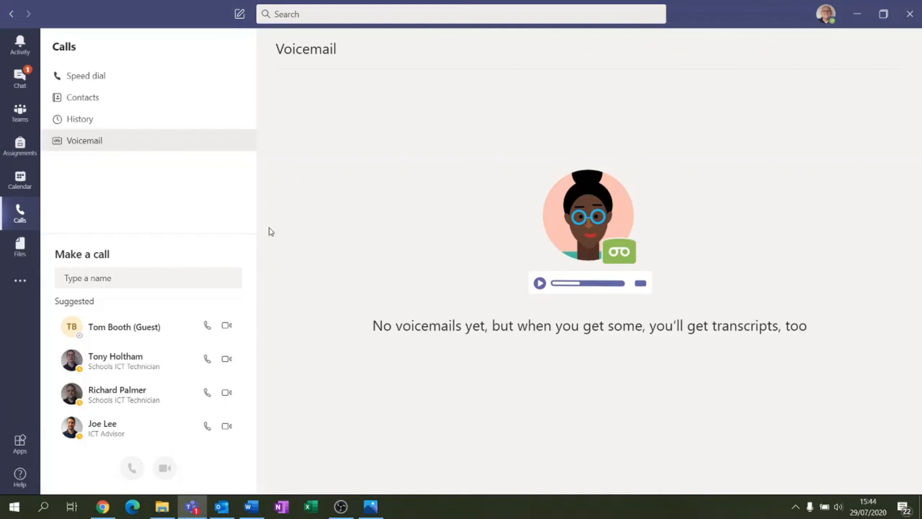
- Minimise Teams and the other window covering the Team Files folder, and open the folder's DL Hub shortcut in the browser
left_click(102, 280)
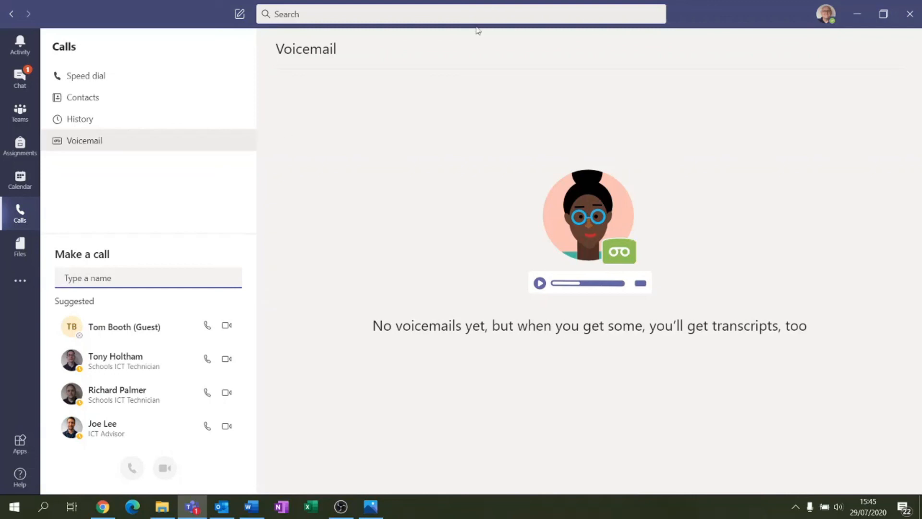
left_click(857, 12)
left_click(855, 10)
left_click(255, 163)
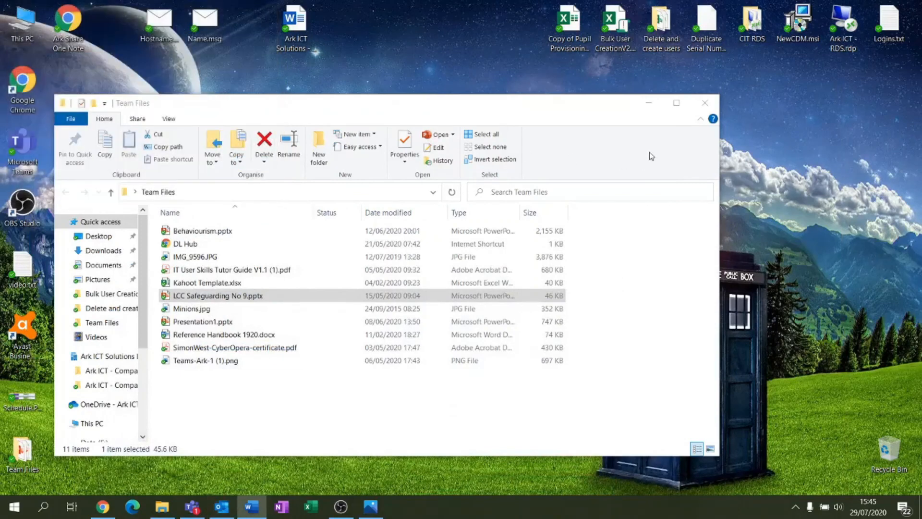
double_click(182, 244)
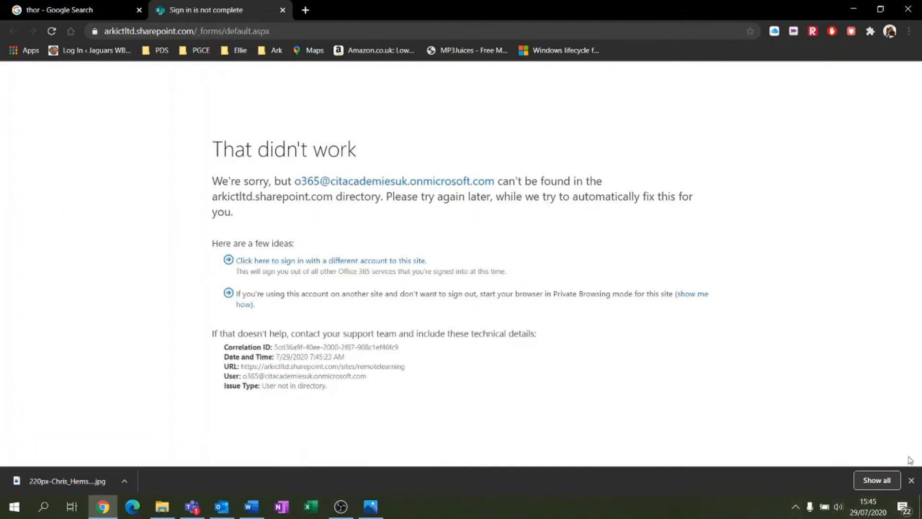
- Dismiss the downloads bar, sign in to the hub with the staff member's own Ark account, and look through the Remote Learning home page
left_click(911, 480)
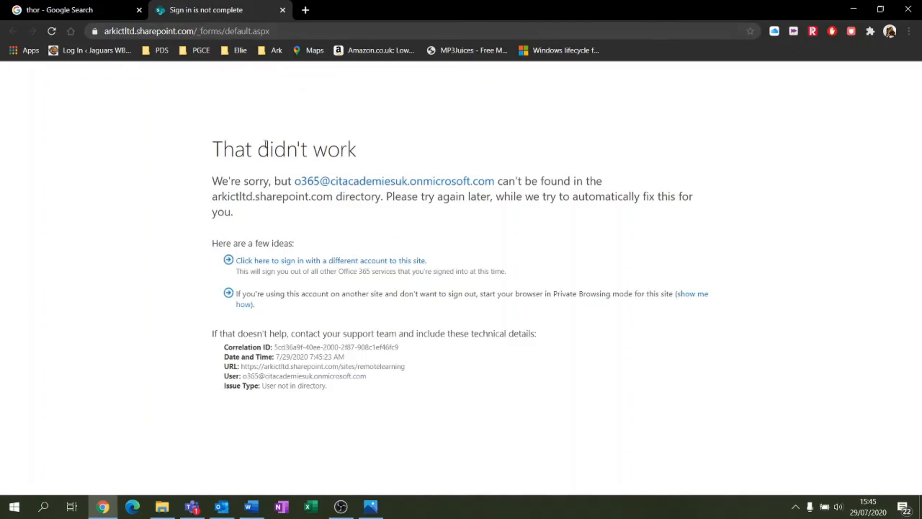
left_click(281, 262)
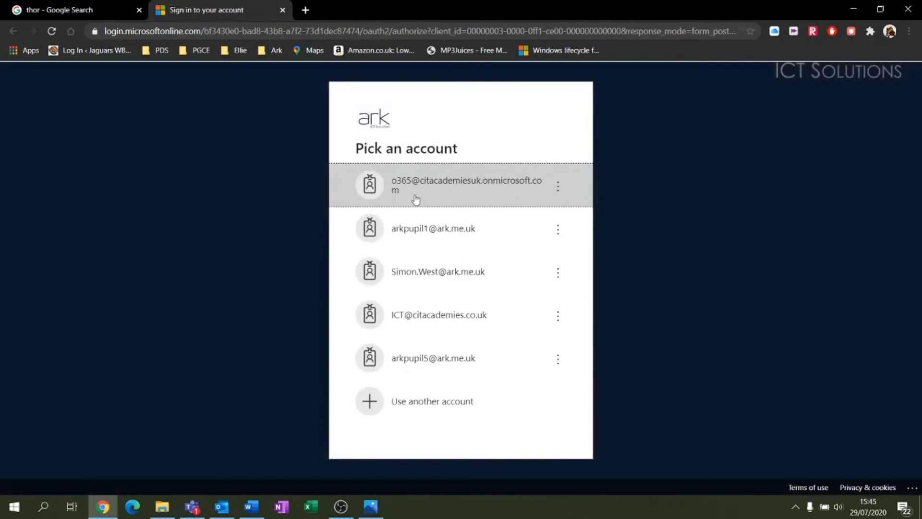
left_click(418, 267)
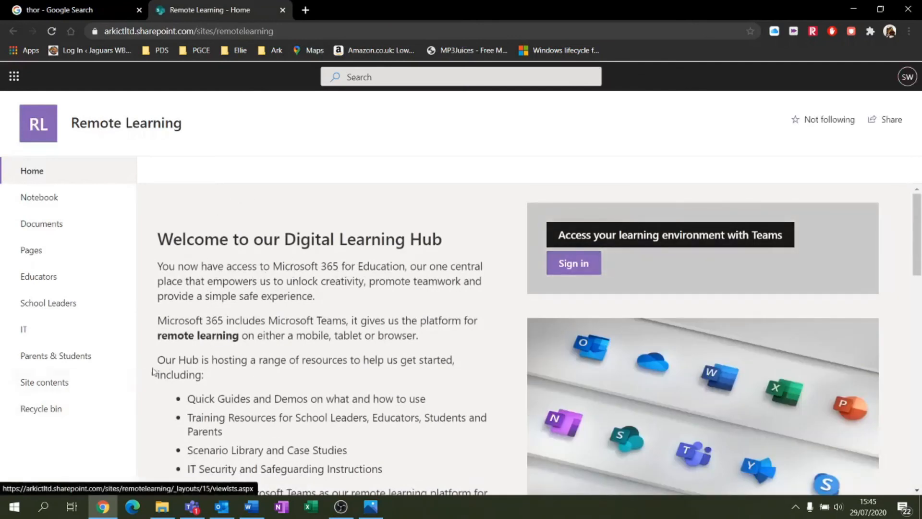
scroll(164, 365, "down", 10)
scroll(168, 364, "down", 2)
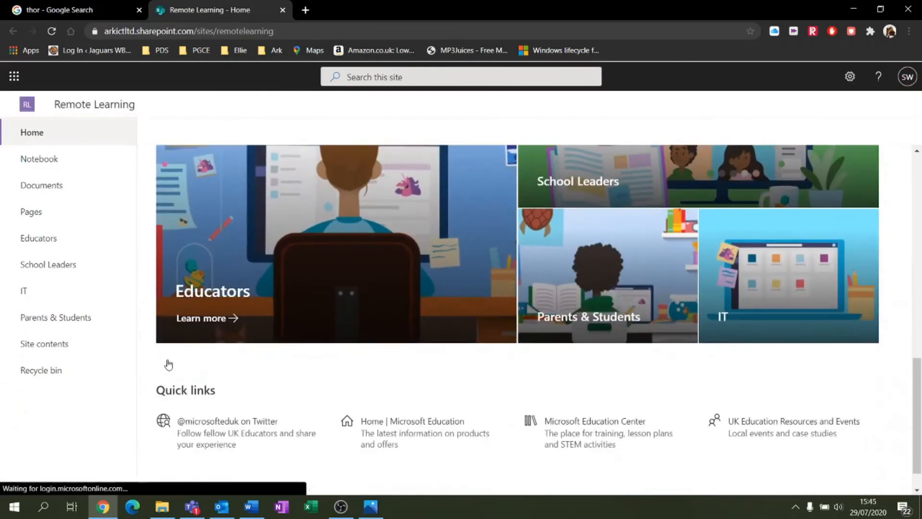
scroll(177, 357, "up", 7)
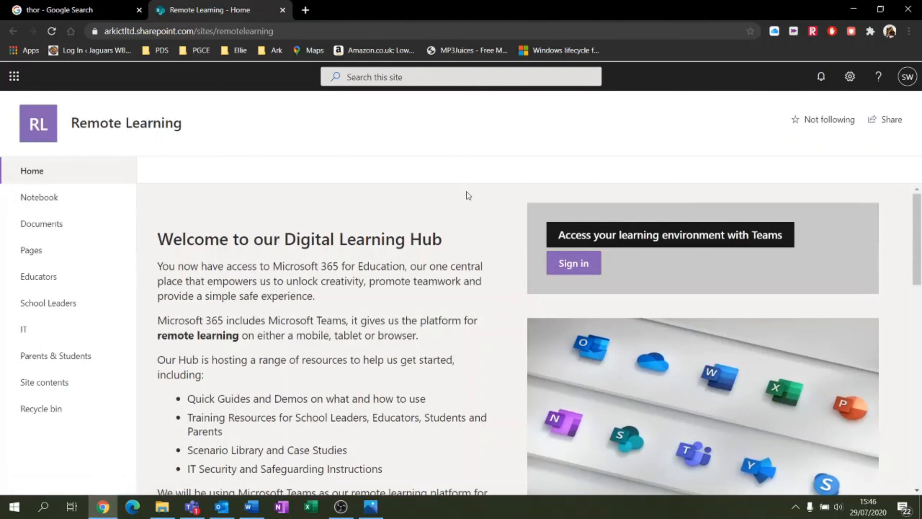
- Go to the Microsoft Educator Center at education.microsoft.com/en-us
left_click(291, 31)
type("education.microsoft.com/en-us")
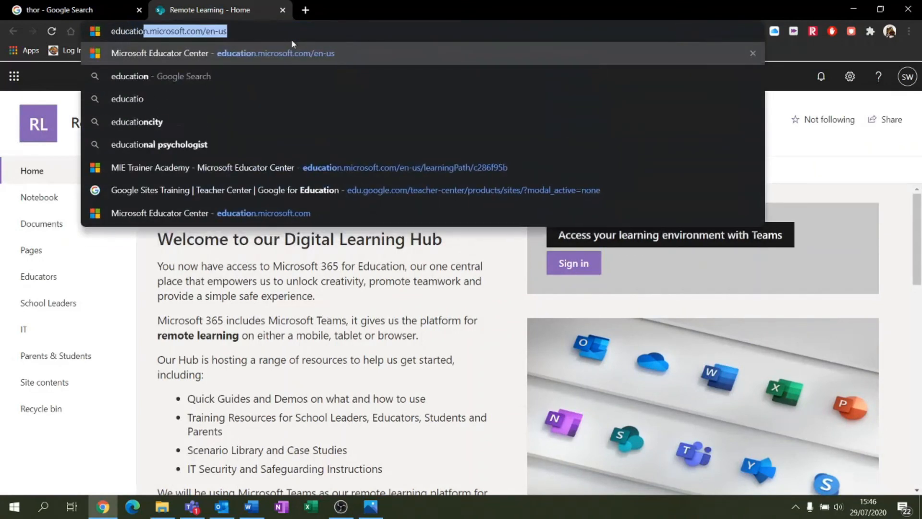
key("Return")
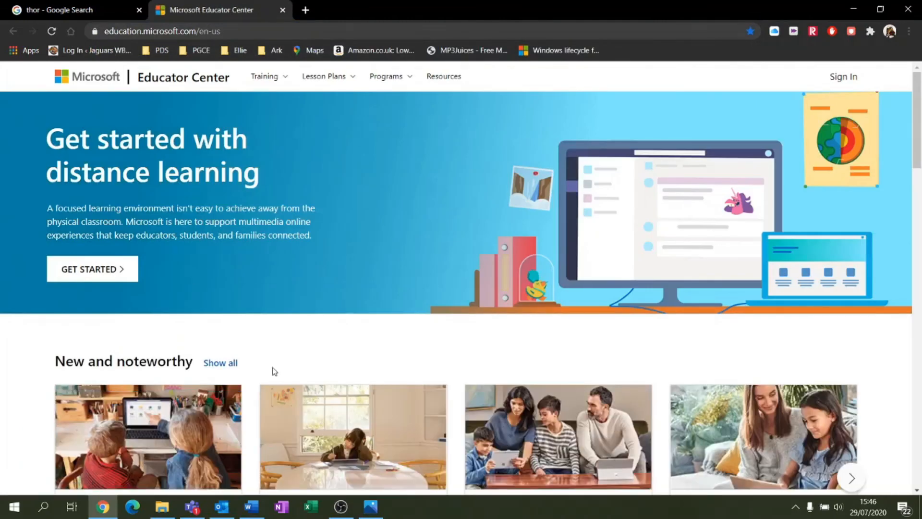
- Examine the Educator Center home page, including its noteworthy resources, remote teaching section, learning paths and training courses
scroll(563, 434, "down", 2)
scroll(563, 434, "down", 12)
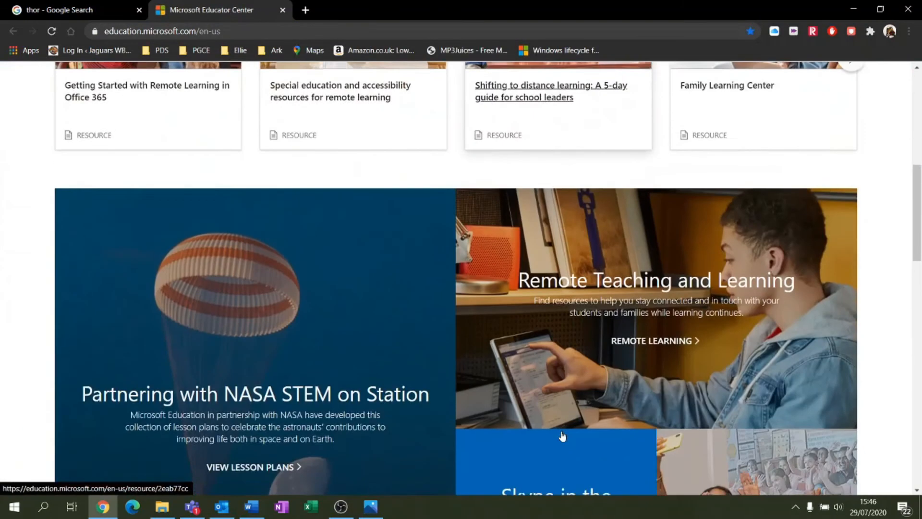
scroll(559, 437, "down", 7)
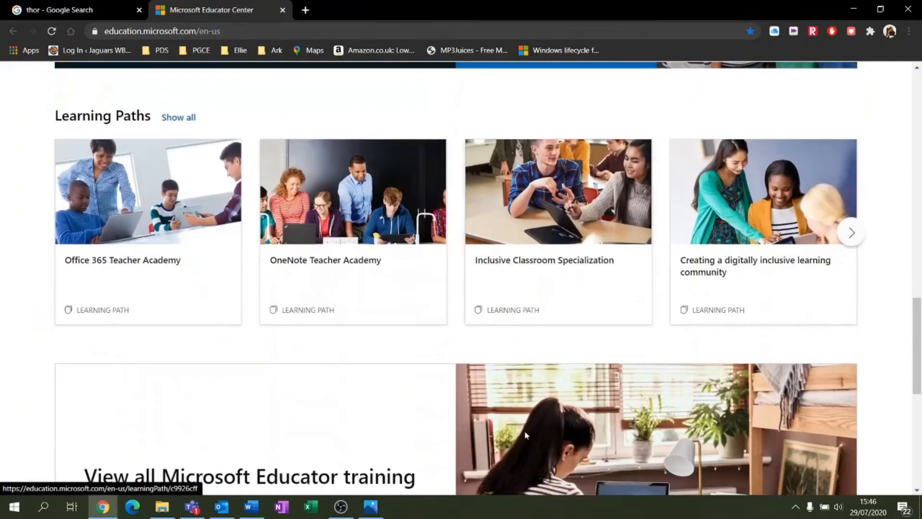
scroll(411, 402, "down", 8)
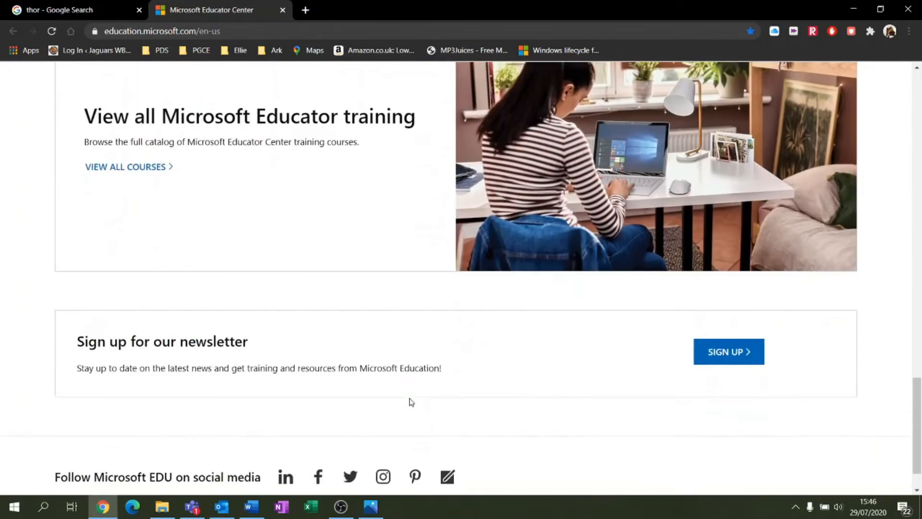
scroll(412, 403, "up", 5)
scroll(411, 403, "up", 10)
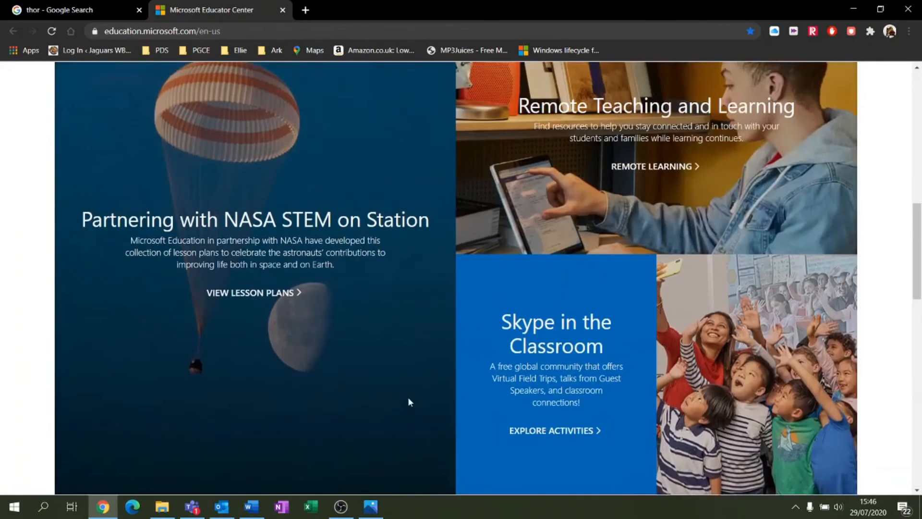
scroll(406, 404, "up", 3)
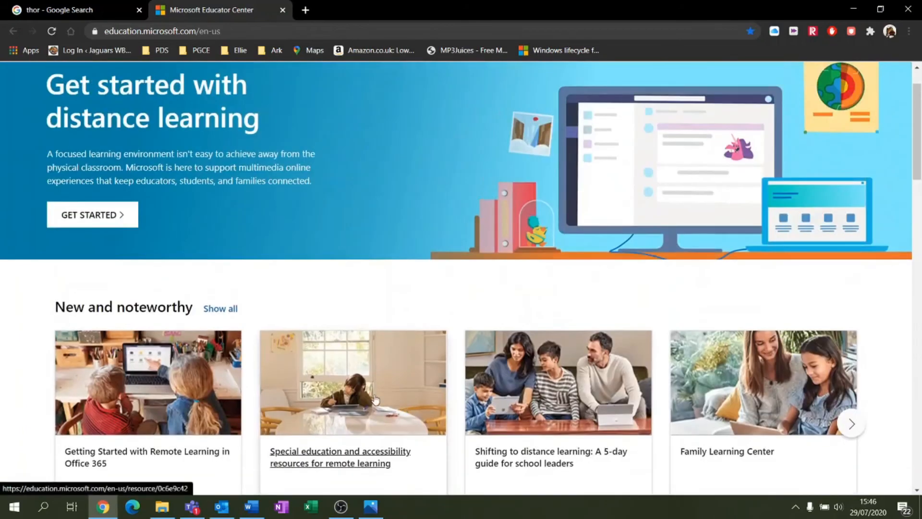
scroll(371, 402, "down", 3)
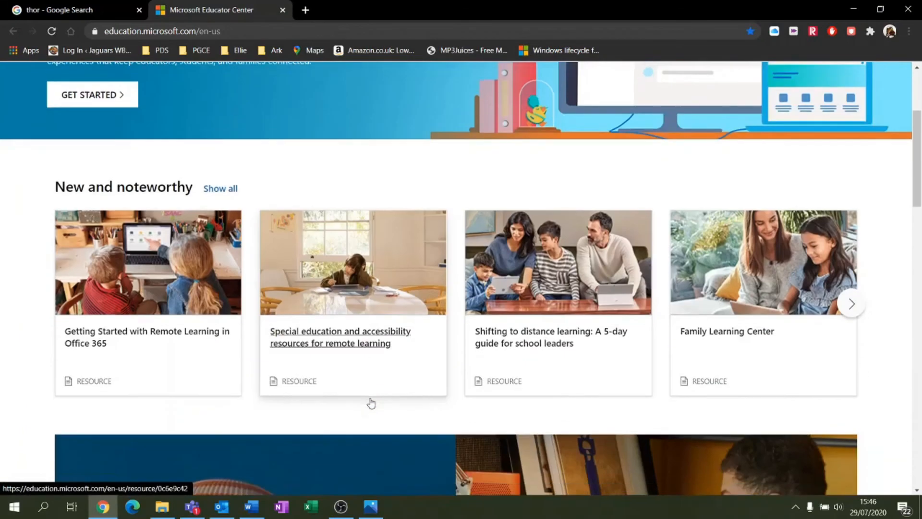
scroll(370, 402, "up", 4)
- Go to YouTube, search for "ark ict" and open the Ark ICT Solutions Ltd channel
left_click(276, 32)
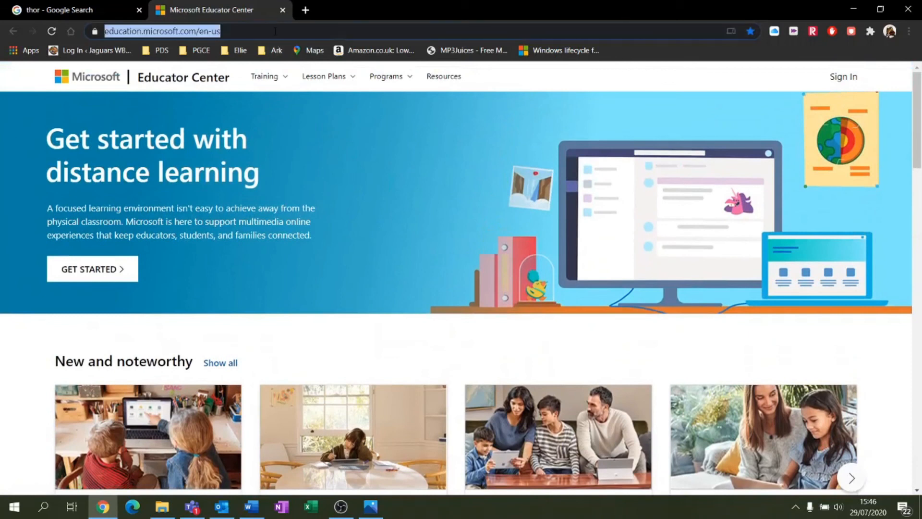
type("you")
key("Return")
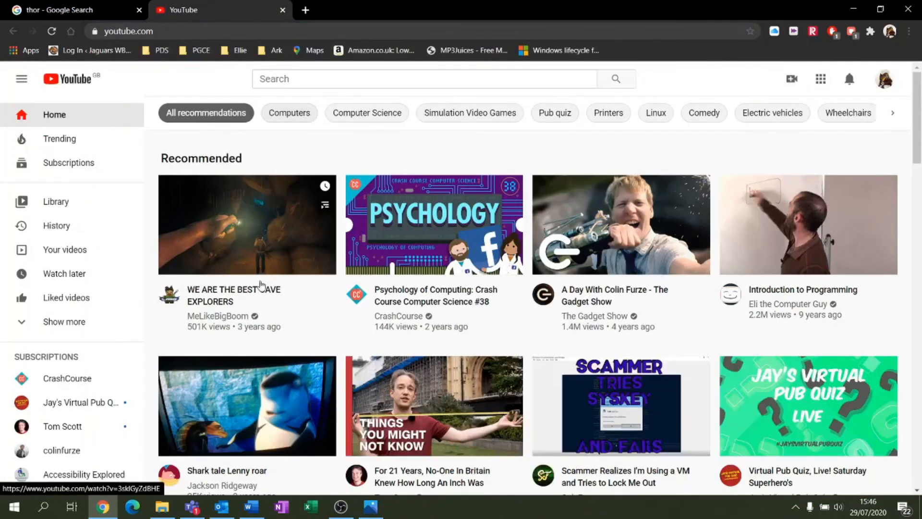
left_click(301, 79)
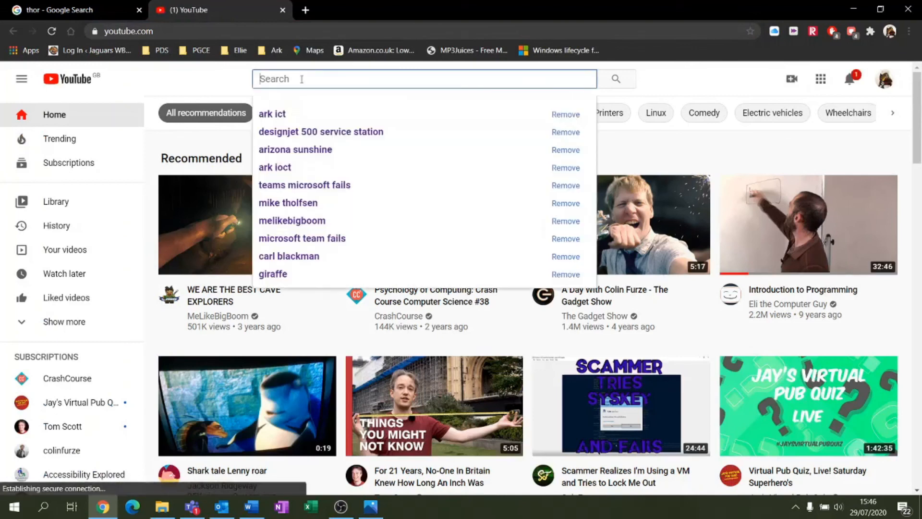
type("ark ict")
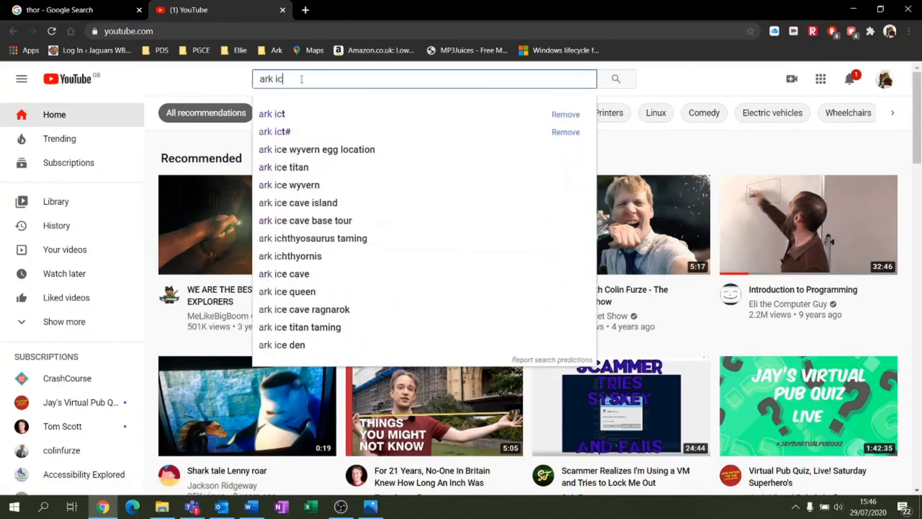
key("Return")
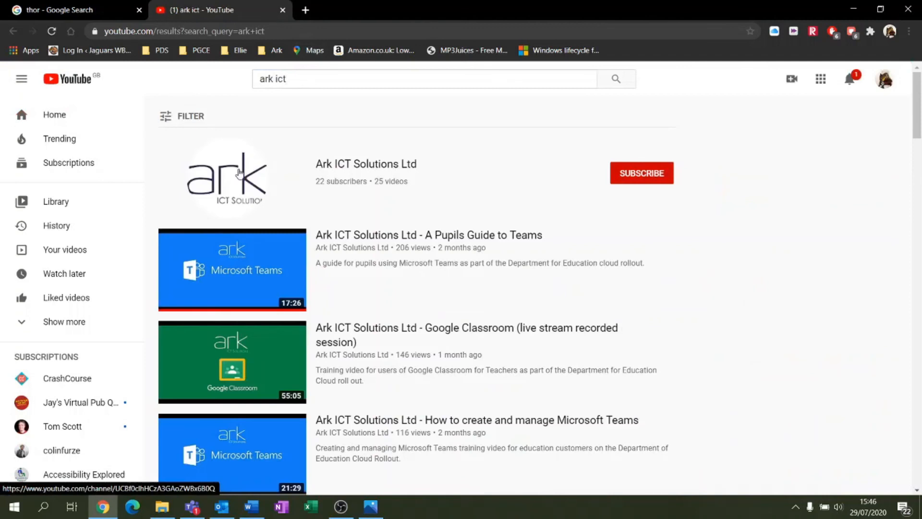
left_click(245, 209)
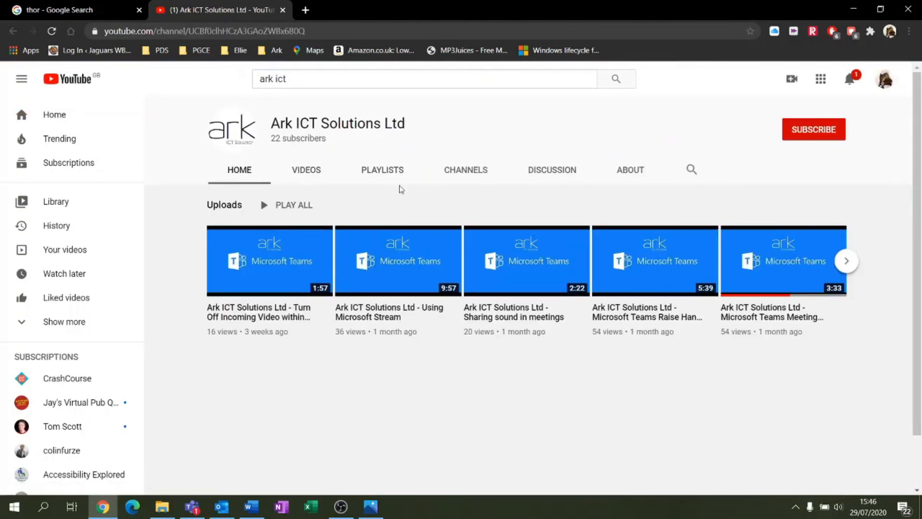
- Open the full Microsoft Teams playlist of the Ark ICT Solutions Ltd channel and look through its training videos
left_click(392, 173)
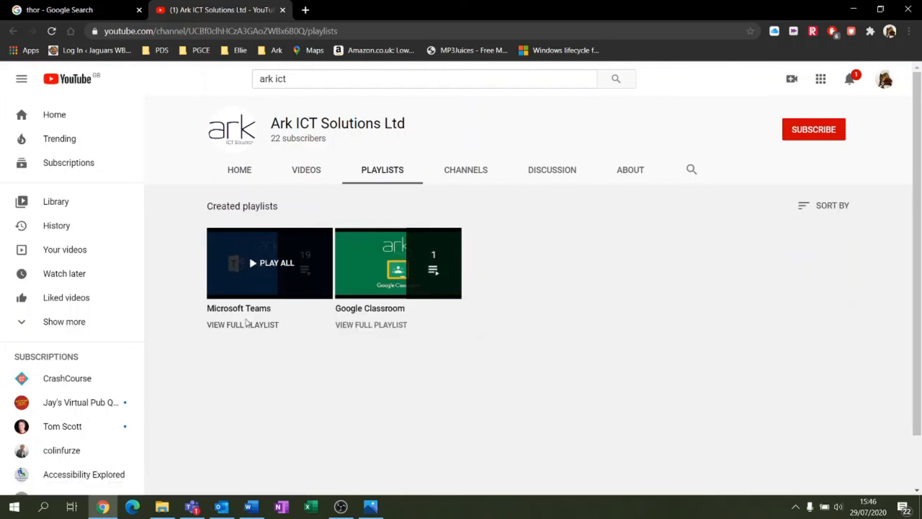
left_click(247, 327)
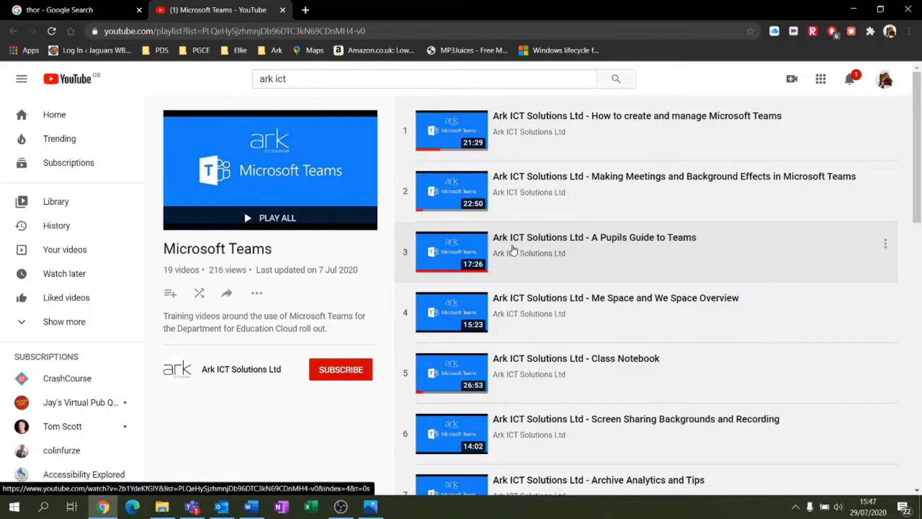
scroll(512, 254, "down", 2)
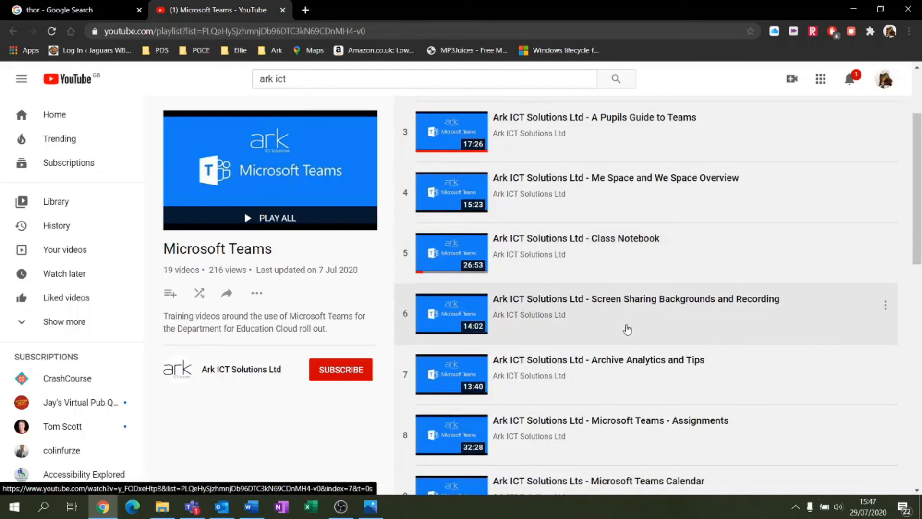
scroll(622, 333, "down", 6)
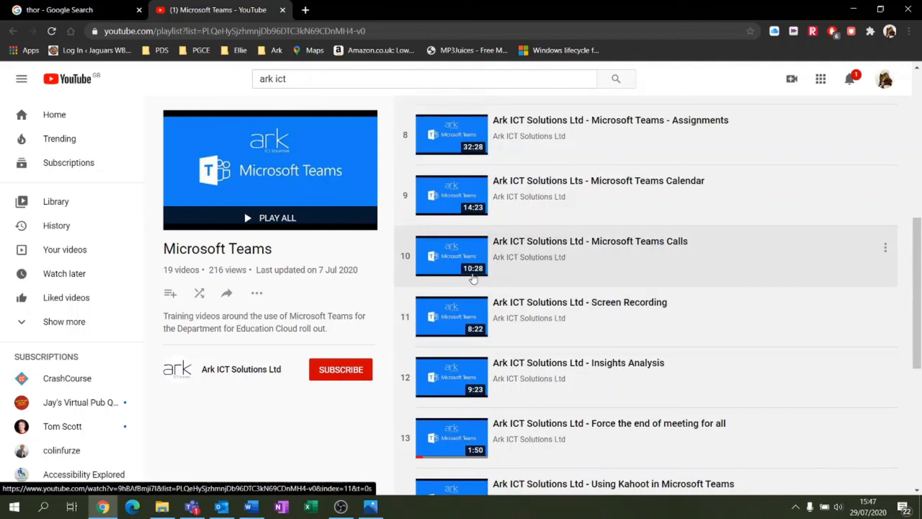
scroll(626, 308, "down", 5)
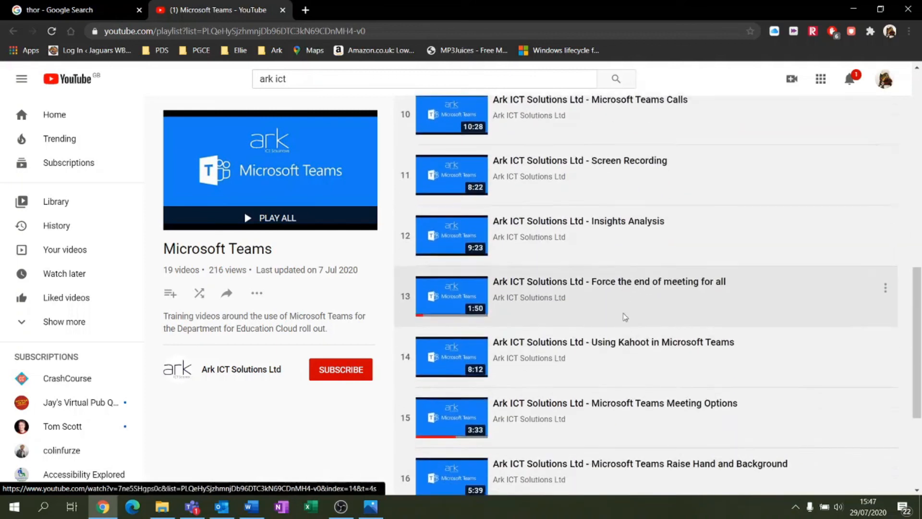
scroll(624, 324, "down", 1)
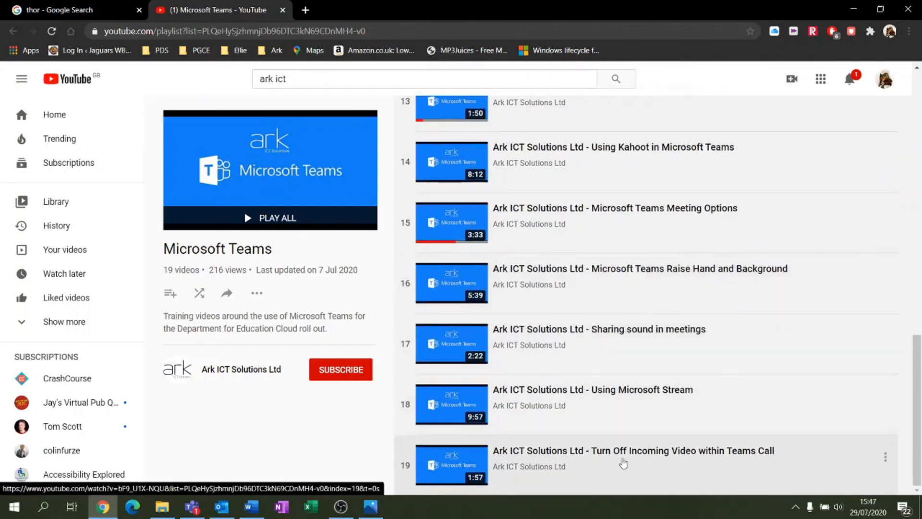
scroll(660, 457, "up", 15)
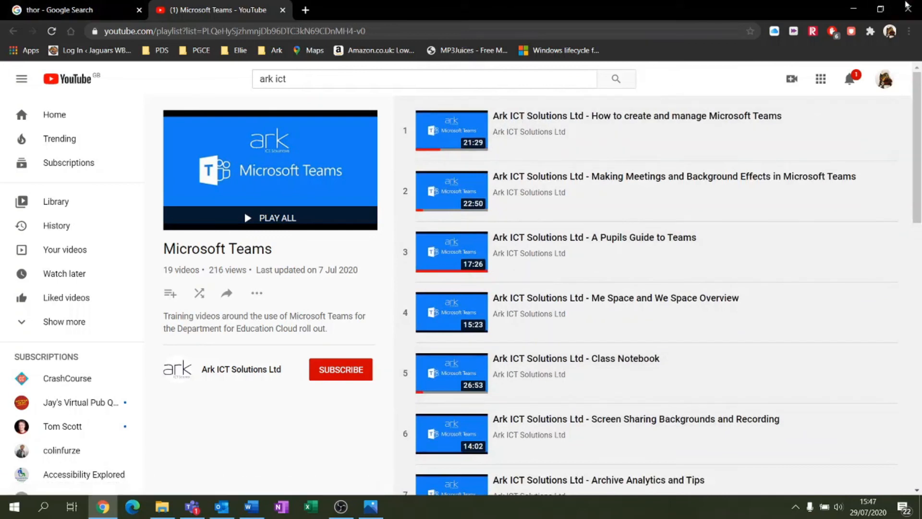
- Close the browser and minimise the Team Files folder window to show the desktop
left_click(905, 6)
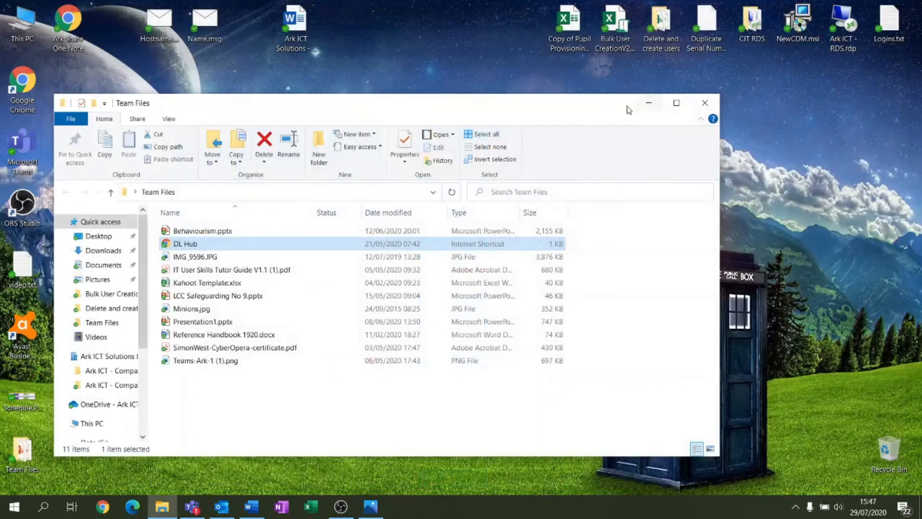
left_click(648, 103)
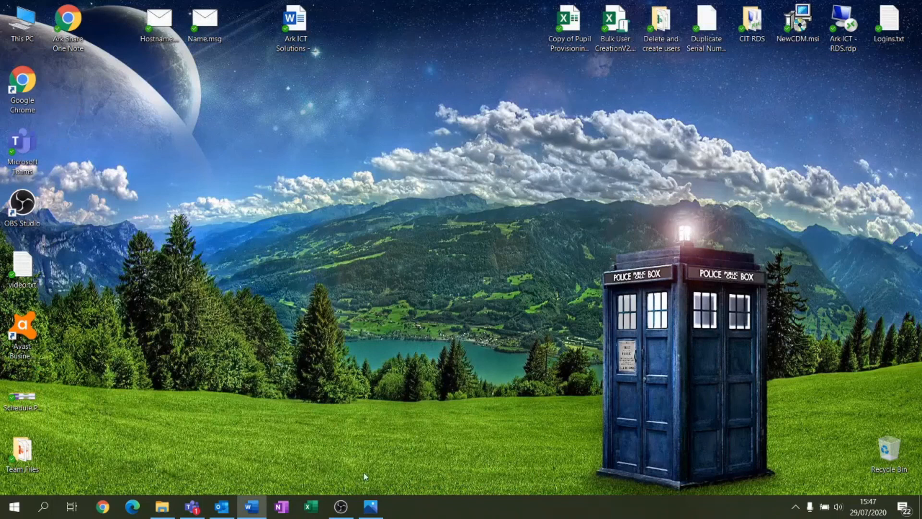